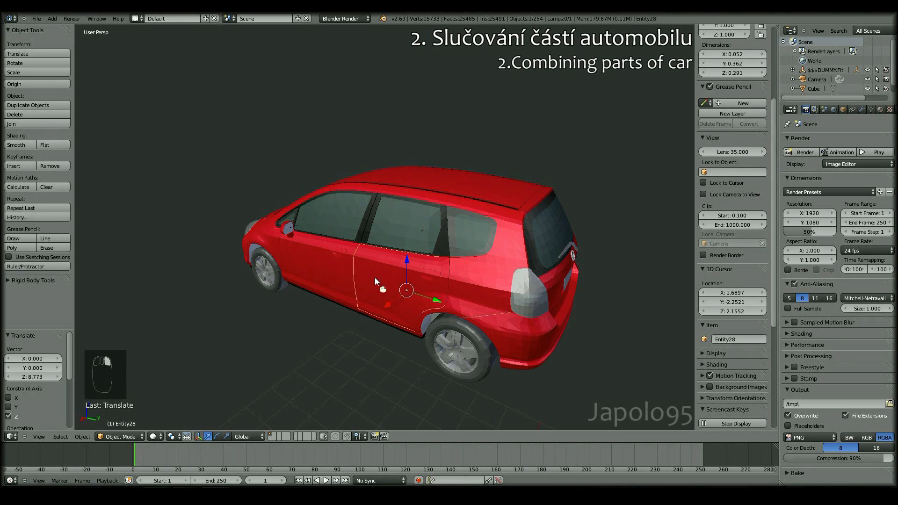
Step: Try moving the car's rear side door outward along the X axis, and undo the move
key("x")
left_click(346, 327)
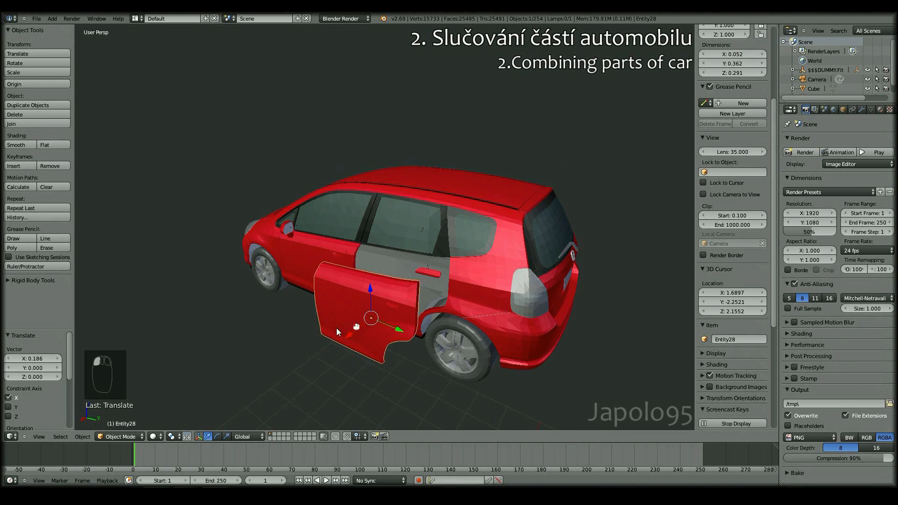
key("ctrl+z")
Step: Join all the car parts into a single object and move it about -2.33 along Y, away from the dummy empties
scroll(334, 321, "down", 4)
key("b")
left_click_drag(266, 328, 493, 125)
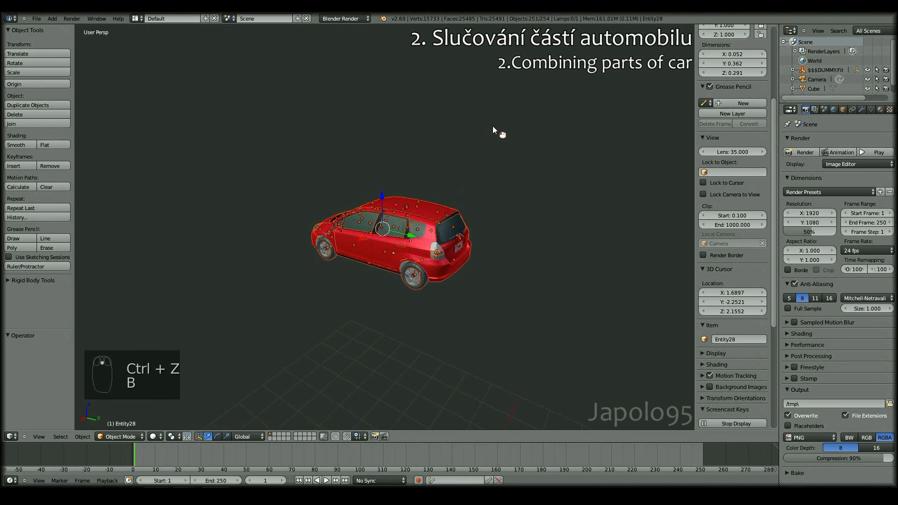
key("ctrl+j")
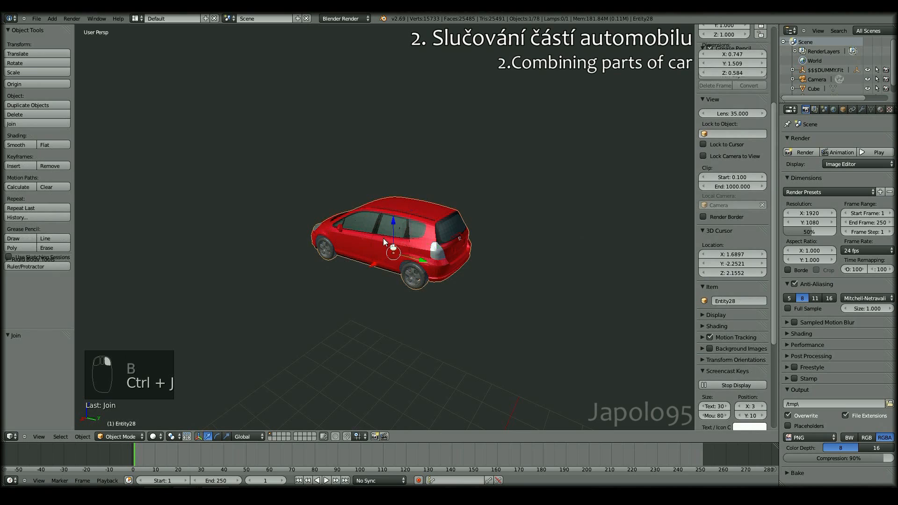
left_click_drag(422, 260, 281, 216)
Step: Box-select the cluster of dummy empties beside the car
right_click(403, 225)
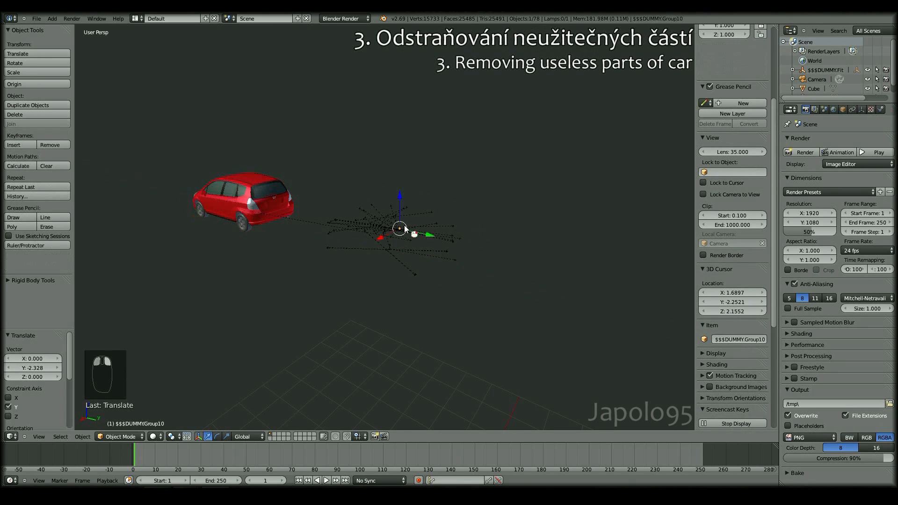
right_click(388, 253)
key("b")
left_click_drag(359, 290, 452, 191)
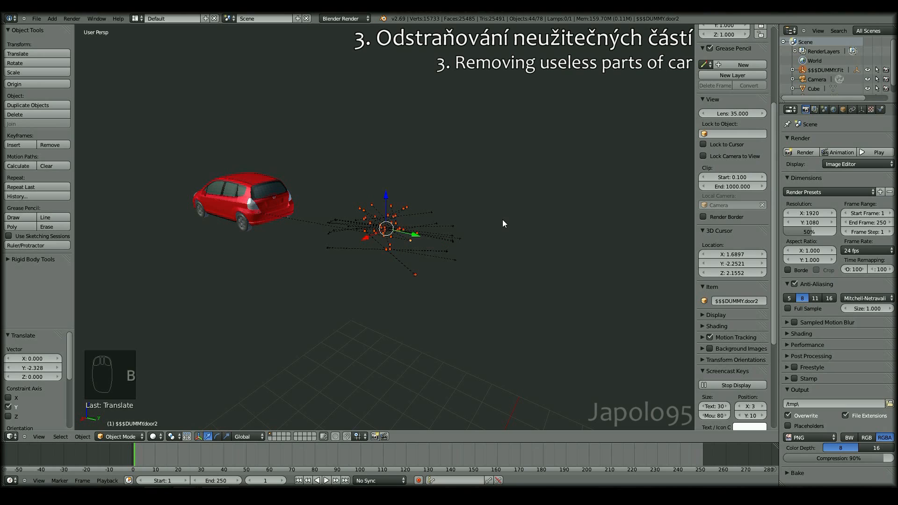
Step: Try deleting the selected dummy empties, and undo the deletion
key("Delete")
left_click(490, 226)
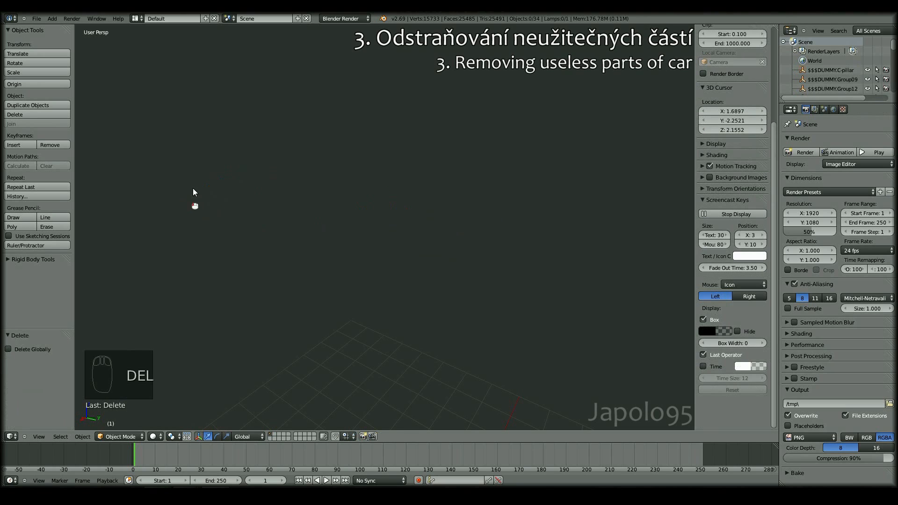
key("ctrl+z")
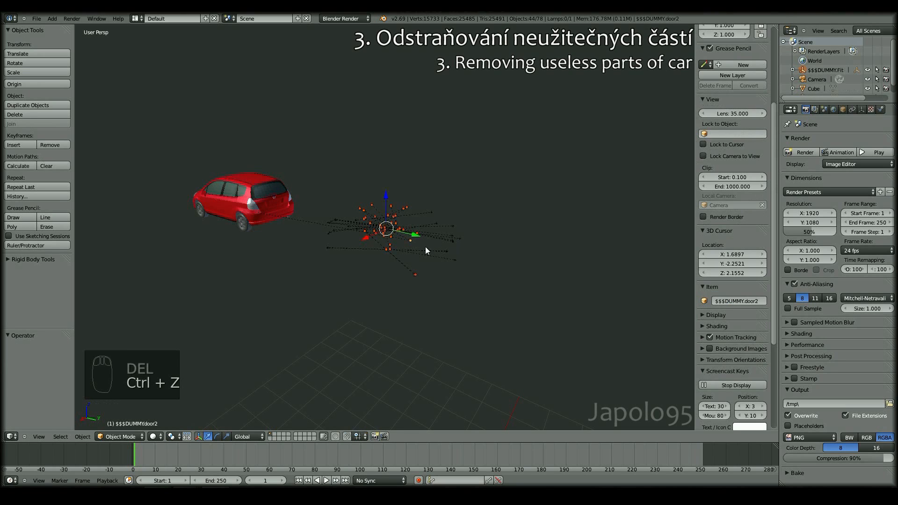
Step: Delete the box-selected cluster of dummy empties beside the car
scroll(390, 257, "down", 3)
key("KP_Decimal")
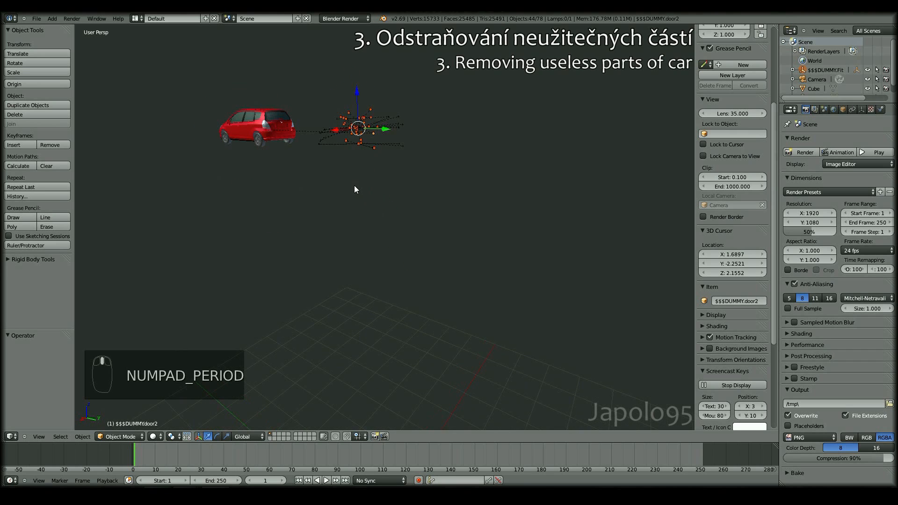
scroll(367, 201, "up", 3)
key("Delete")
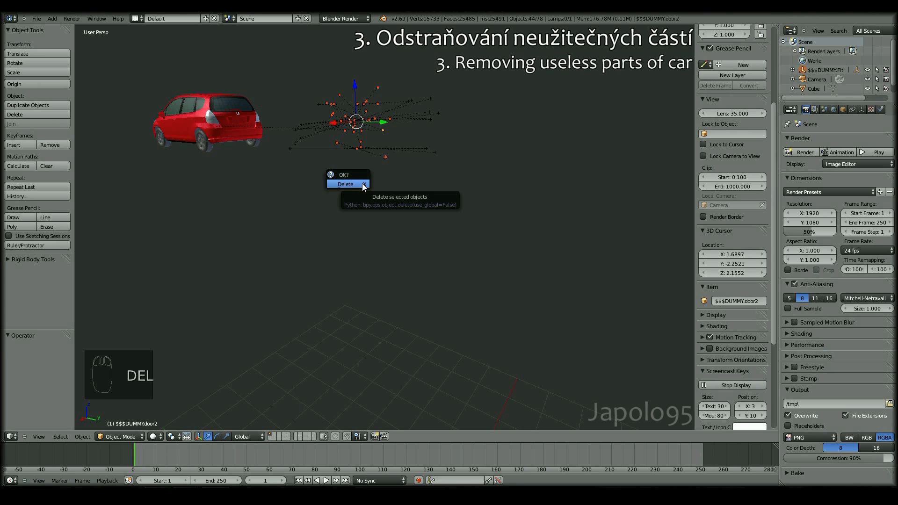
left_click(363, 186)
Step: Box-select the remaining dummy empties in two groups and delete each group
scroll(367, 187, "down", 4)
middle_click_drag(254, 204, 301, 251)
right_click(301, 250)
key("b")
left_click_drag(271, 277, 347, 178)
key("Delete")
left_click(347, 184)
key("b")
left_click_drag(420, 313, 607, 161)
key("Delete")
left_click(602, 153)
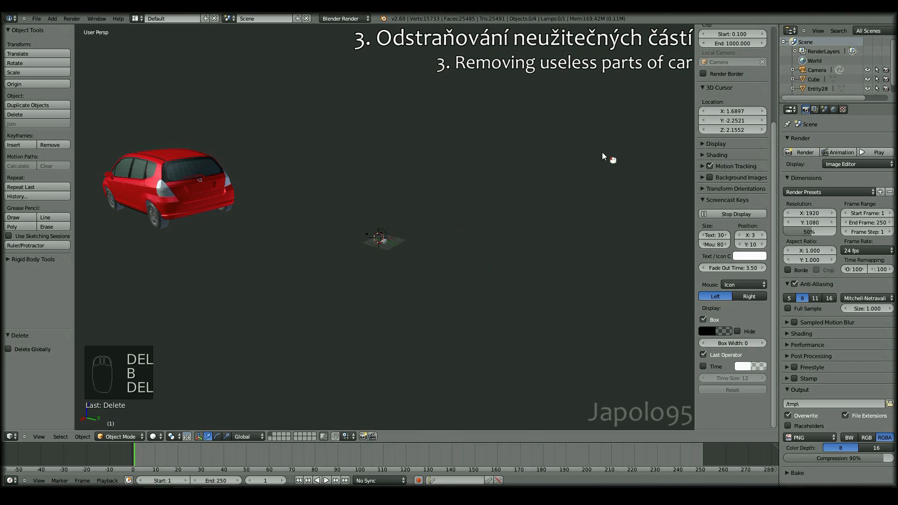
Step: Select the car and snap it to the 3D cursor
scroll(308, 220, "down", 3)
scroll(280, 210, "up", 4)
right_click(156, 161)
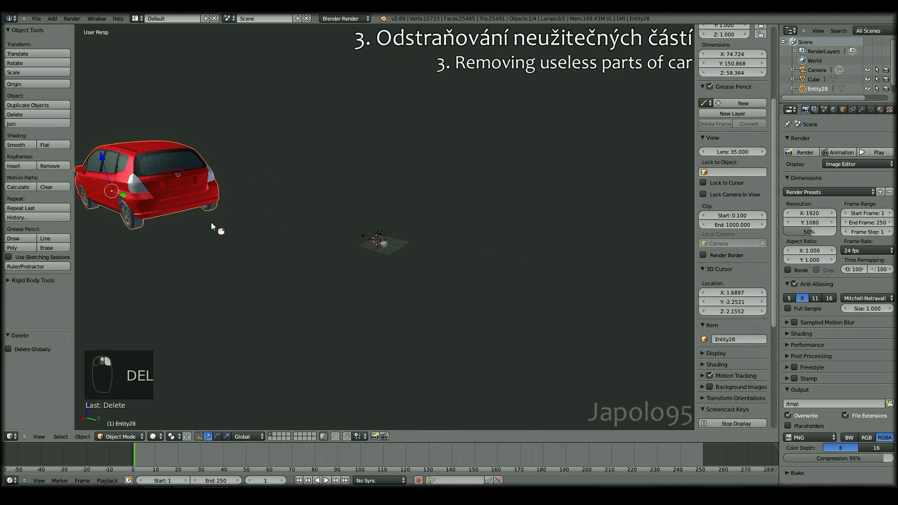
key("shift+s")
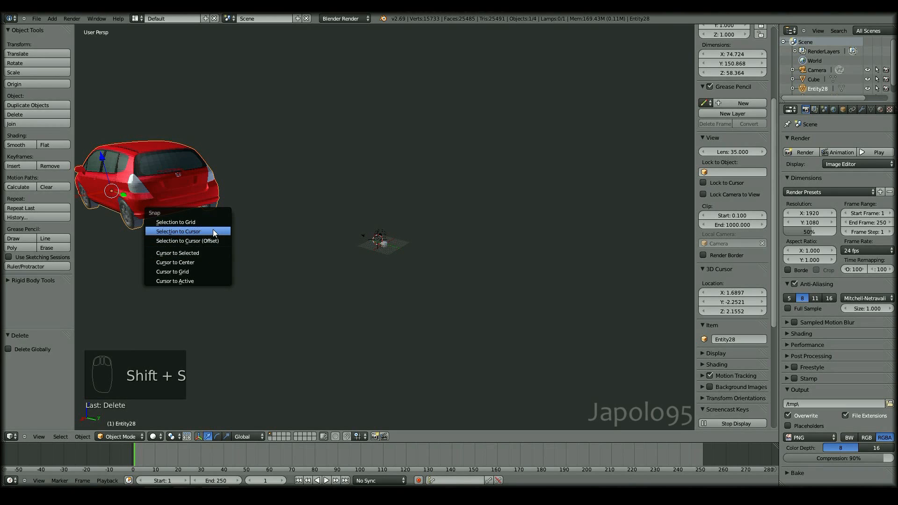
left_click(212, 231)
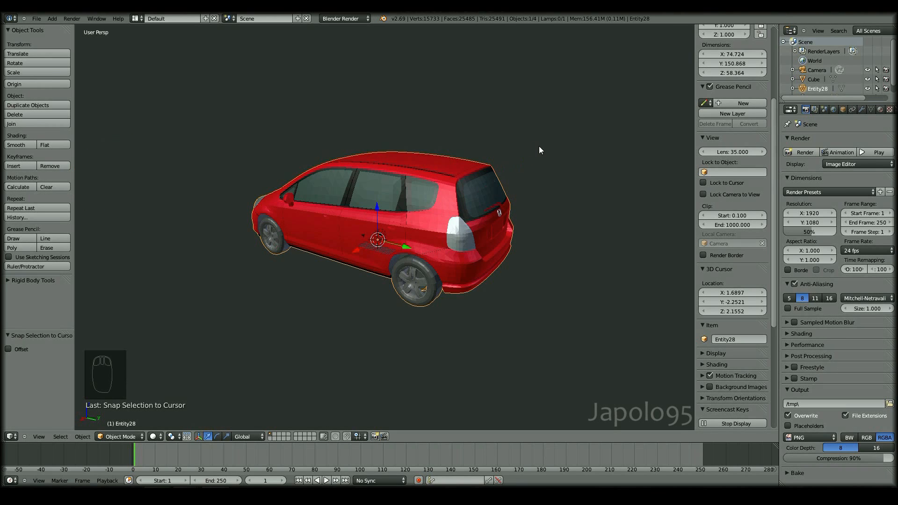
Step: Scale the car down in two passes to about 1.37 × 2.76 × 1.07 units
key("s")
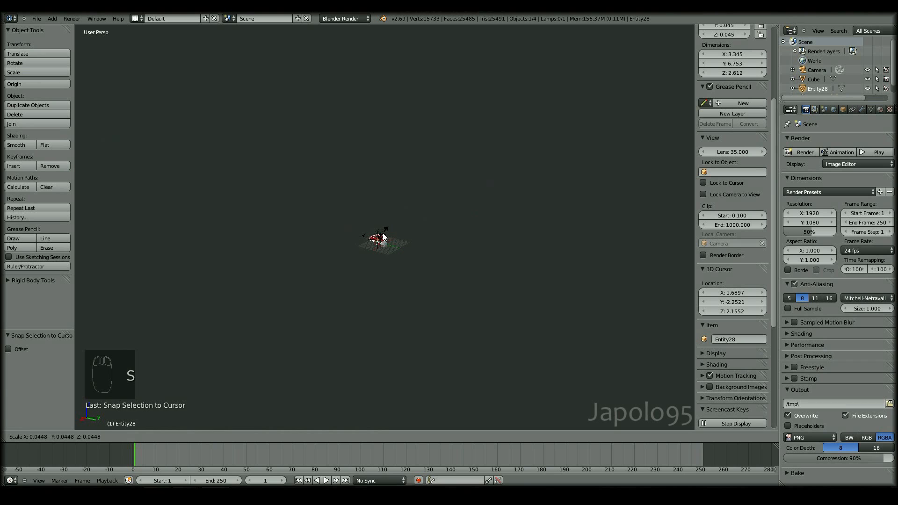
left_click(386, 242)
key("KP_Decimal")
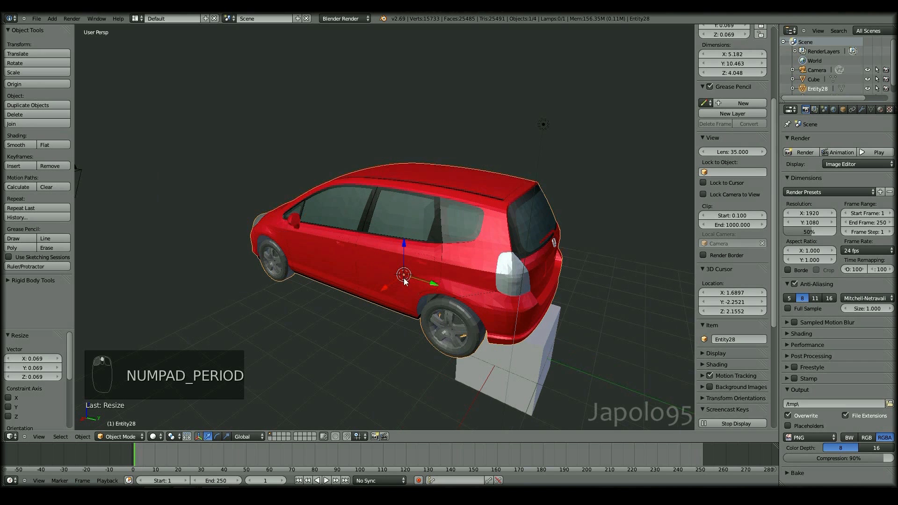
key("s")
left_click(398, 293)
Step: Add a mesh plane and lower it about 2.01 units along Z, below the car
key("shift+a")
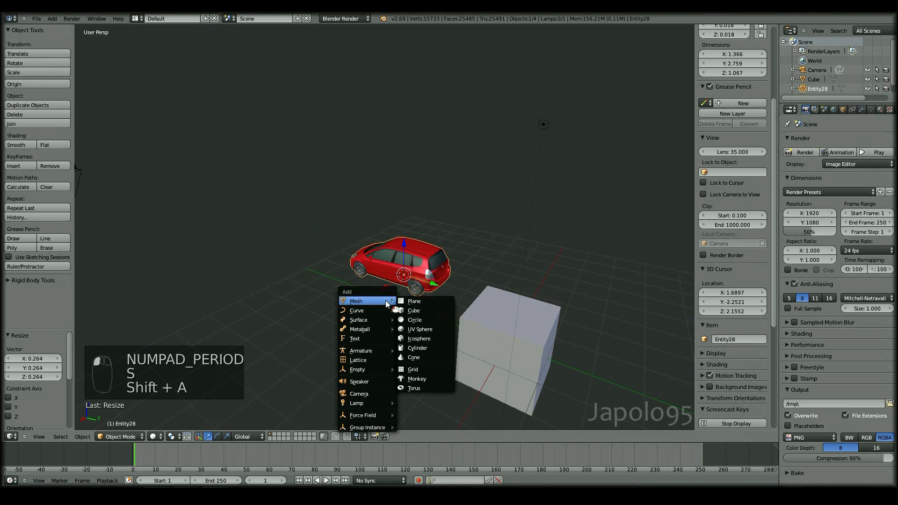
left_click(414, 301)
scroll(406, 262, "down", 4)
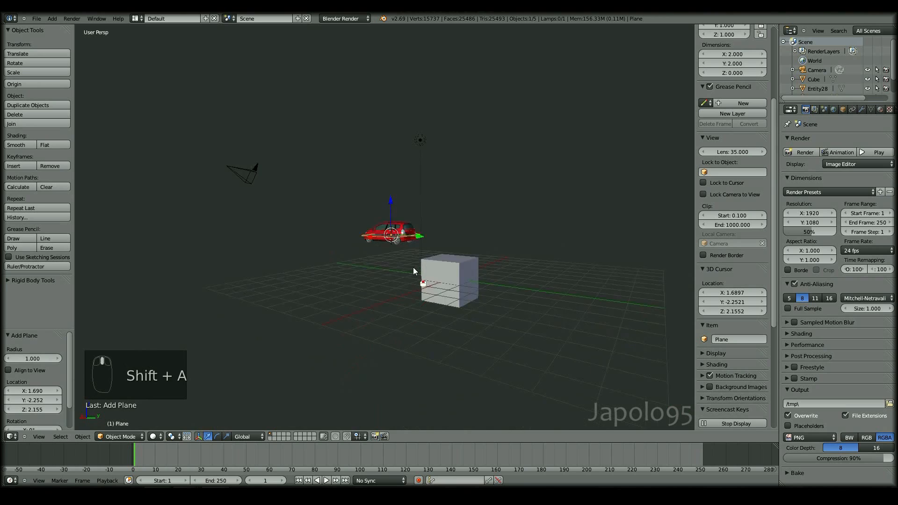
middle_click_drag(414, 270, 411, 250)
key("g")
key("z")
left_click(386, 241)
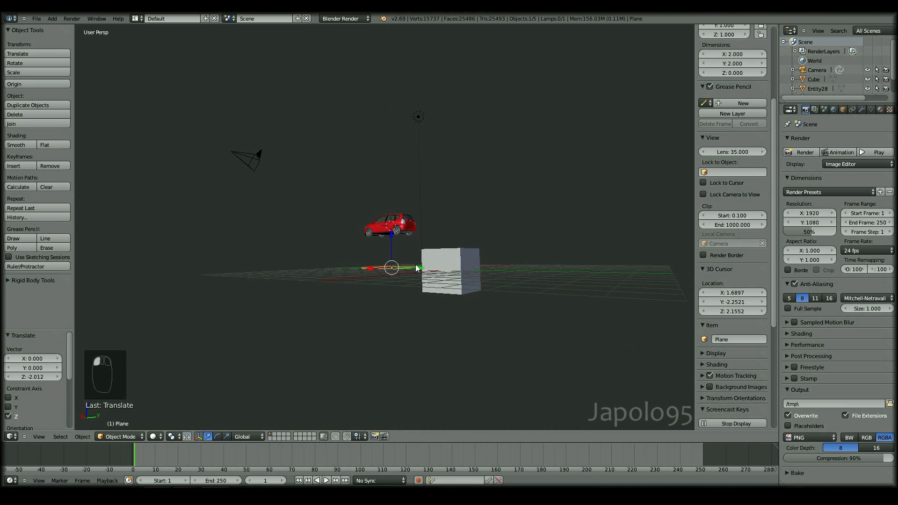
Step: Scale the plane up to about 18.84 units square and lower it about 0.46 units along Z
scroll(391, 275, "down", 2)
middle_click_drag(415, 265, 407, 307)
key("s")
left_click(505, 261)
key("g")
key("z")
left_click(391, 242)
key("KP_Decimal")
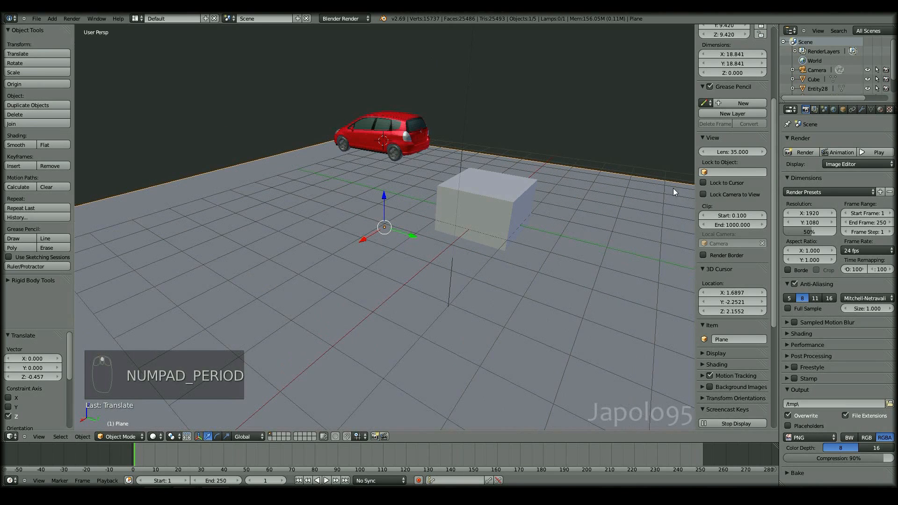
Step: Enable rigid body physics on the ground plane and set its type to Passive
left_click_drag(779, 128, 726, 128)
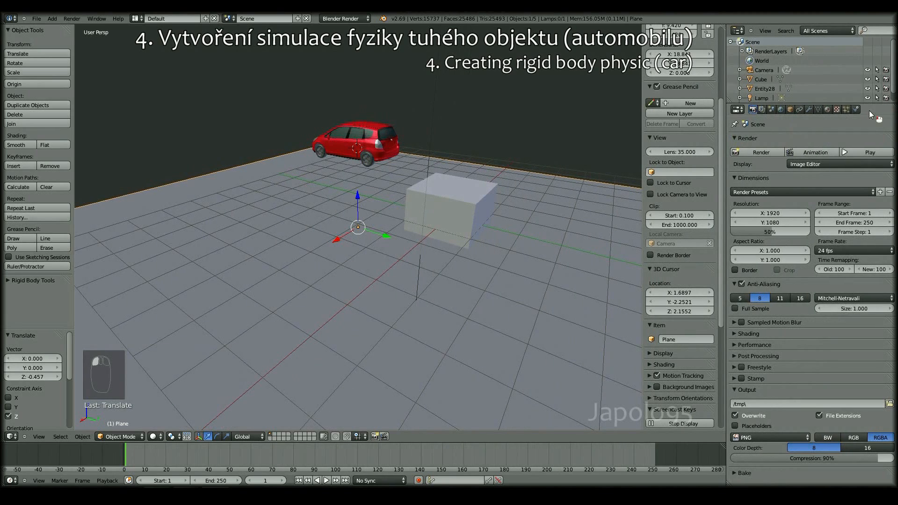
left_click(855, 110)
left_click(825, 185)
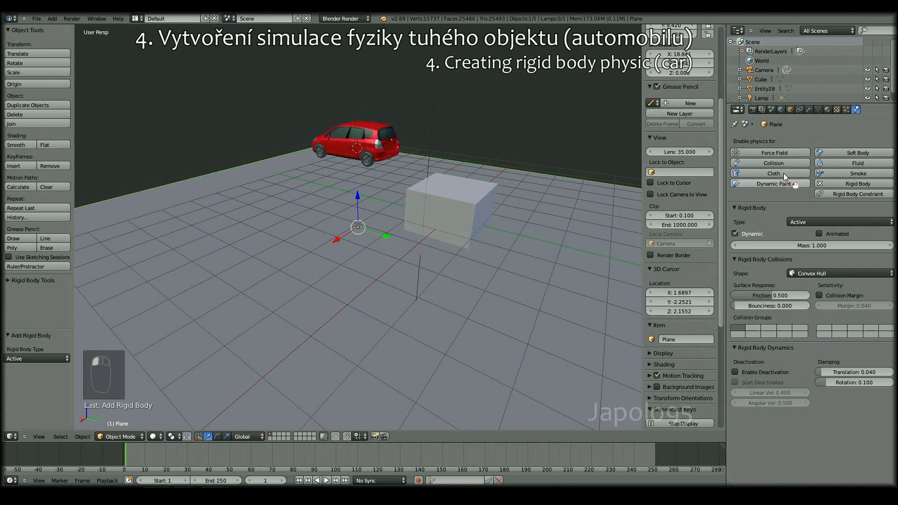
left_click(808, 221)
left_click(813, 201)
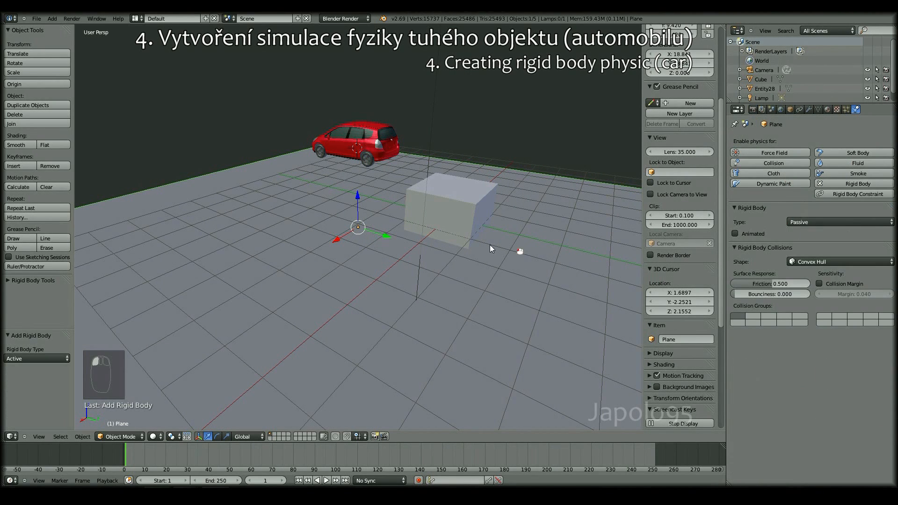
Step: Enable active rigid body physics on the car and rotate it about -55°
right_click(367, 147)
left_click(837, 184)
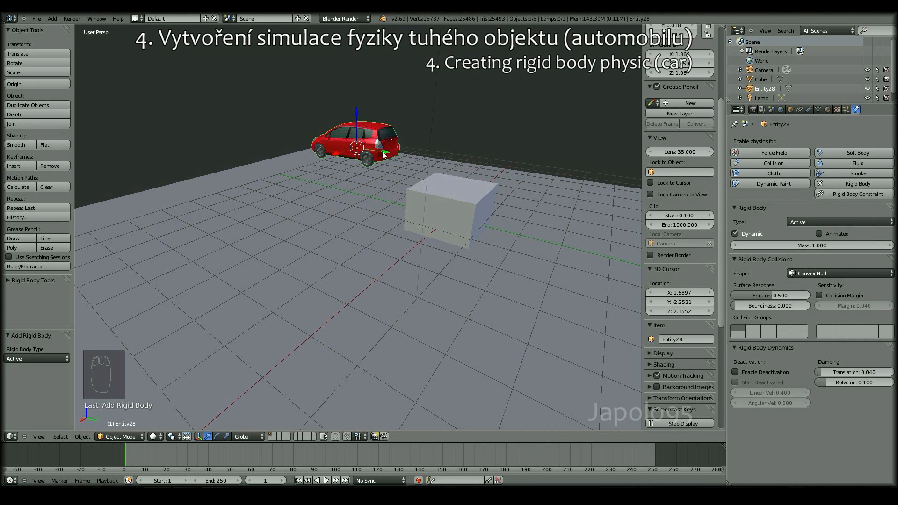
key("r")
left_click(338, 200)
Step: Raise the tilted car about 0.95 units along the Z axis
middle_click_drag(338, 200, 386, 121)
scroll(361, 116, "up", 3)
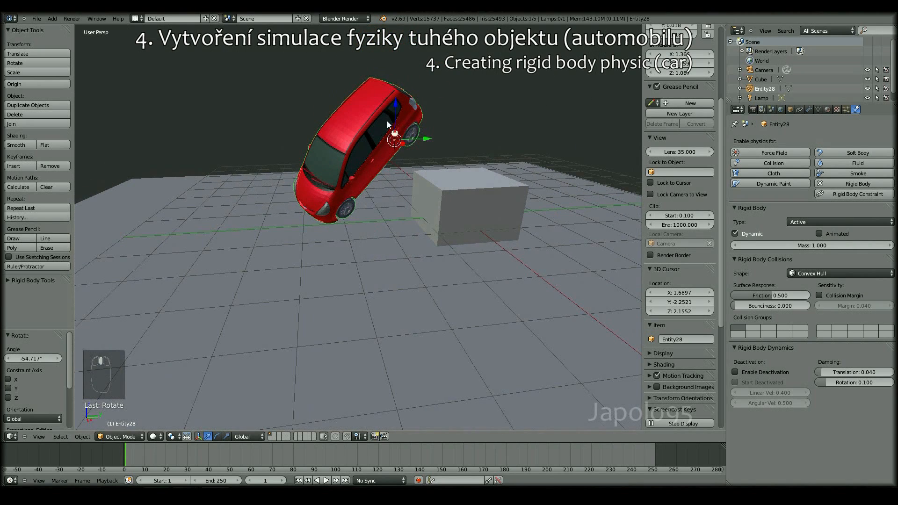
left_click_drag(390, 112, 389, 62)
left_click_drag(397, 111, 396, 57)
scroll(385, 177, "down", 4)
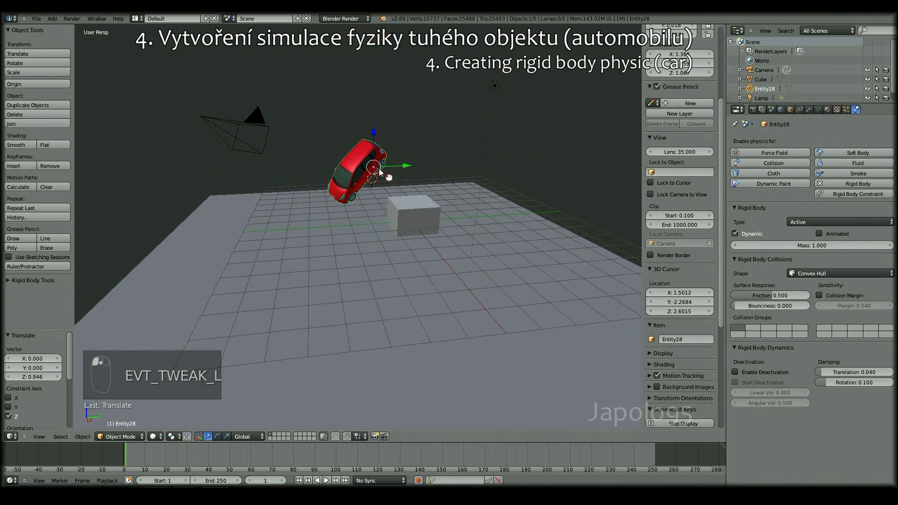
scroll(375, 187, "up", 2)
scroll(375, 188, "down", 1)
Step: Bake the scene's rigid body cache for frames 1 to 250 and scrub the timeline to check the car's fall
left_click(771, 109)
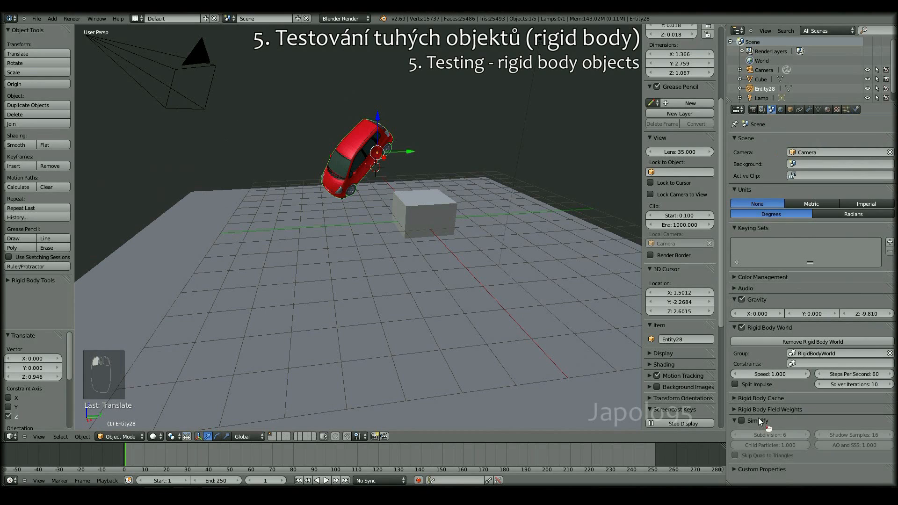
left_click(736, 398)
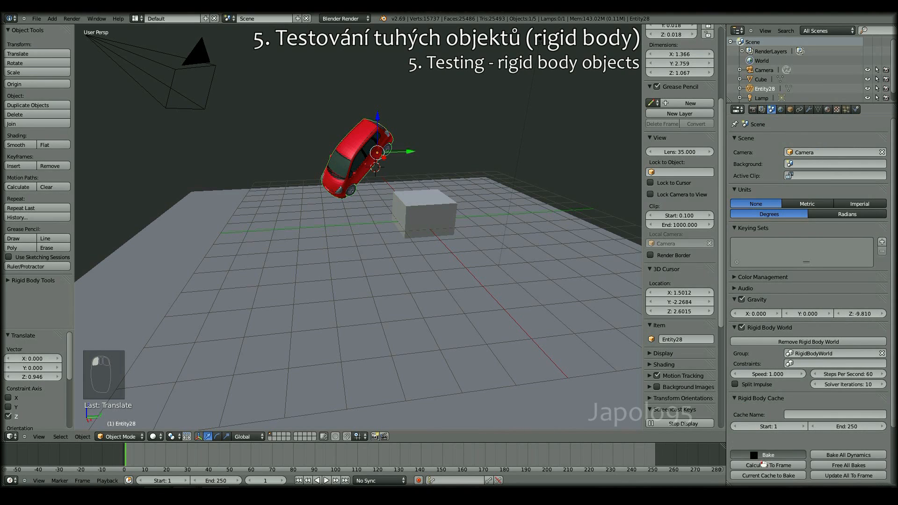
left_click(767, 454)
left_click_drag(168, 461, 215, 459)
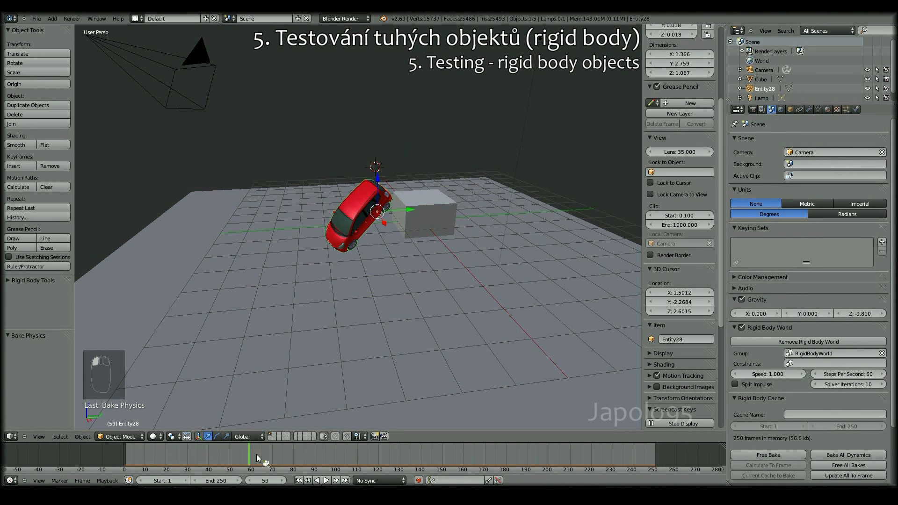
left_click_drag(332, 461, 124, 463)
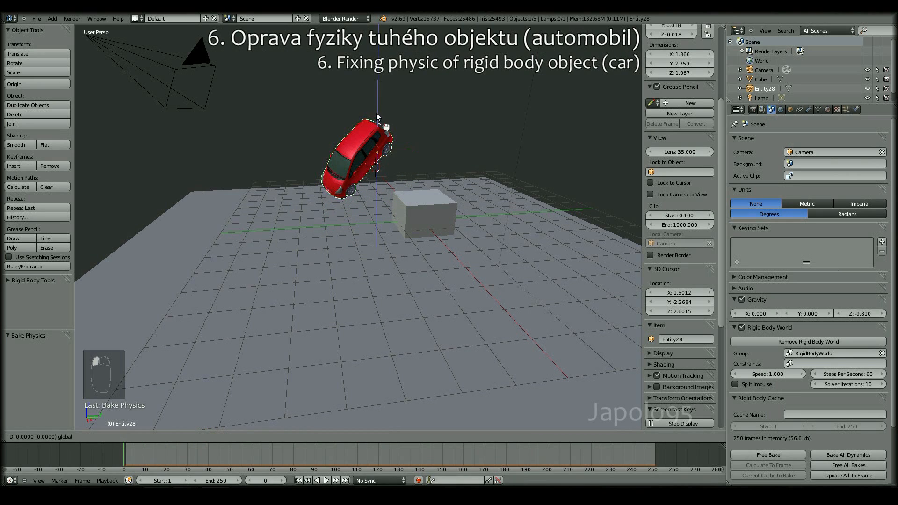
key("Tab")
scroll(380, 137, "up", 3)
middle_click_drag(380, 137, 325, 236, "shift")
key("Tab")
right_click(411, 276)
scroll(410, 275, "down", 3)
scroll(414, 264, "up", 2)
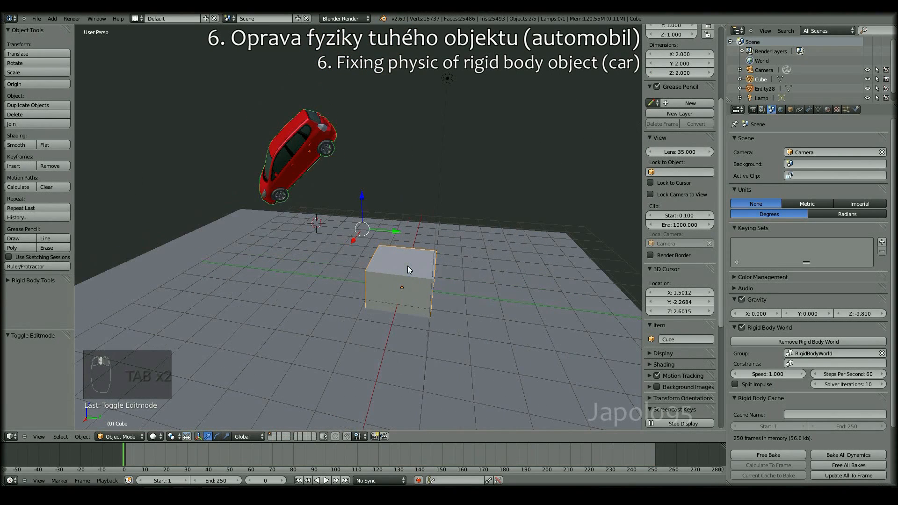
Step: Remove the rigid body physics from the car and join the car into the cube
right_click(297, 133)
left_click(855, 109)
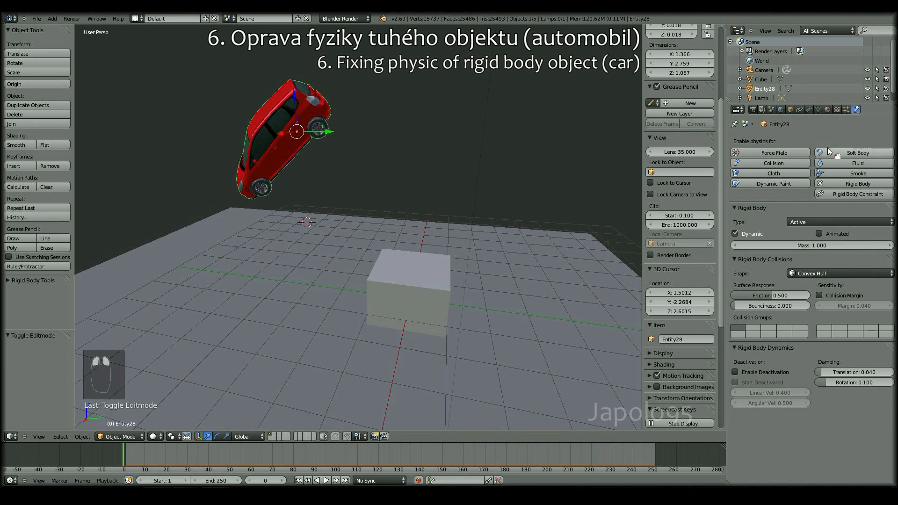
left_click(840, 184)
right_click(392, 285)
key("ctrl+j")
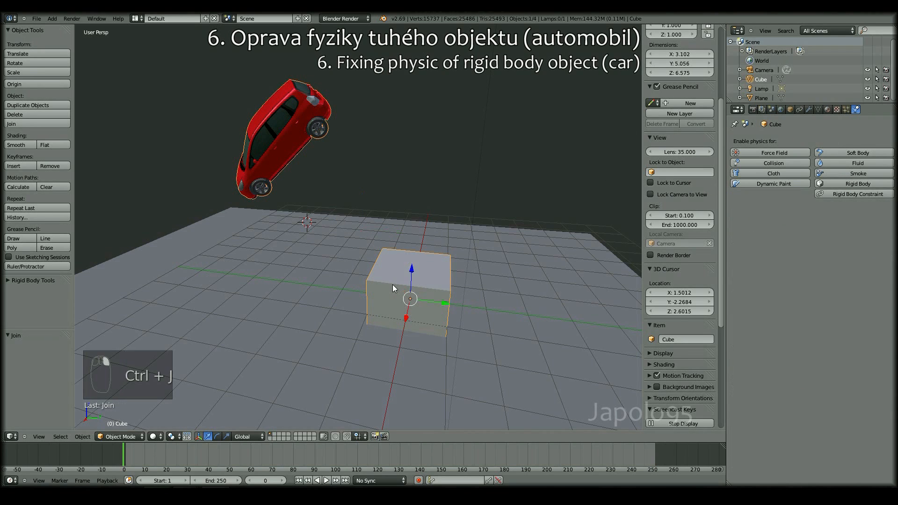
Step: Separate all of the cube's vertices from the joined car mesh into their own object
key("Tab")
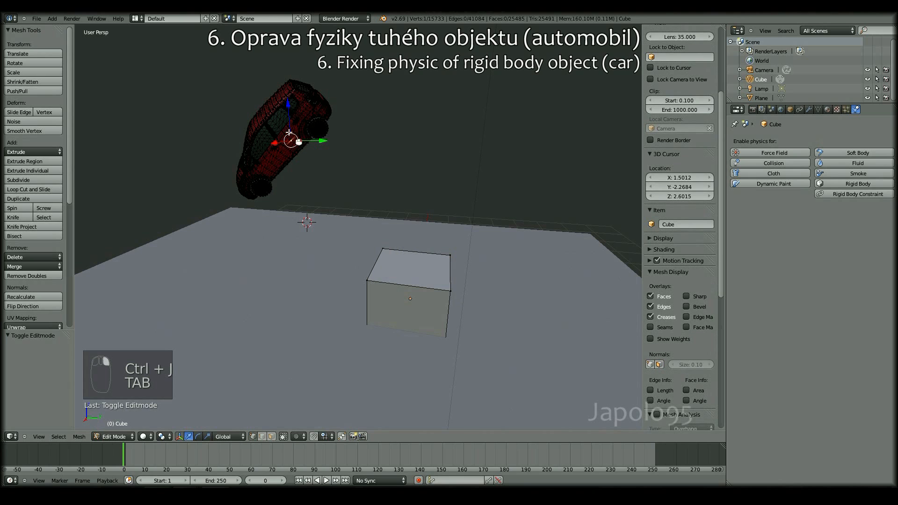
key("b")
left_click_drag(340, 239, 480, 362)
left_click(283, 436)
key("b")
left_click_drag(346, 366, 534, 180)
key("p")
left_click(392, 289)
key("Tab")
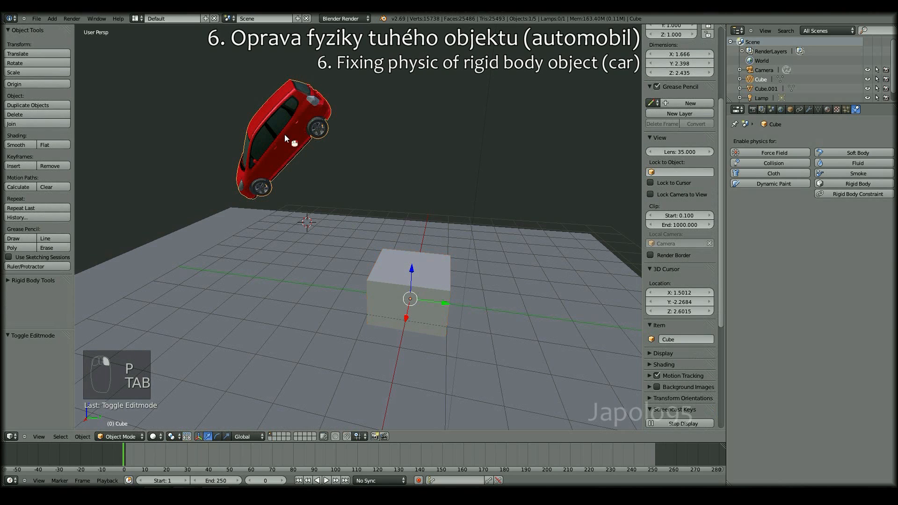
Step: Enable active rigid body physics on the car and set its origin to its geometry
left_click(841, 183)
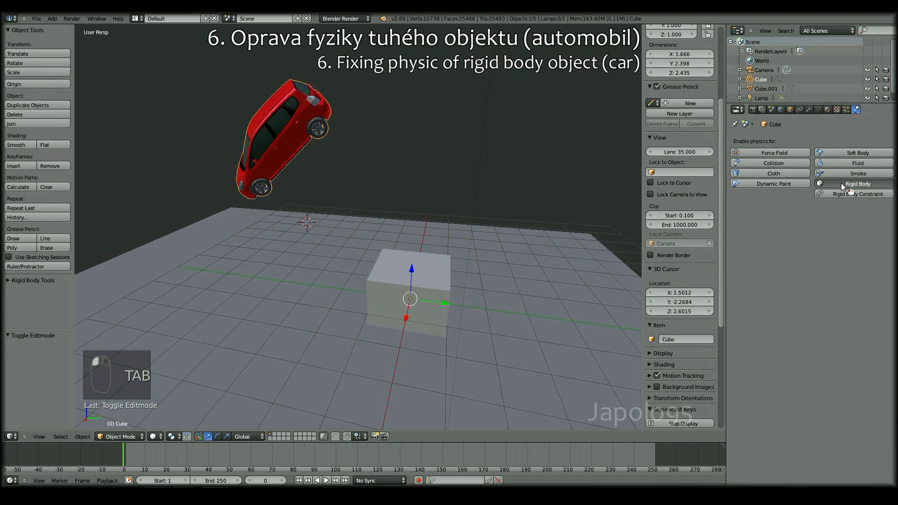
left_click(66, 85)
left_click(58, 80)
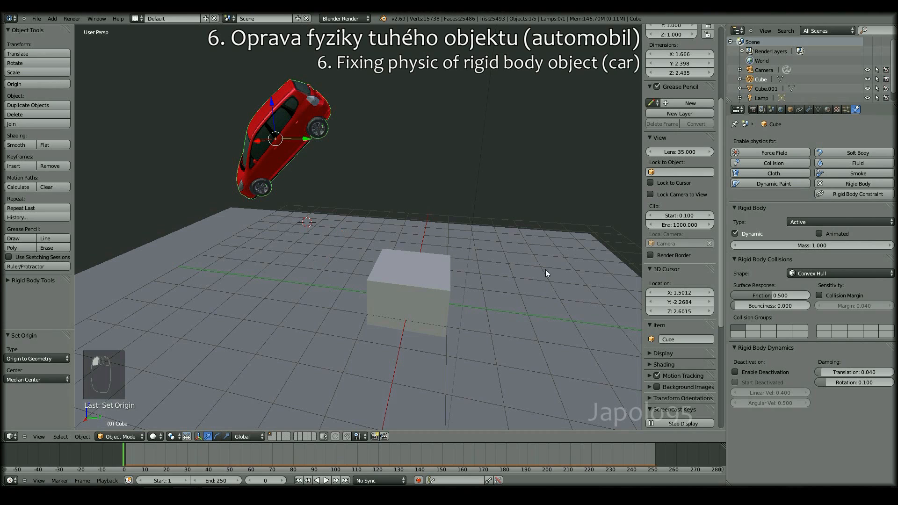
Step: Bake the scene's rigid body cache and play the animation to check how the car falls
left_click(770, 109)
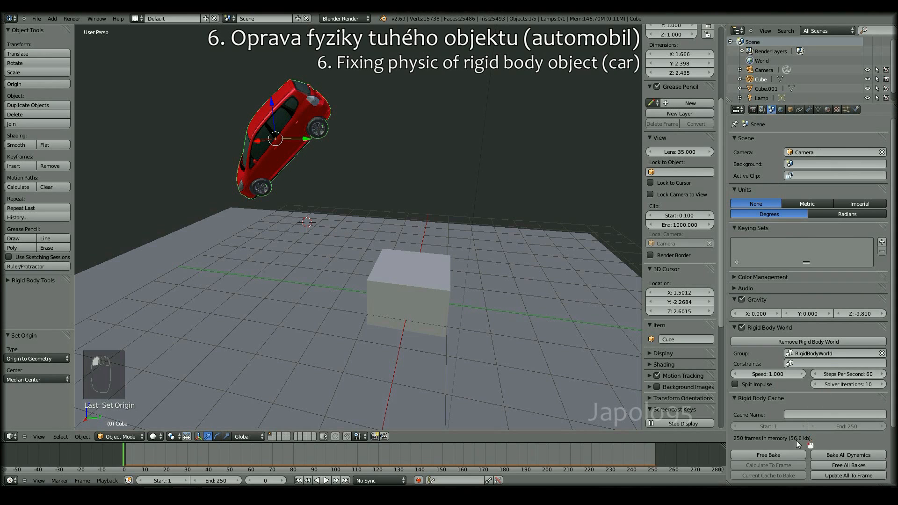
left_click_drag(144, 444, 125, 454)
left_click(326, 480)
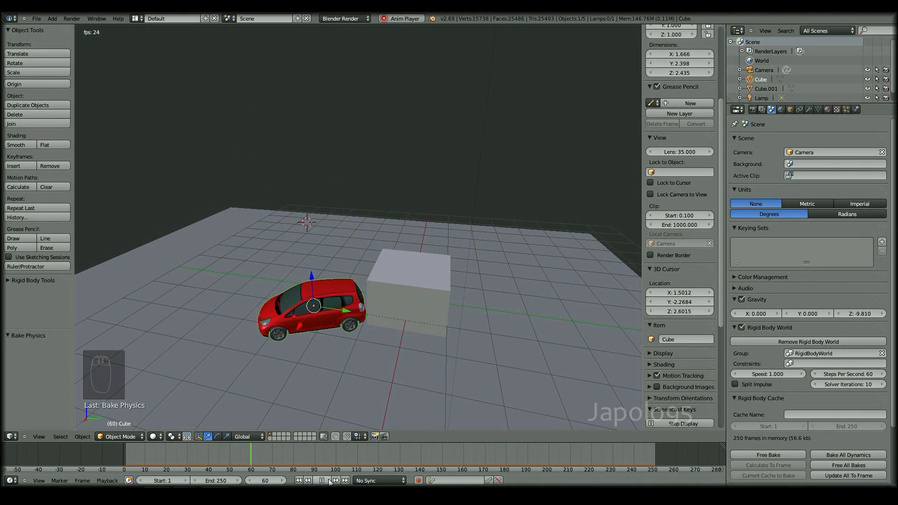
left_click(323, 480)
Step: Free the rigid body bake so that the fallen car can be transformed at frame 71
key("KP_7")
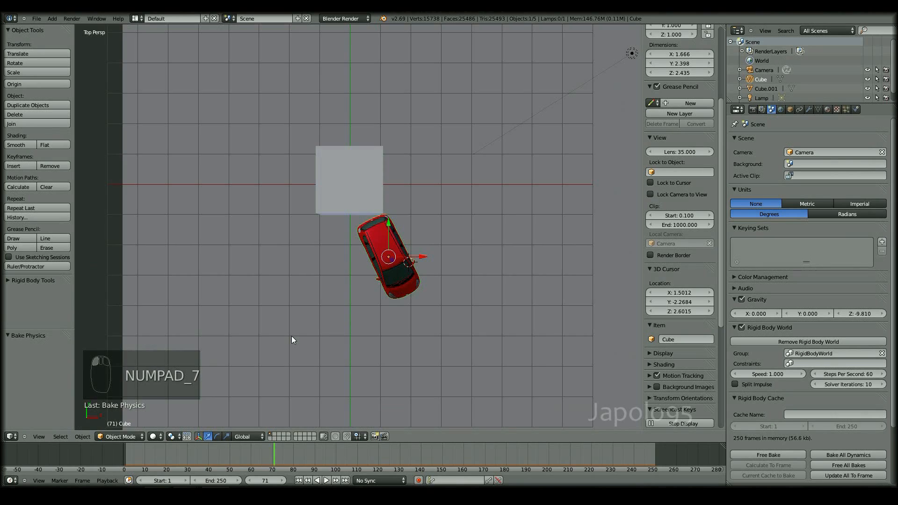
key("KP_5")
key("KP_5")
key("KP_5")
key("KP_5")
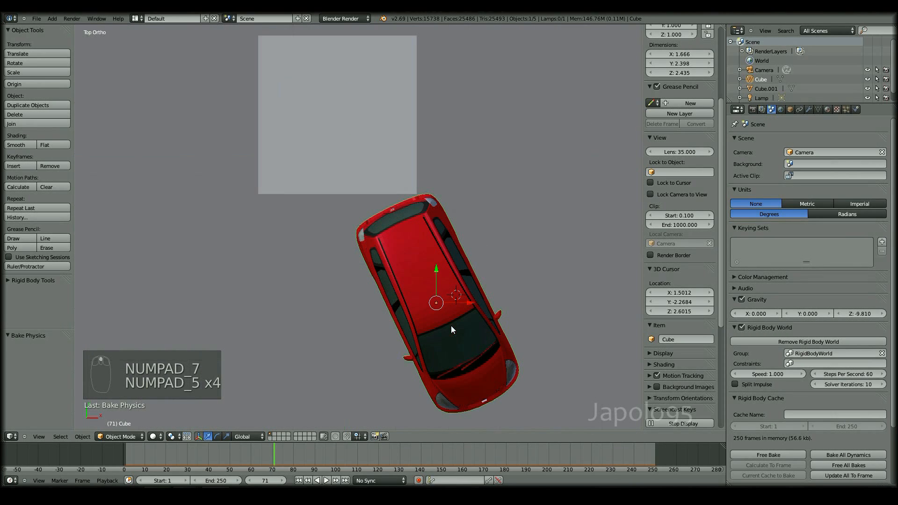
key("r")
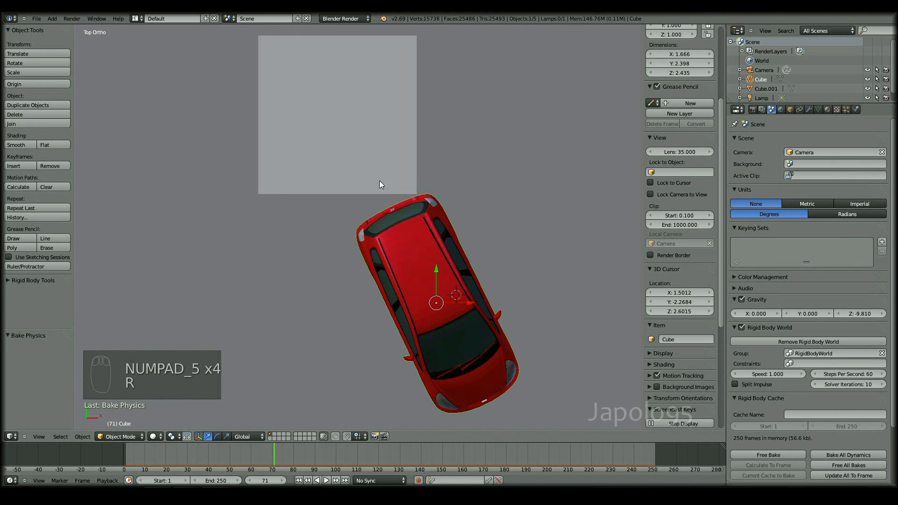
left_click(768, 454)
Step: Rotate the car about 25.3° from above and move it about 0.73 units in X and 0.43 units in Y
key("r")
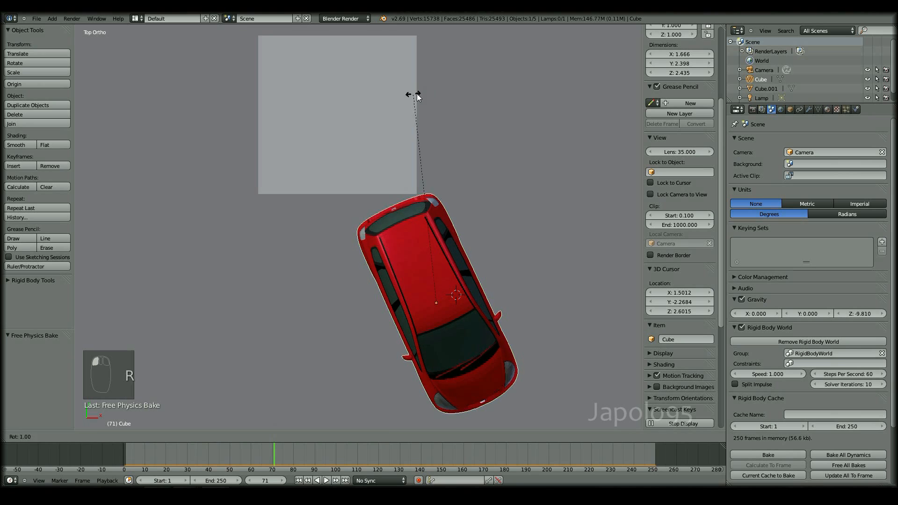
left_click(501, 110)
key("g")
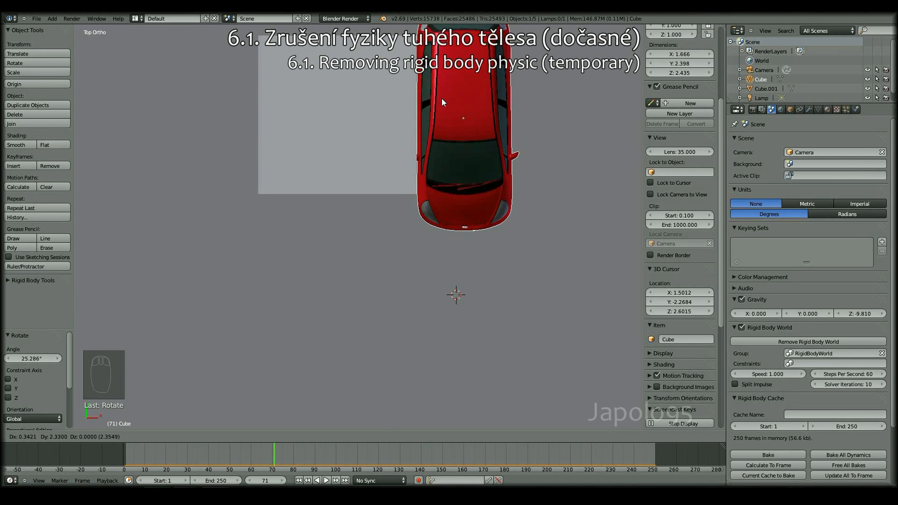
left_click(472, 248)
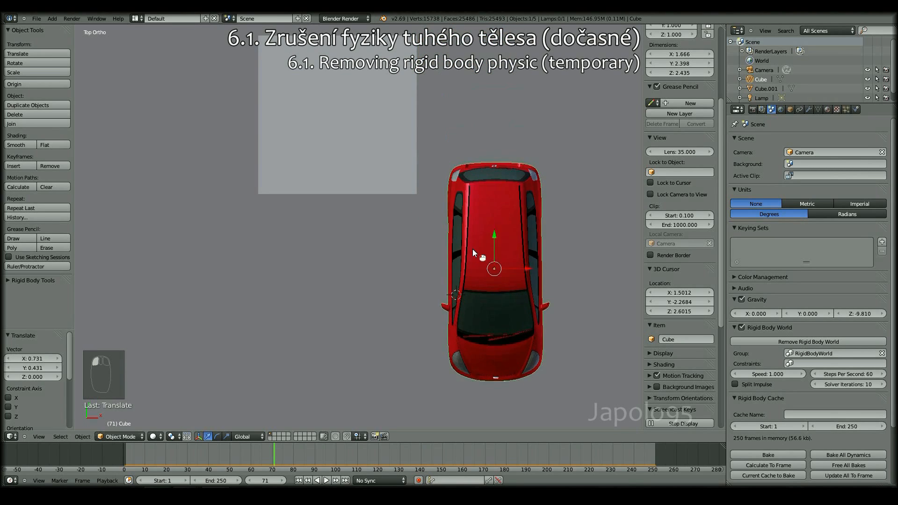
Step: Rotate the car about 0.64° and move it against the cube, about -0.37 units in X and 1.85 units in Y
scroll(460, 312, "down", 6)
scroll(441, 298, "down", 4)
scroll(439, 297, "up", 2)
key("r")
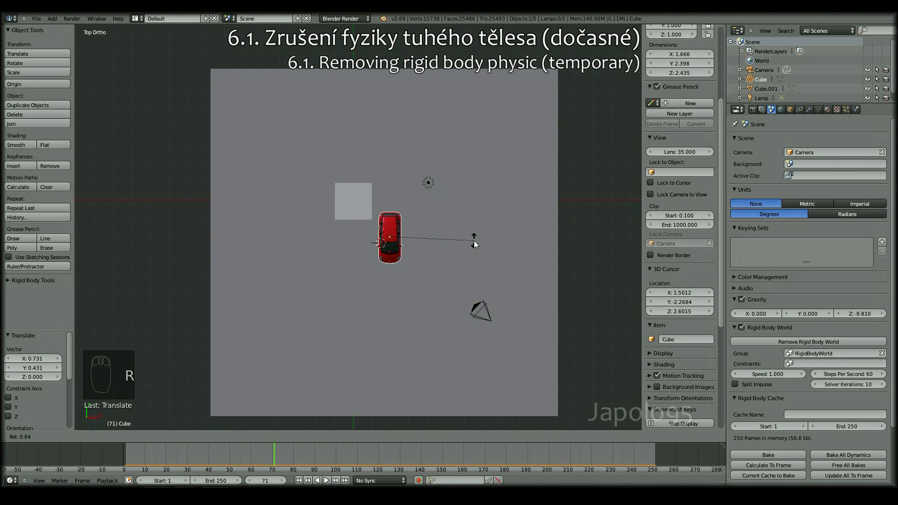
left_click(473, 241)
scroll(428, 253, "up", 7)
key("g")
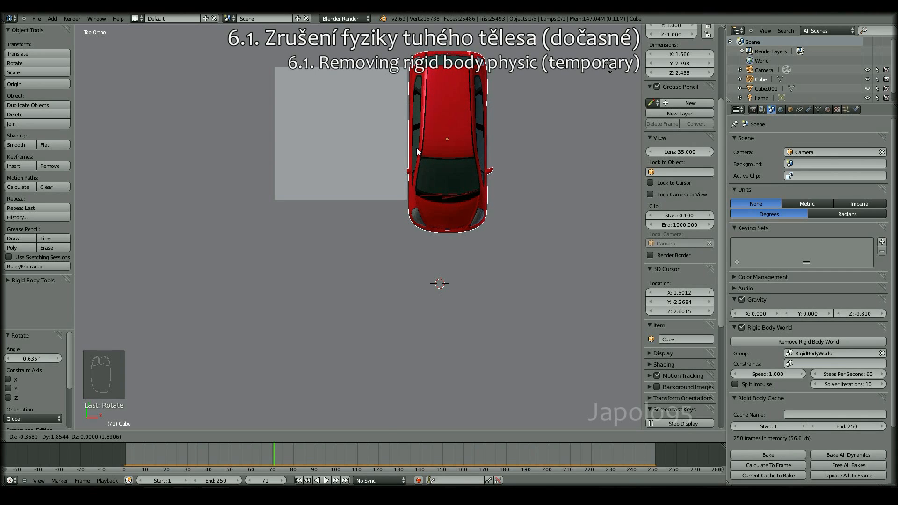
left_click(416, 148)
Step: Fine-tune the car's rotation against the cube's edge and move the car about -4.65 units along Y
key("r")
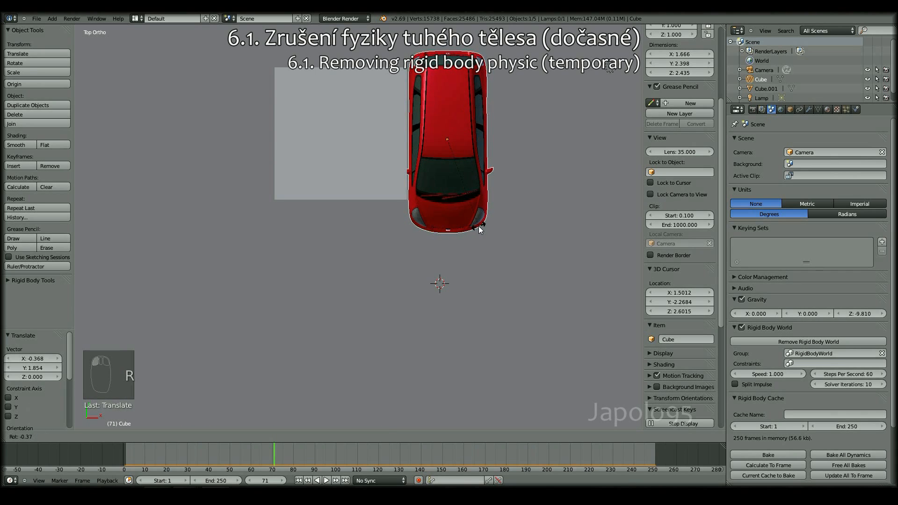
left_click(478, 226)
scroll(461, 265, "down", 5)
left_click_drag(397, 161, 492, 287)
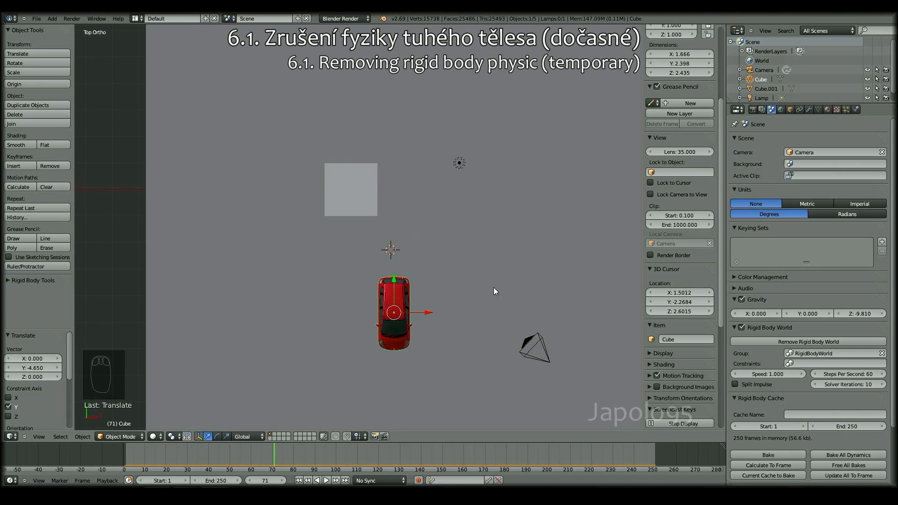
Step: Try to apply the car's rotation while its rigid body physics is still enabled
key("ctrl+a")
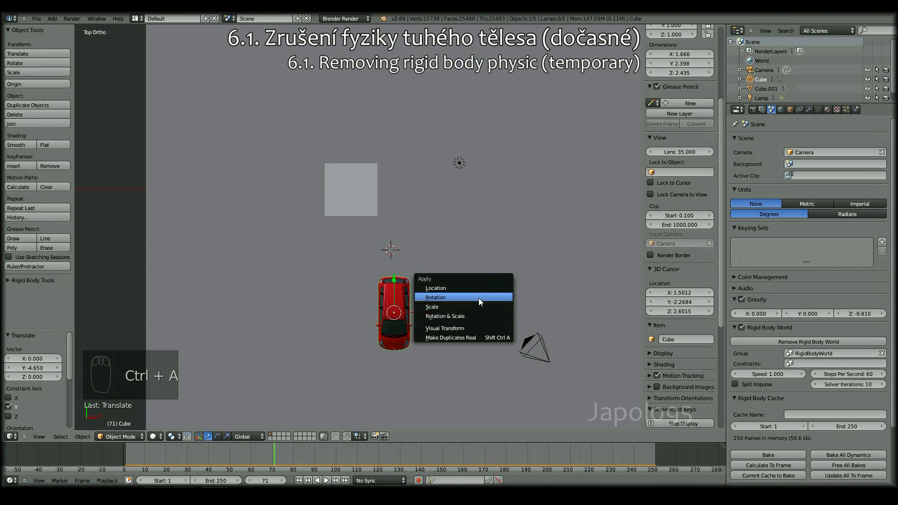
left_click(479, 302)
key("KP_5")
middle_click_drag(413, 338, 295, 231)
scroll(299, 241, "down", 3)
key("ctrl+z")
scroll(327, 281, "up", 5)
key("ctrl+a")
left_click(328, 304)
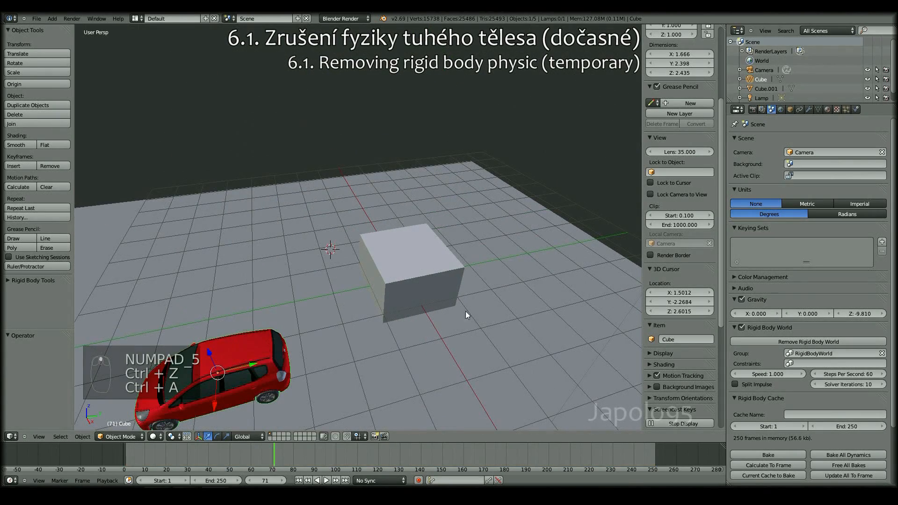
middle_click_drag(327, 323, 499, 141)
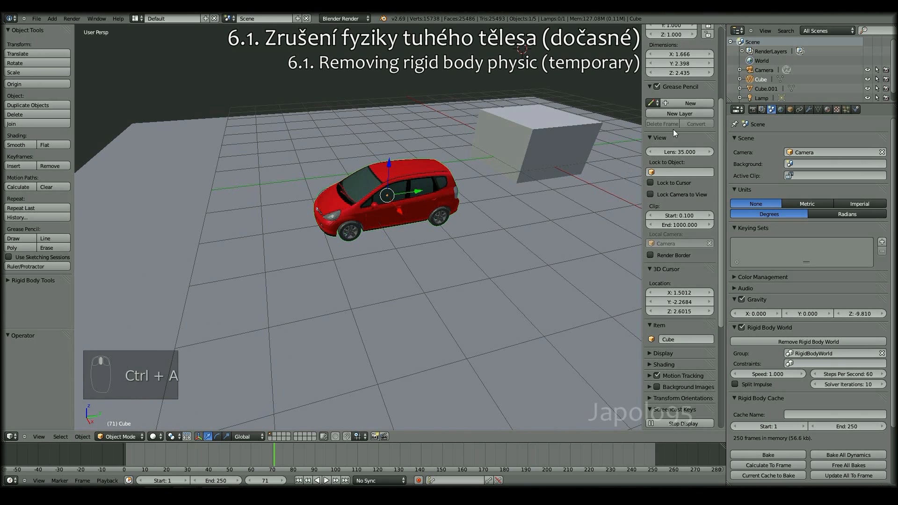
scroll(674, 134, "up", 5)
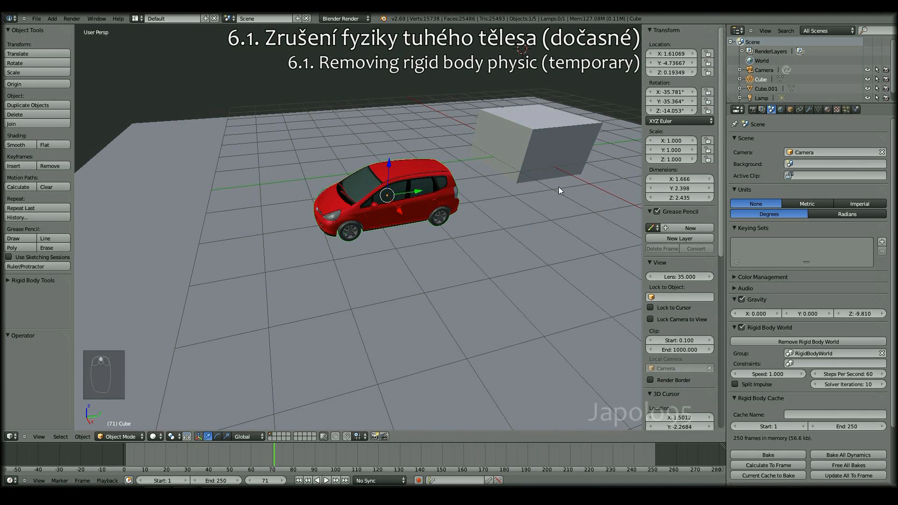
key("ctrl+a")
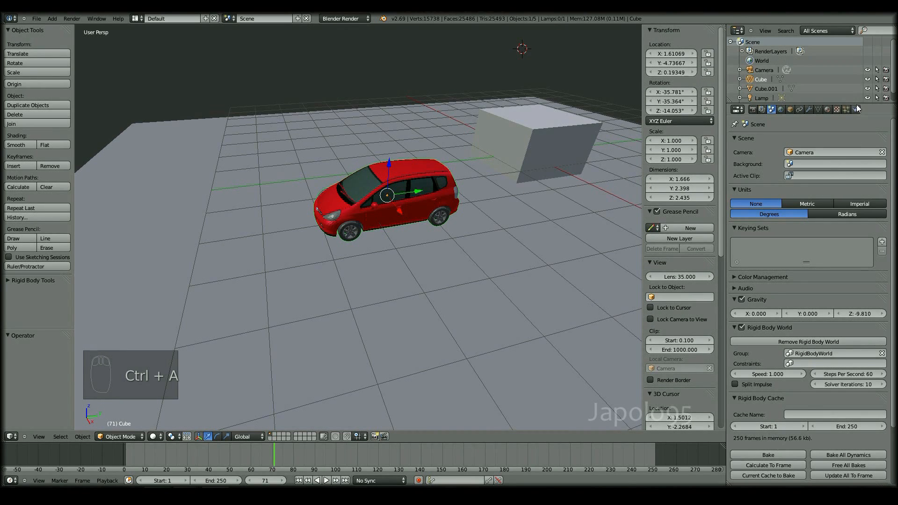
Step: Remove the rigid body physics from the car and apply its rotation
left_click(855, 109)
key("ctrl+a")
left_click(399, 213)
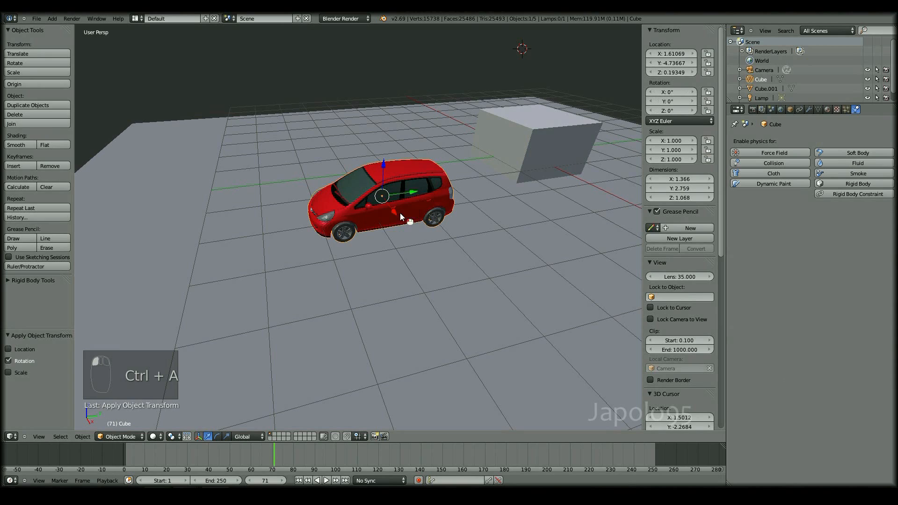
Step: Add two evenly spaced, parallel loop cuts across the ground plane, running in the car's lengthwise direction
middle_click_drag(392, 237, 378, 217)
scroll(378, 217, "down", 5)
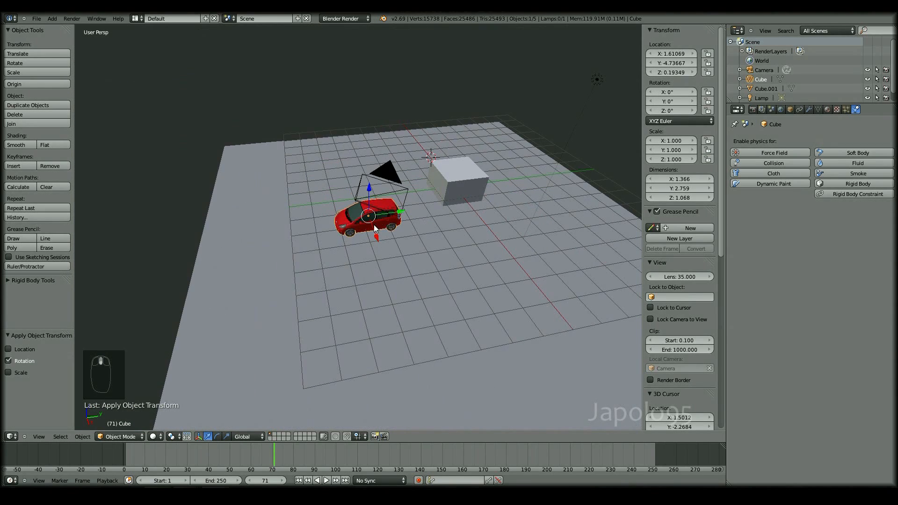
scroll(374, 225, "down", 3)
right_click(320, 253)
middle_click_drag(320, 254, 299, 244)
key("Tab")
key("ctrl+r")
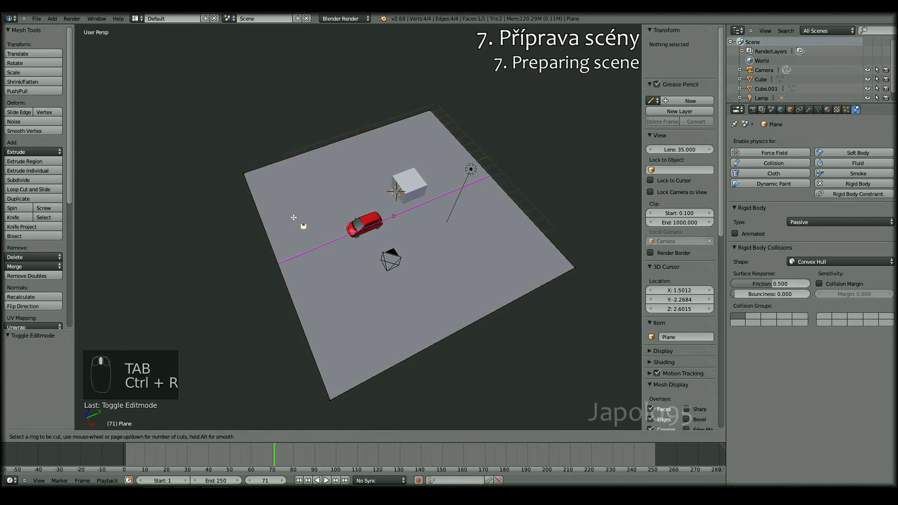
scroll(288, 238, "up", 1)
left_click(287, 237)
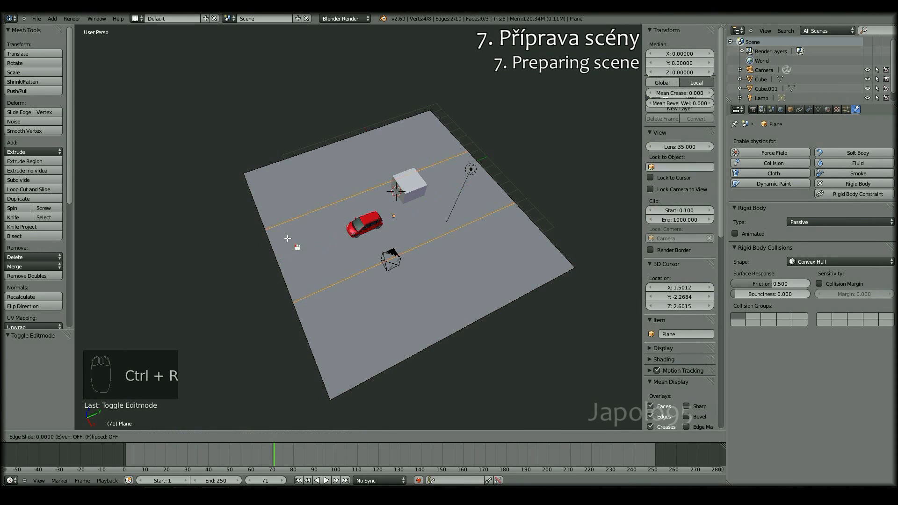
right_click(296, 243)
Step: Select both loop cut edges of the ground plane and scale them to about 0.46 along X
middle_click_drag(277, 276, 288, 327)
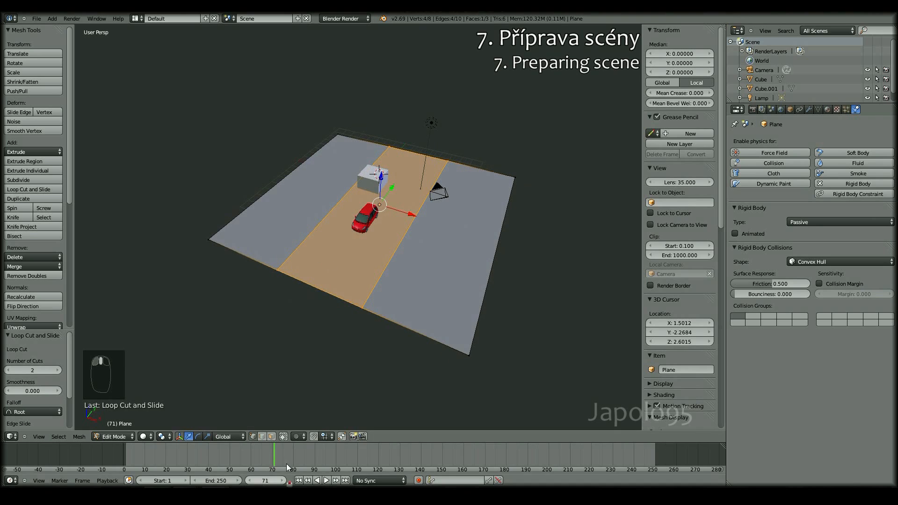
right_click(394, 262)
right_click(318, 222, "shift")
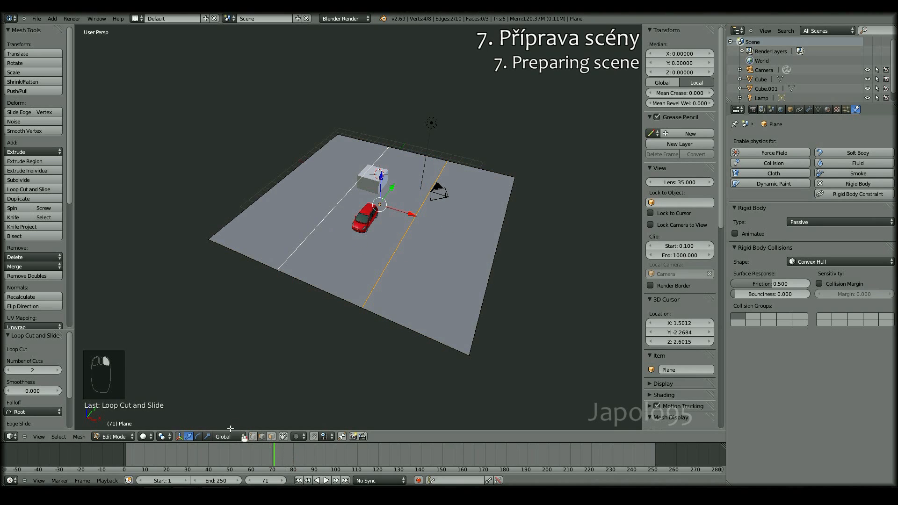
key("s")
key("x")
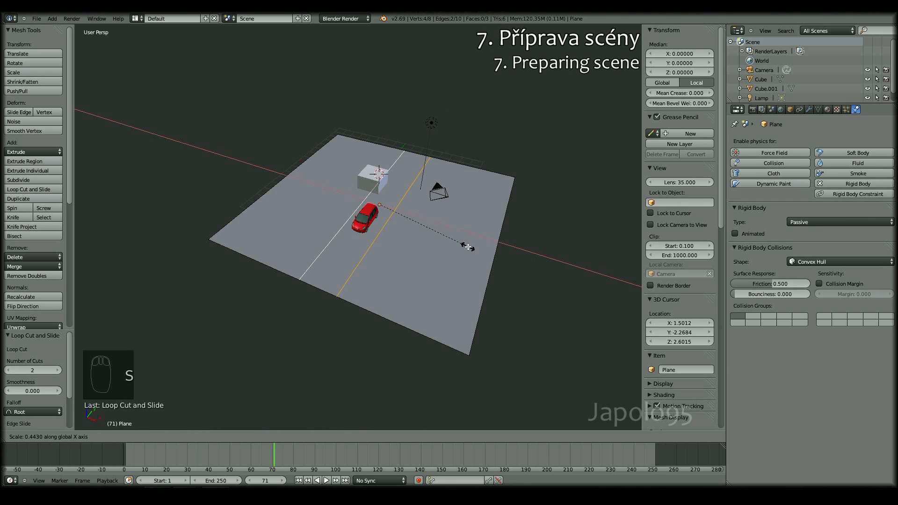
left_click(470, 246)
Step: Extrude the short middle edge on the plane's front border about -8.44 units along Y and return to Object Mode
right_click(325, 291)
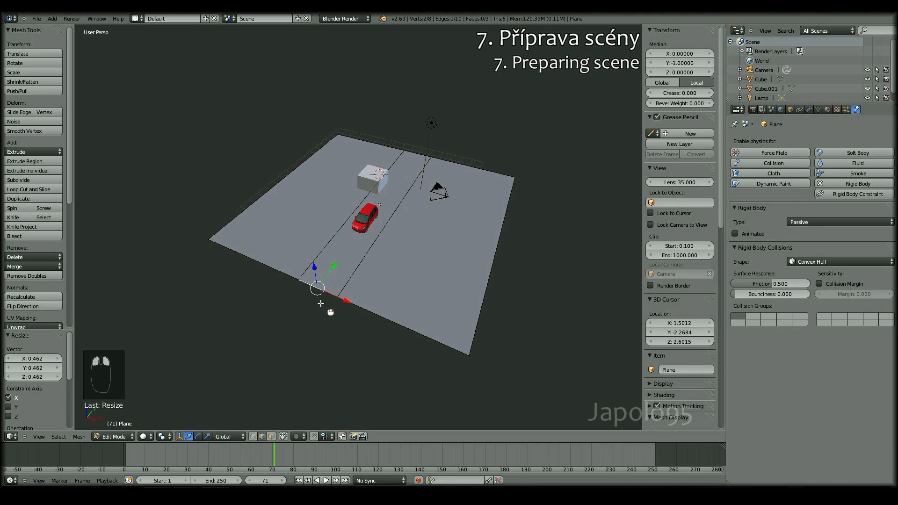
key("e")
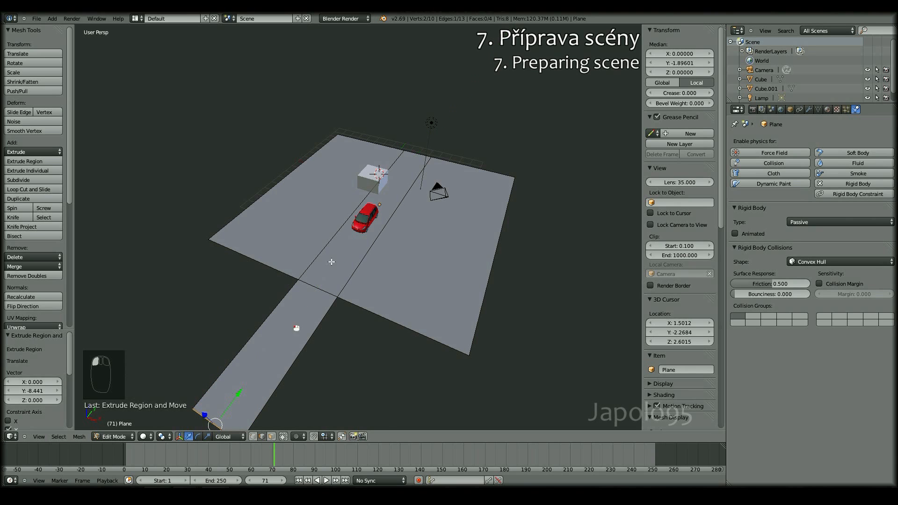
key("Tab")
Step: Move the car about -13.36 units along Y onto the extruded strip and rotate it about 179.5° around Z
right_click(367, 226)
key("KP_7")
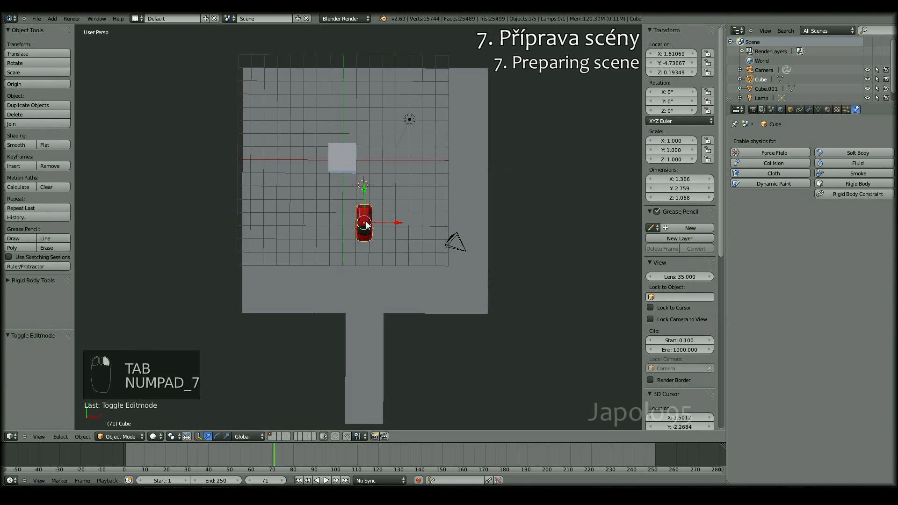
scroll(365, 196, "down", 2)
key("g")
middle_click(363, 312)
left_click(364, 316)
key("r")
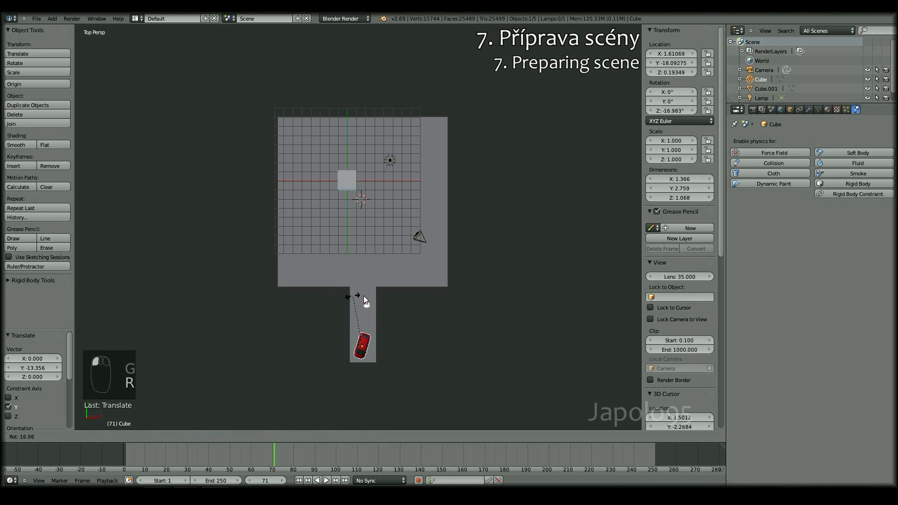
left_click(383, 386)
Step: Scale the cube on the ground plane to about 0.53 along the Z axis
middle_click_drag(366, 340, 370, 232, "shift")
scroll(371, 232, "up", 3)
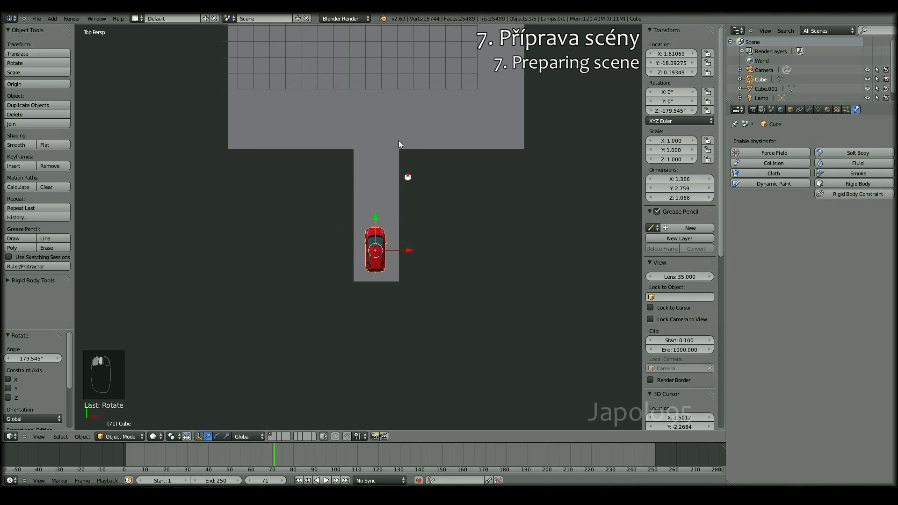
middle_click_drag(399, 141, 406, 357, "shift")
right_click(366, 139)
key("KP_Decimal")
middle_click_drag(356, 299, 186, 245)
key("KP_1")
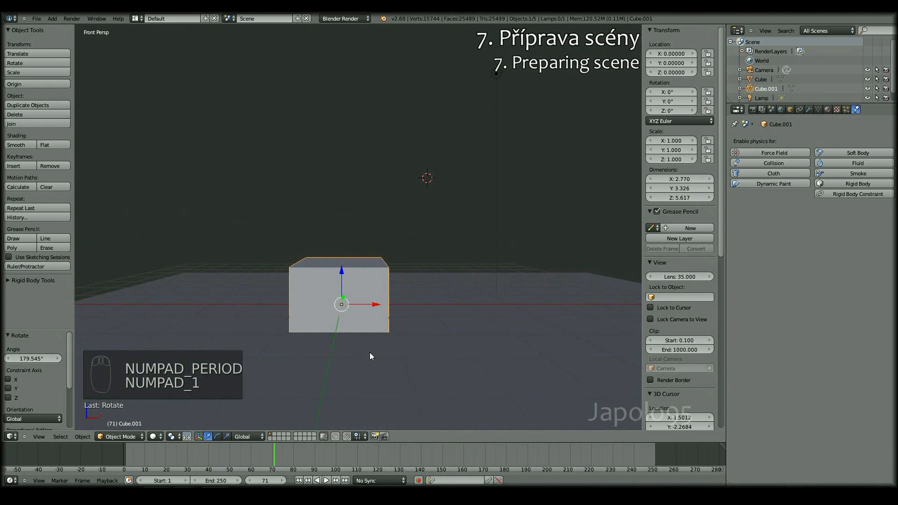
key("KP_5")
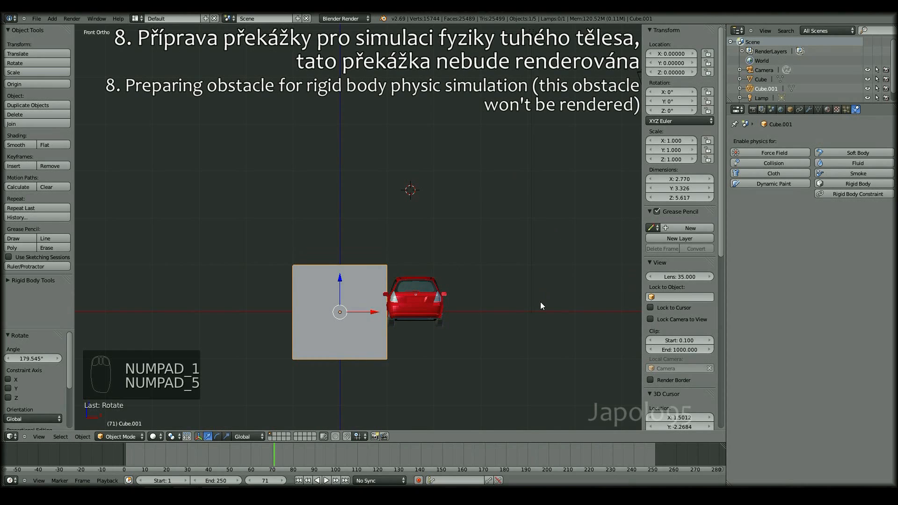
key("s")
key("z")
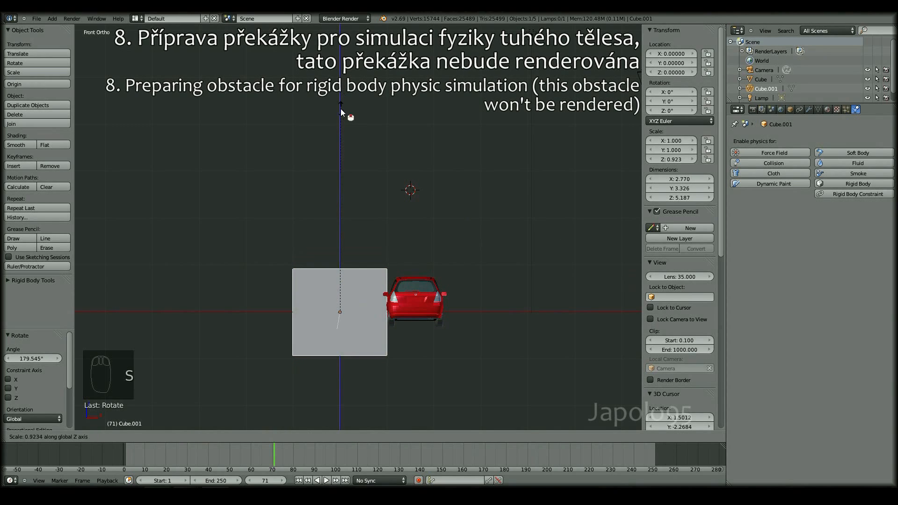
left_click(330, 193)
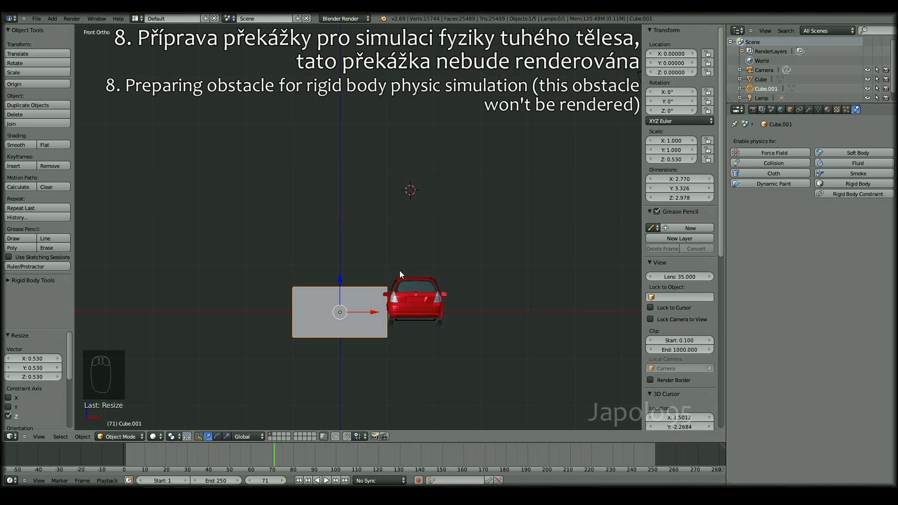
Step: Raise the cube about 0.22 units along Z and scale it to about 0.054 along Y into a thin wall
middle_click_drag(386, 276, 360, 296)
left_click_drag(348, 276, 349, 272)
middle_click_drag(349, 271, 312, 296)
key("KP_1")
key("KP_3")
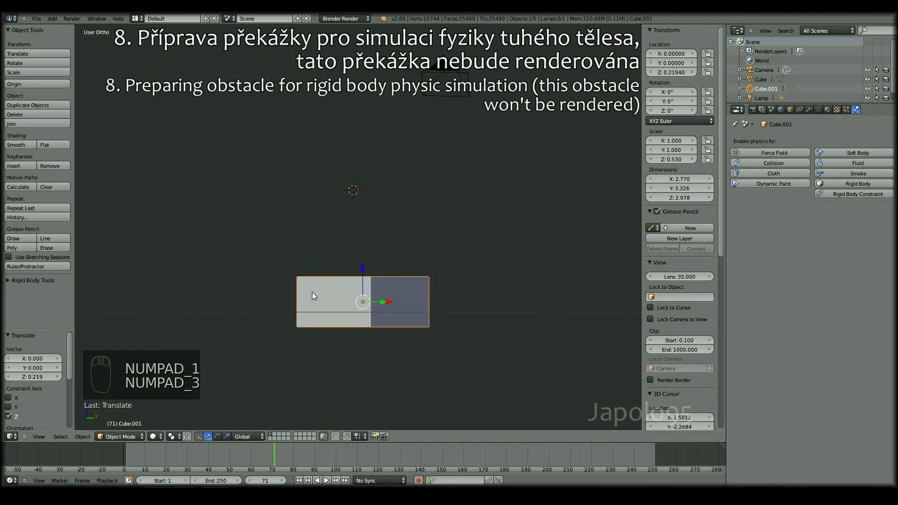
key("s")
key("y")
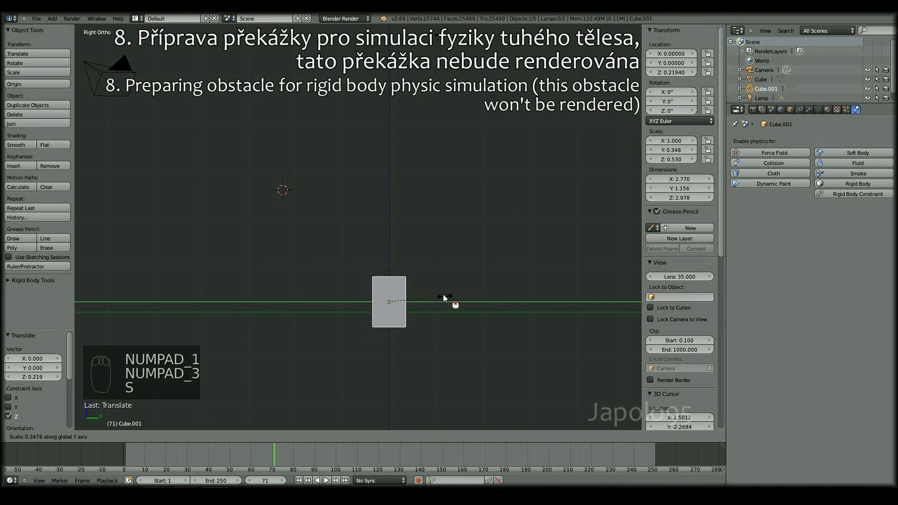
left_click(399, 303)
Step: Scale the thin wall to about 0.81 along the Z axis
key("KP_1")
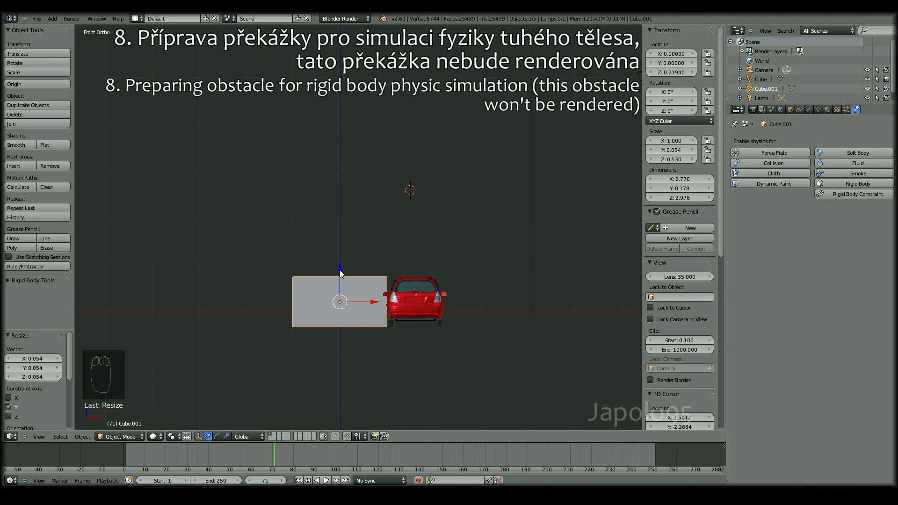
key("Tab")
key("Tab")
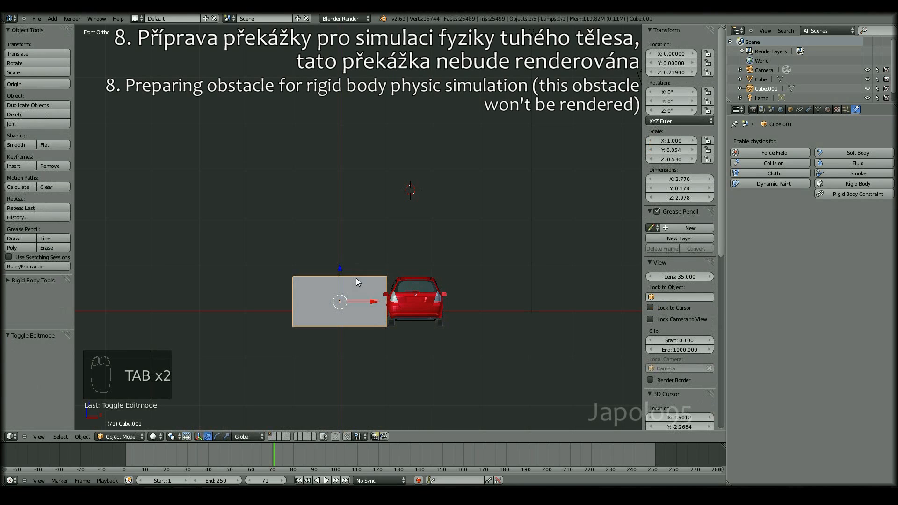
key("s")
key("z")
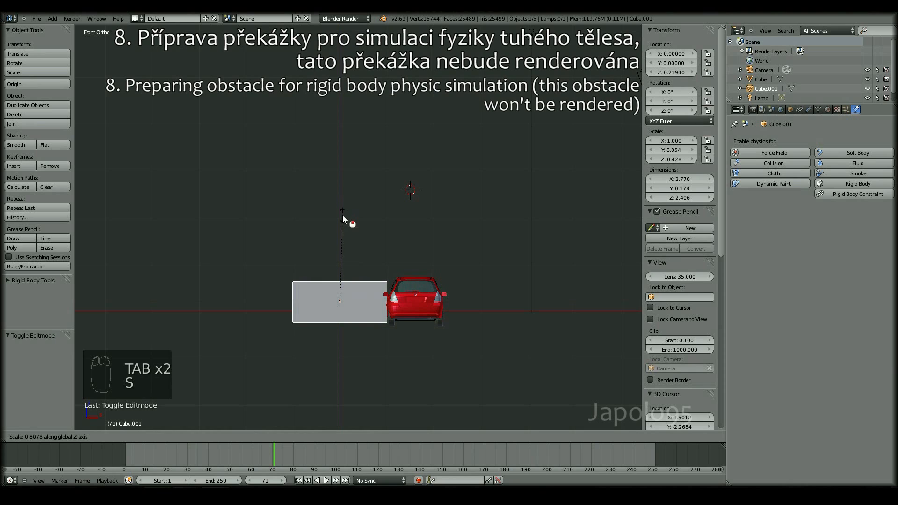
left_click(364, 290)
Step: Lower the wall along Z to a height position of about 0.108
middle_click_drag(363, 287, 364, 276)
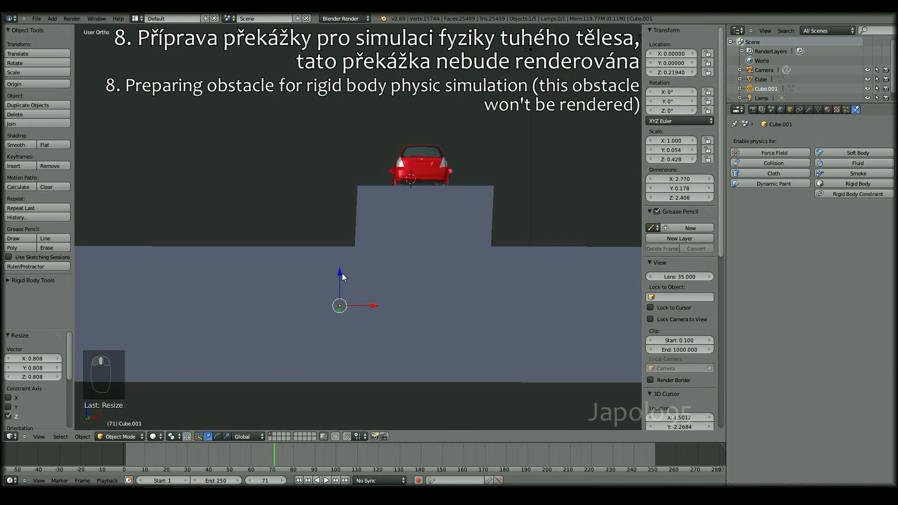
mouse_move(339, 276)
left_mouse_down()
mouse_move(337, 297)
mouse_move(335, 283)
left_mouse_up()
key("KP_5")
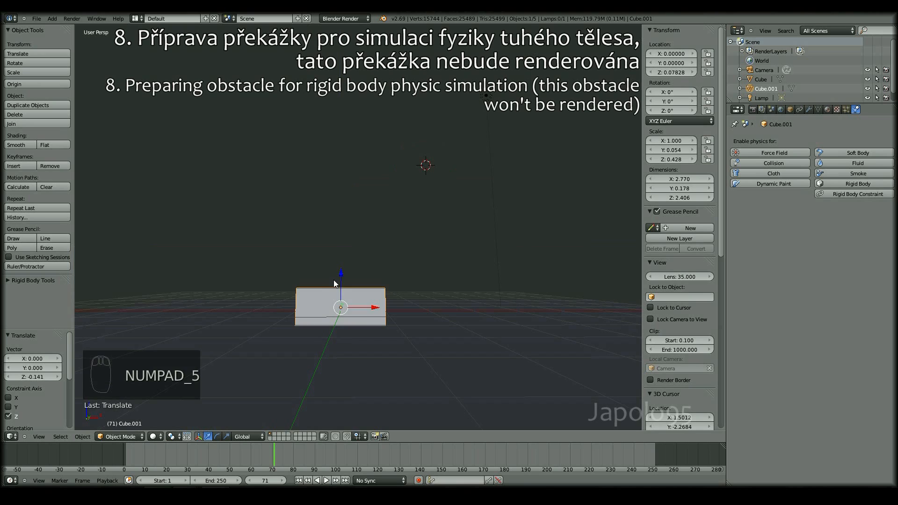
middle_click_drag(352, 310, 315, 266)
left_click_drag(314, 266, 315, 265)
Step: Move the wall about 3.4 units along Y away from the car and rotate it about -38.2° around Z
middle_click_drag(403, 265, 439, 282)
left_click_drag(410, 269, 489, 280)
middle_click_drag(490, 280, 456, 305)
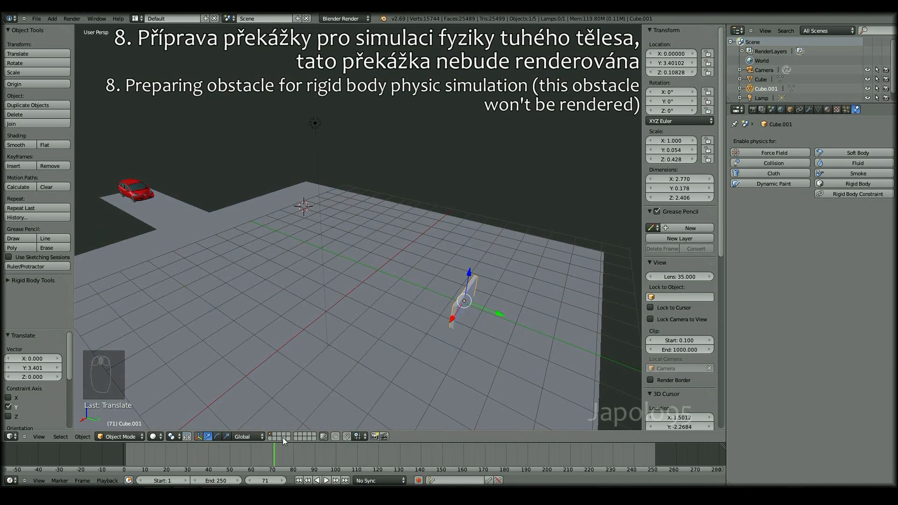
left_click(217, 436)
left_click_drag(480, 325, 442, 332)
Step: Shift the angled wall about 1.31 units along X and -0.92 units along Y in the top orthographic view
middle_click_drag(288, 273, 410, 306)
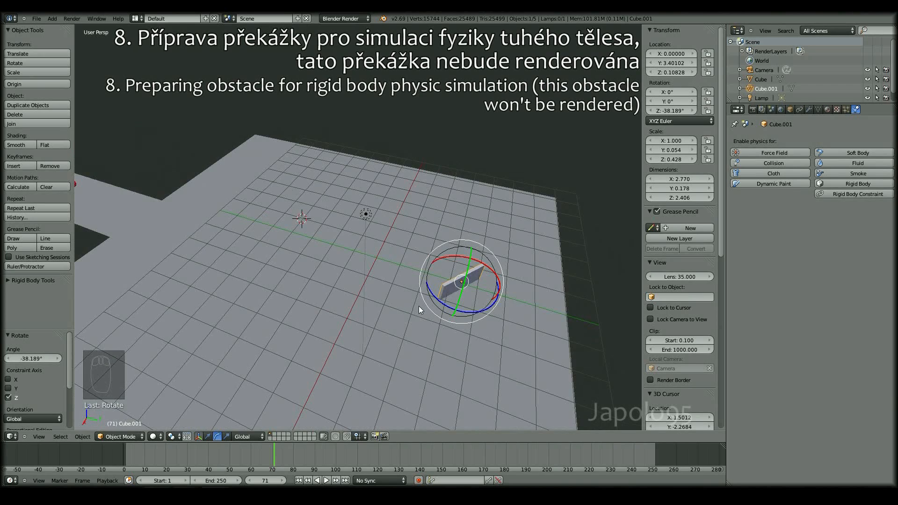
key("KP_7")
key("KP_5")
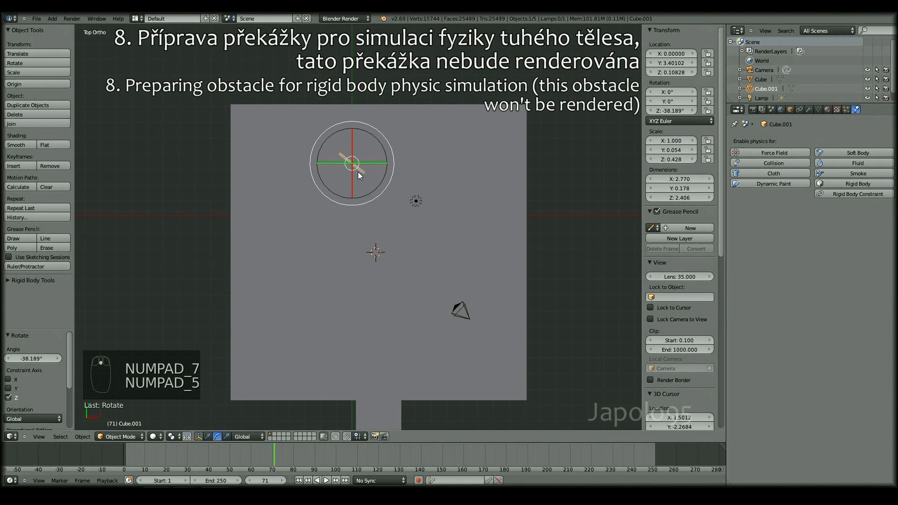
key("g")
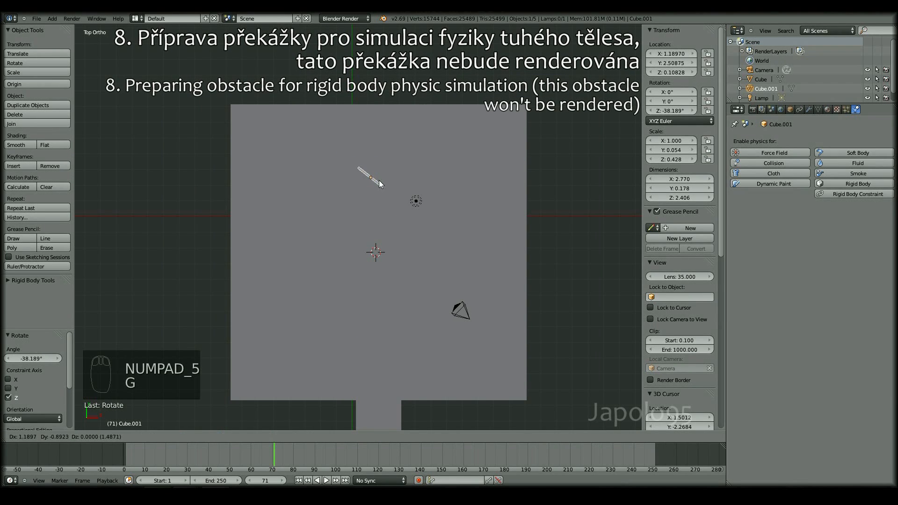
left_click(380, 181)
Step: Duplicate the angled wall and place the copy about -0.4 units along Y in front of the original
key("KP_5")
key("KP_Decimal")
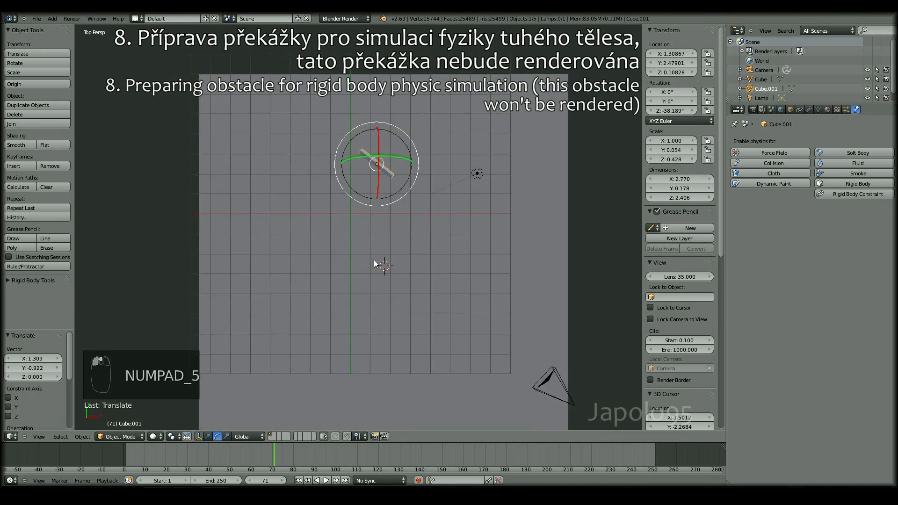
middle_click_drag(361, 310, 328, 304)
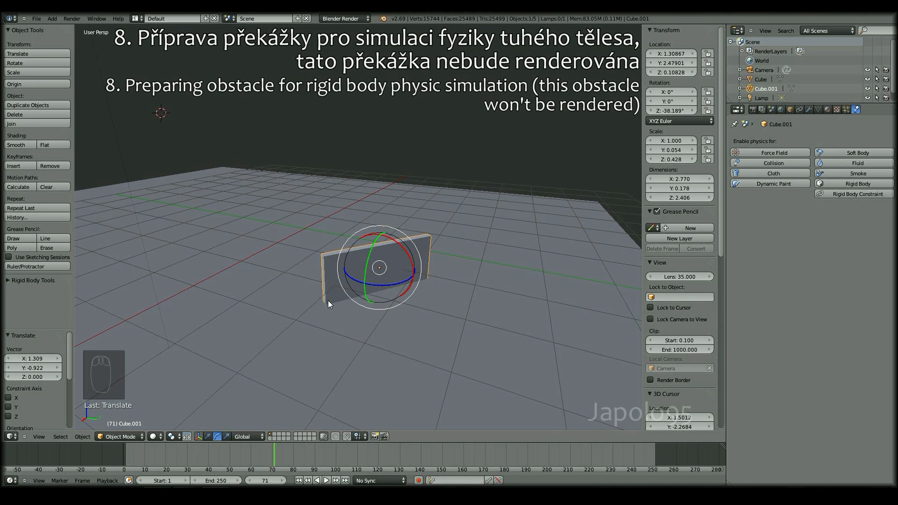
middle_click_drag(328, 301, 381, 327)
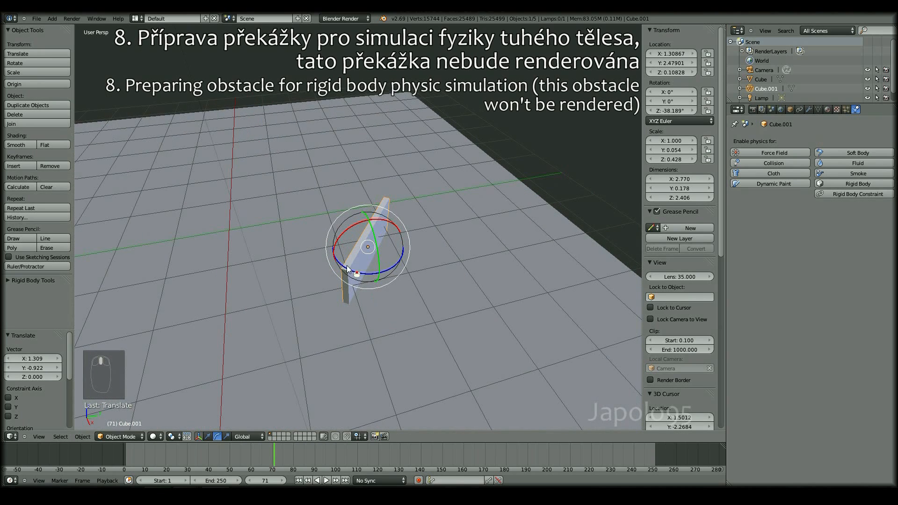
middle_click_drag(347, 268, 383, 237)
key("shift+d")
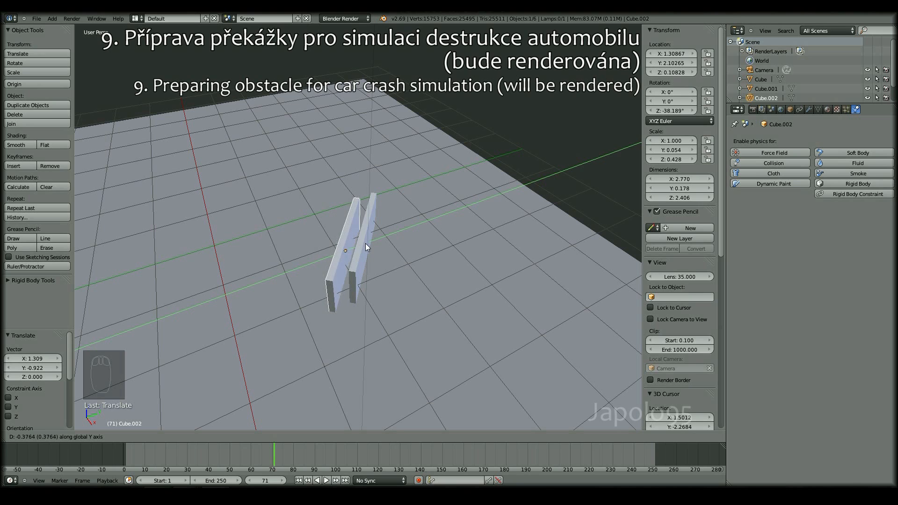
left_click(363, 244)
scroll(360, 258, "down", 3)
scroll(359, 259, "up", 4)
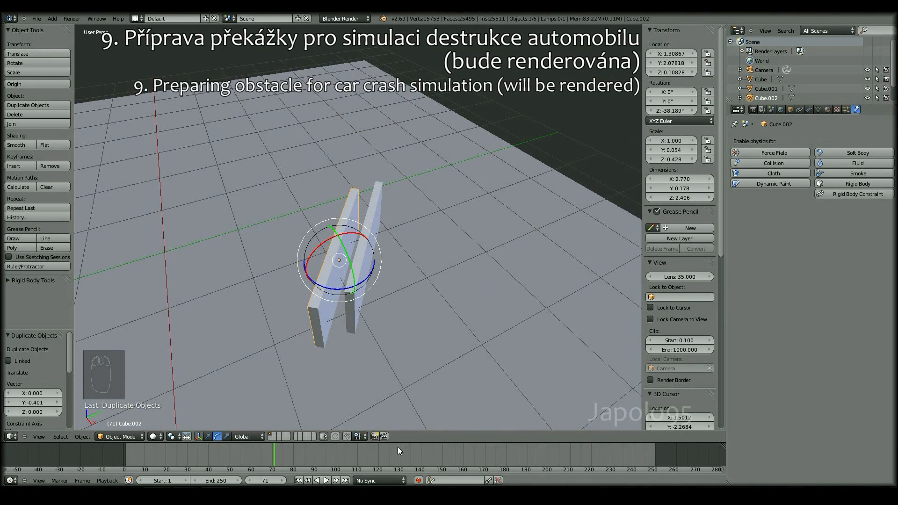
Step: Set the duplicated wall's maximum draw type to wireframe in its object display settings
left_click(152, 438)
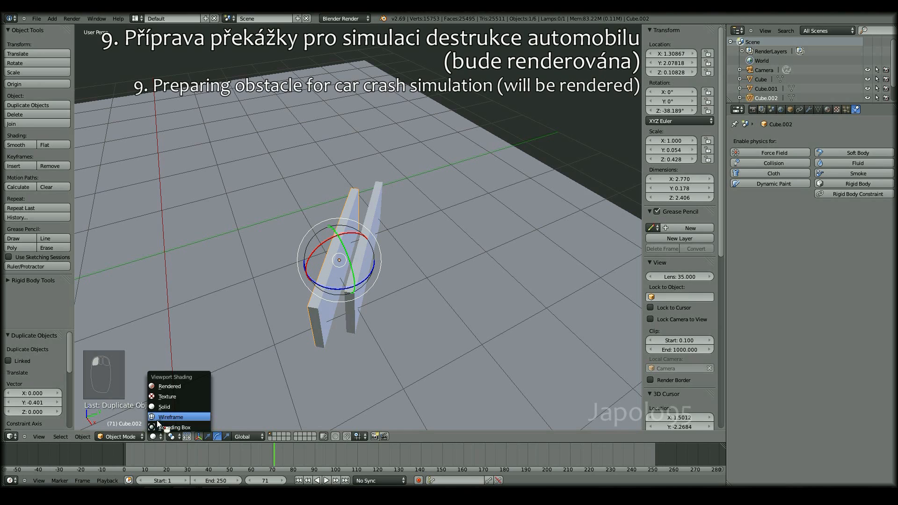
left_click(789, 111)
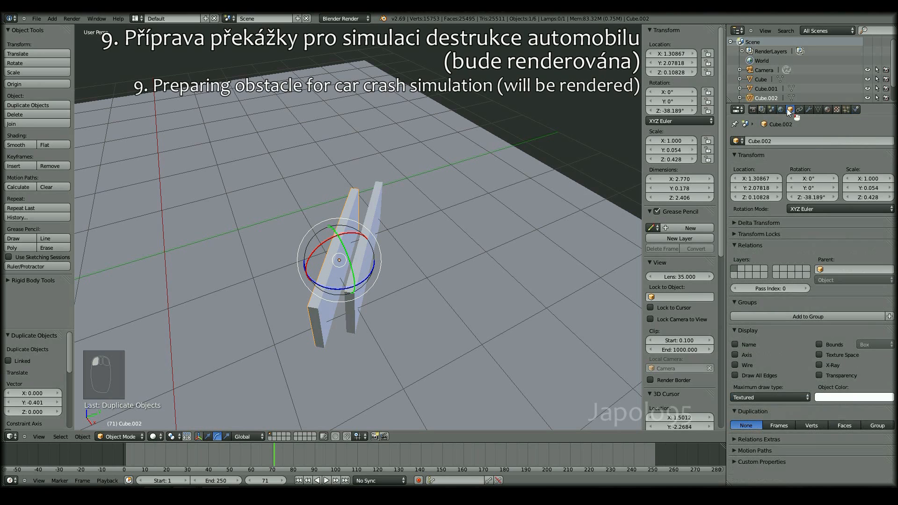
left_click(769, 397)
left_click(770, 369)
Step: Select the original solid wall, add rigid body physics to it and switch its rigid body type
right_click(365, 249)
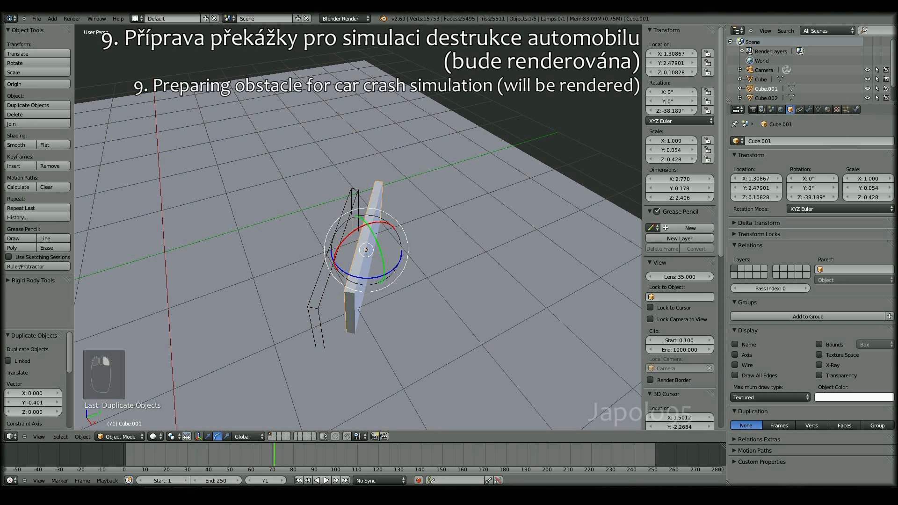
left_click(855, 109)
left_click(828, 186)
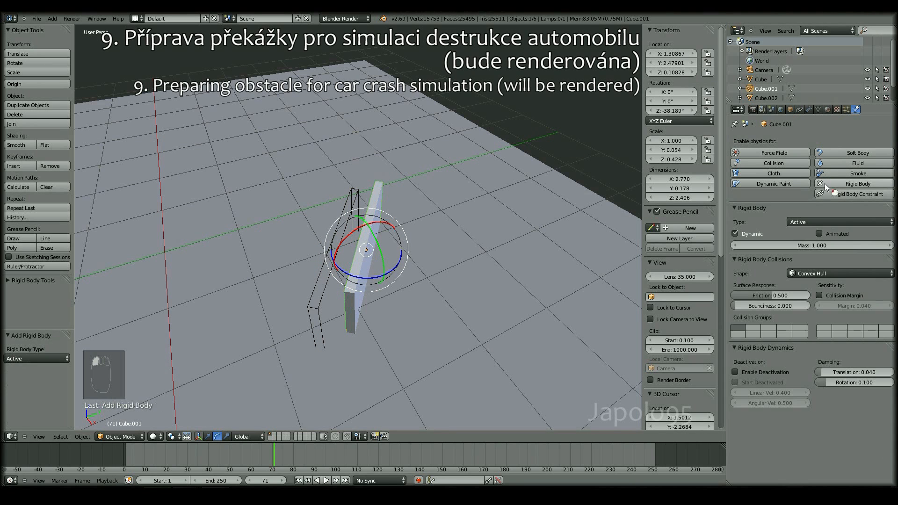
left_click(799, 223)
left_click(792, 199)
Step: Select the car on the run-up strip and save the file
scroll(183, 294, "down", 7)
middle_click_drag(189, 294, 453, 215, "shift")
right_click(353, 266)
scroll(353, 268, "up", 4)
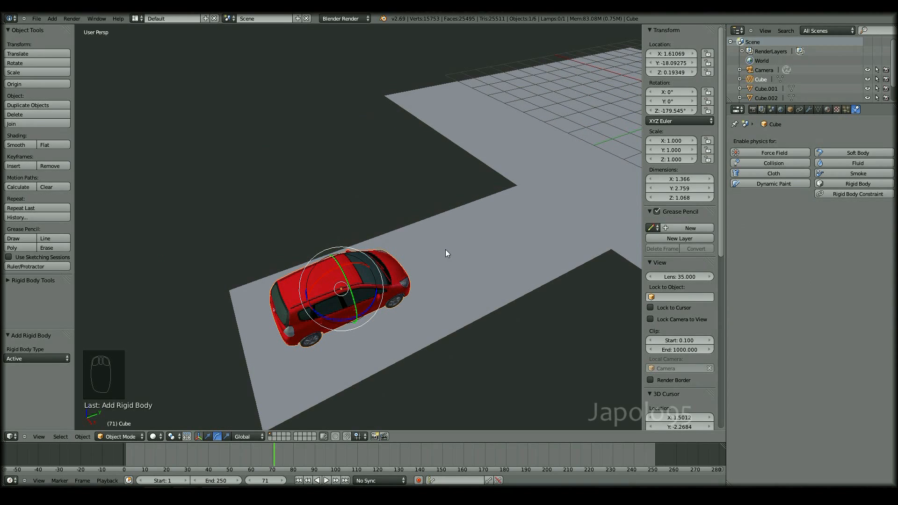
key("shift+s")
key("ctrl+s")
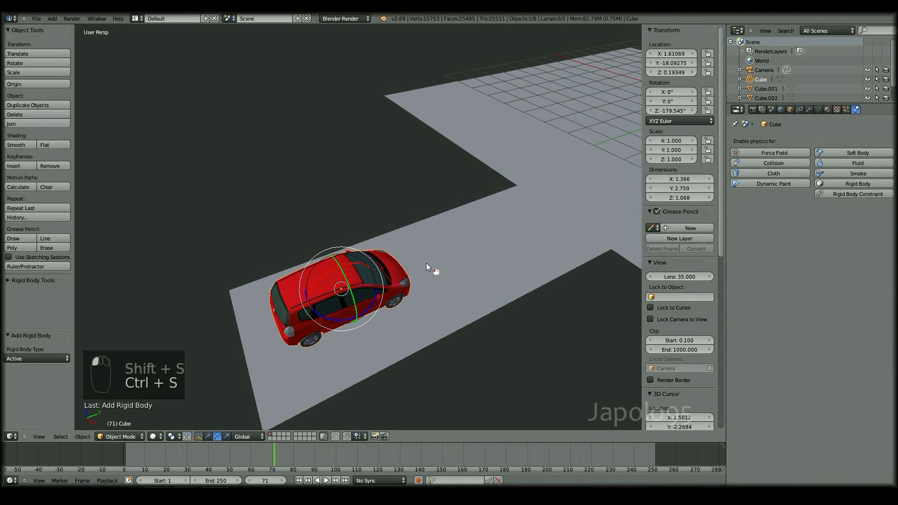
Step: Add a new mesh cube and move it about -18.68 units along Y behind the car
key("shift+a")
mouse_move(426, 263)
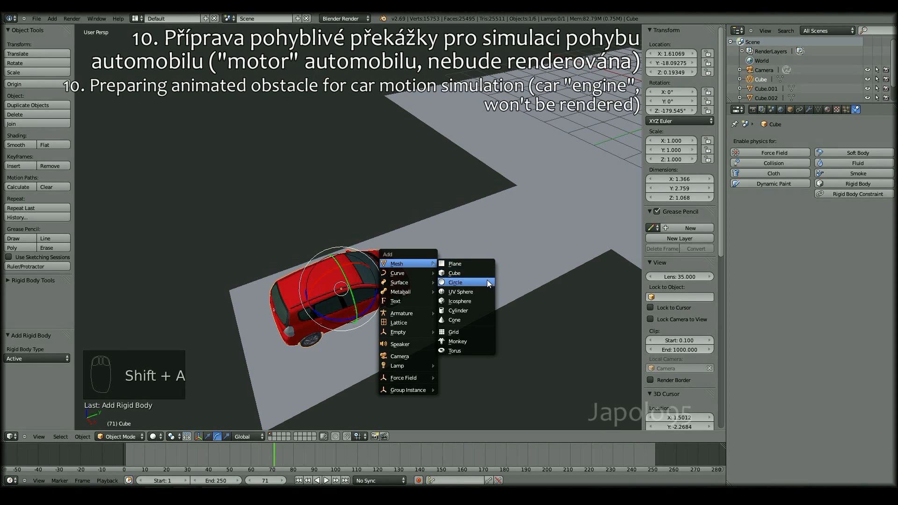
left_click(478, 273)
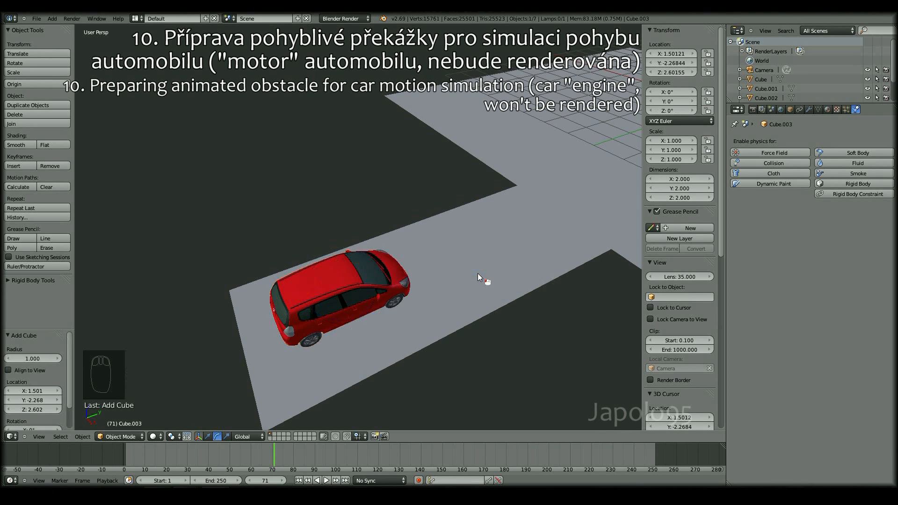
scroll(478, 273, "down", 8)
key("g")
key("y")
left_click(355, 265)
key("KP_Decimal")
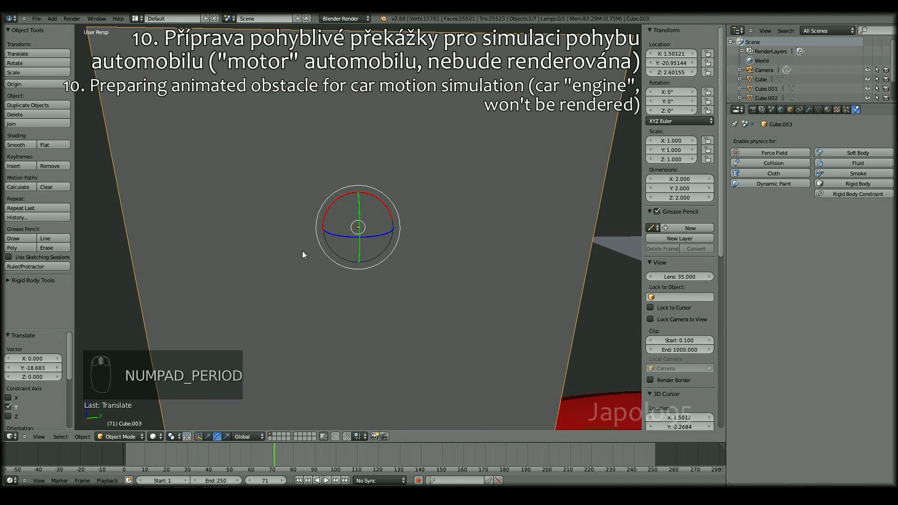
Step: Lower the new cube about 1.8 units along Z and scale it to about 0.066 along Y
scroll(302, 251, "down", 7)
middle_click_drag(425, 312, 408, 273)
key("g")
key("z")
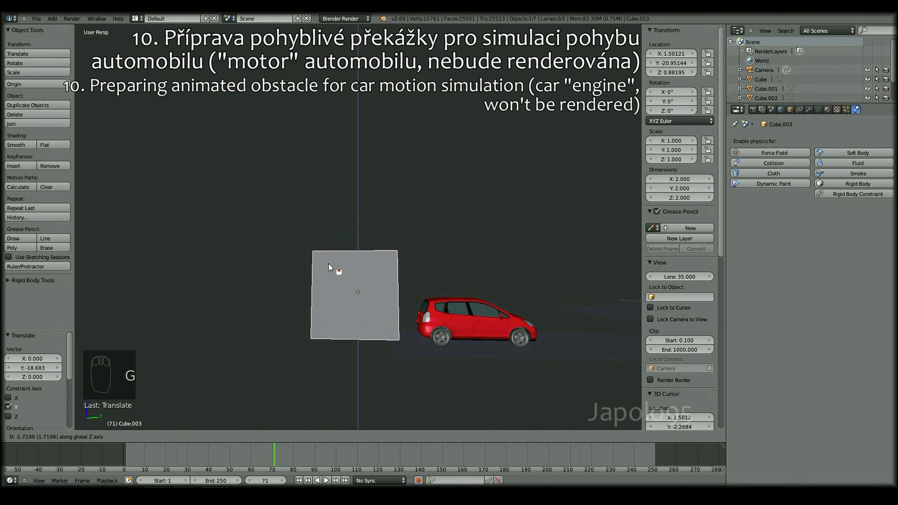
left_click(326, 264)
key("s")
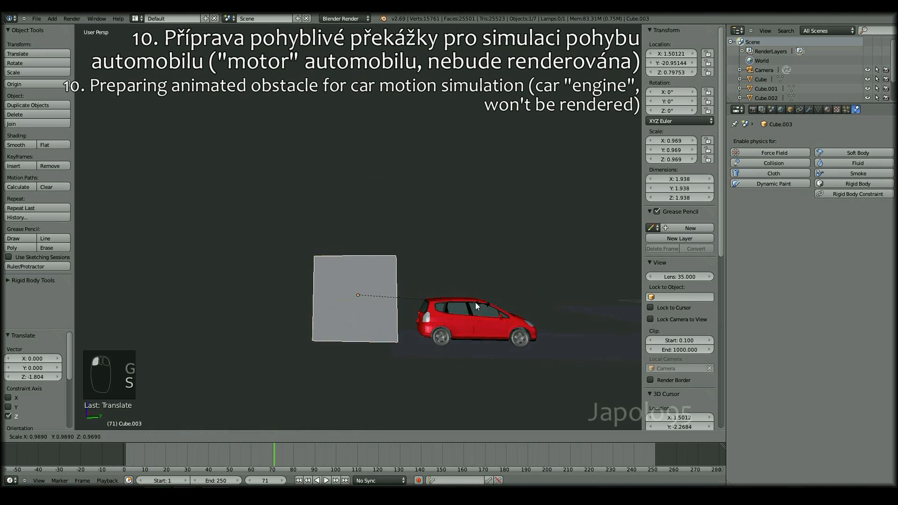
key("y")
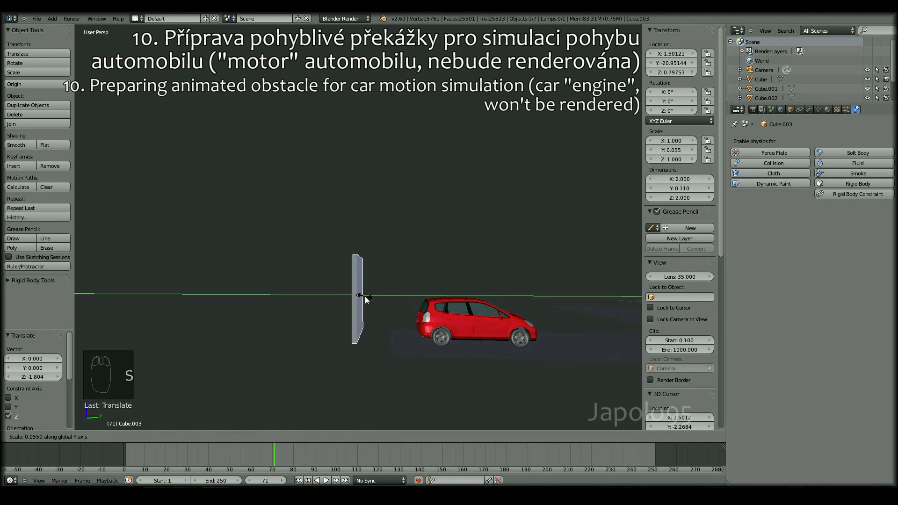
left_click(360, 299)
Step: Move the thin plate about 0.1 along X and 1.24 along Y to just behind the car, then scale it uniformly to about 0.8
middle_click_drag(360, 299, 269, 352)
key("KP_7")
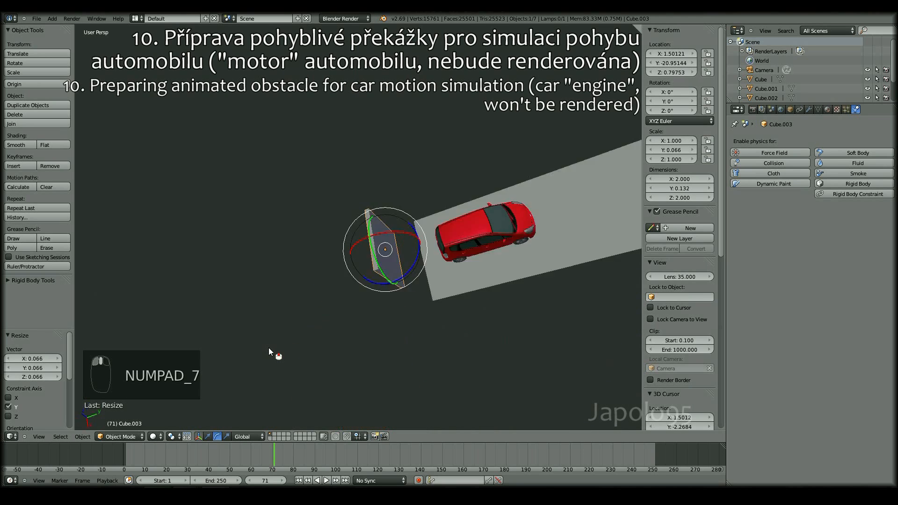
key("KP_5")
scroll(398, 209, "up", 3)
scroll(357, 271, "up", 6, "shift")
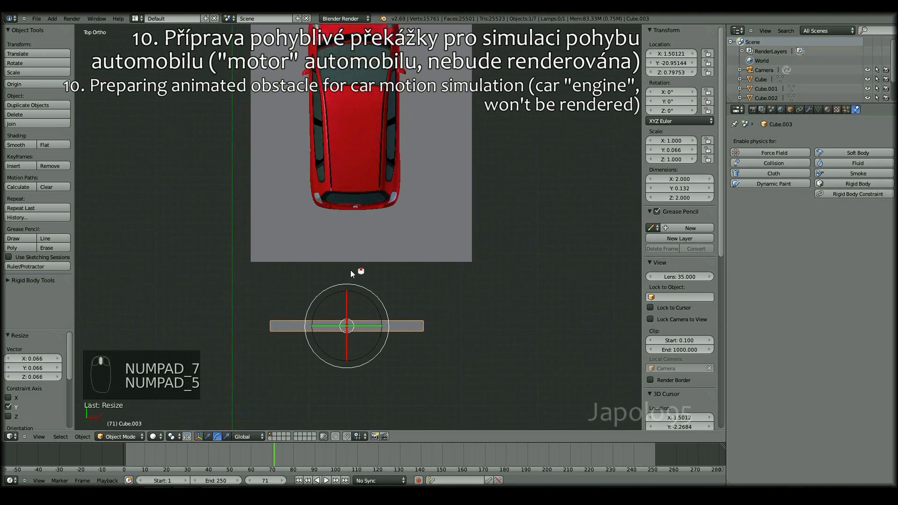
key("g")
left_click(355, 247)
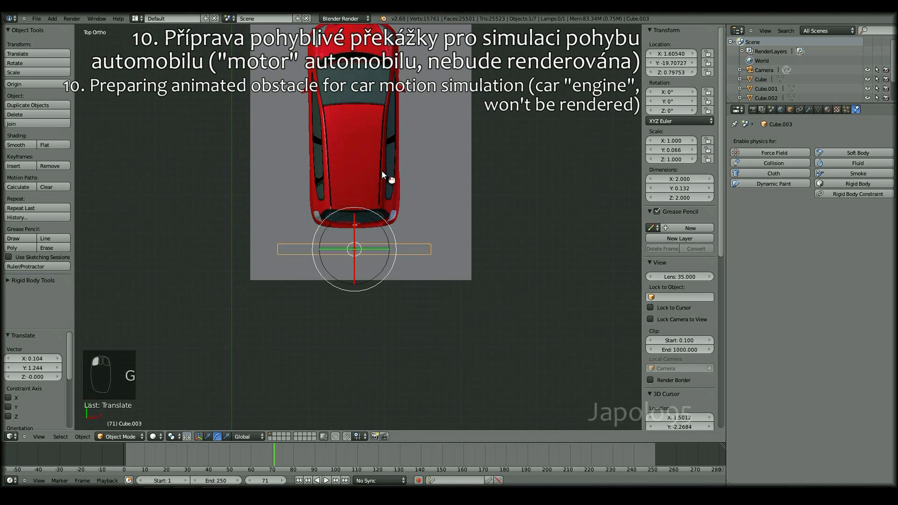
scroll(383, 262, "up", 4, "shift")
key("s")
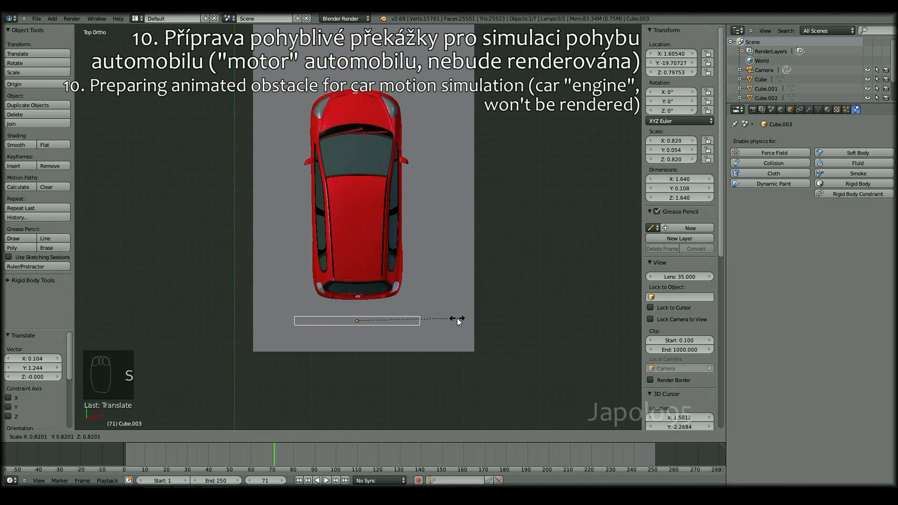
left_click(450, 318)
Step: Enter Edit Mode on the plate behind the car and add two evenly spaced vertical loop cuts
key("Tab")
middle_click_drag(356, 270, 261, 270)
key("ctrl+r")
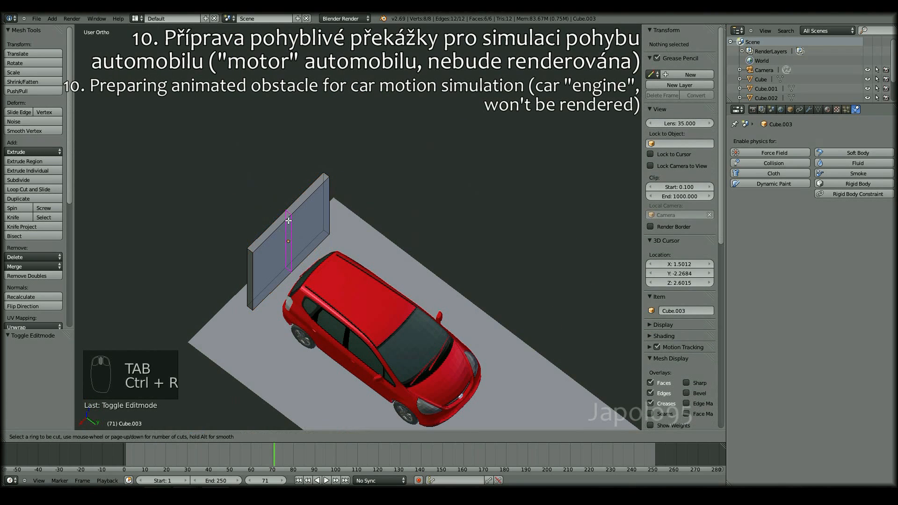
scroll(289, 220, "up", 1)
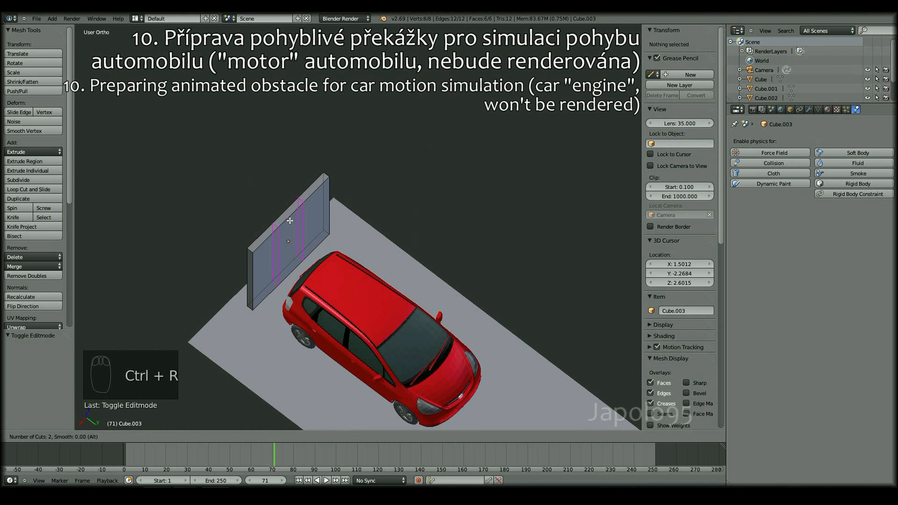
left_click(290, 220)
right_click(289, 220)
Step: Scale the two loop cuts to about 2.66 along X so they sit near the plate's side edges
middle_click_drag(290, 226, 327, 250)
key("s")
key("x")
left_click(293, 252)
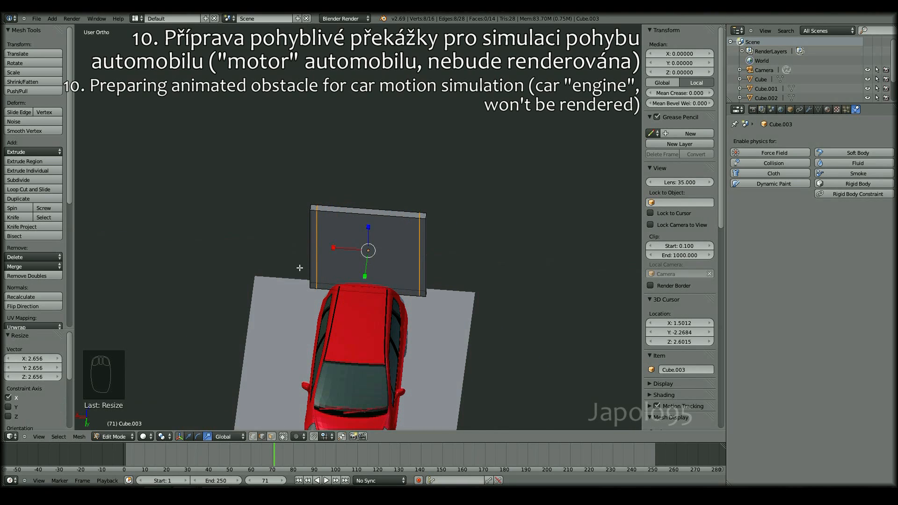
Step: Extrude the plate's two narrow side faces about 2.635 forward along Y to form walls on both sides of the car
middle_click_drag(299, 268, 296, 274)
left_click(271, 437)
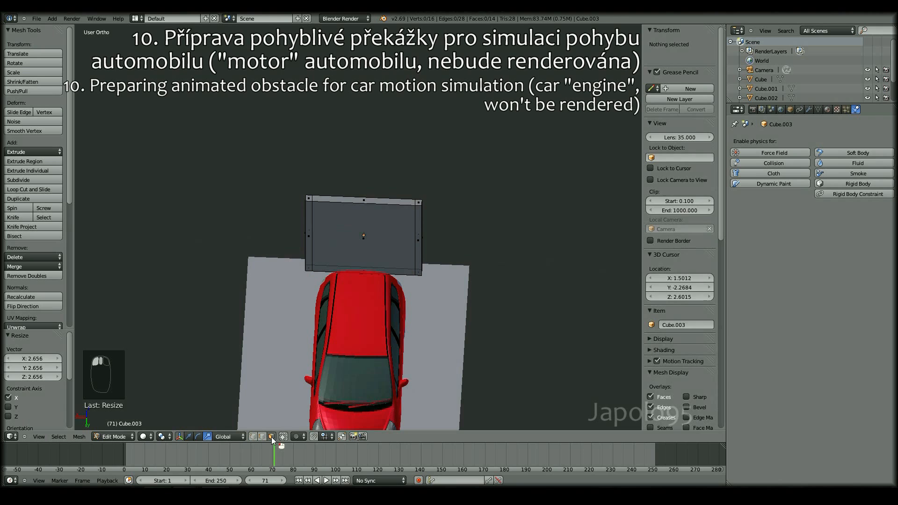
right_click(306, 241)
right_click(416, 242, "shift")
middle_click_drag(416, 243, 312, 289)
scroll(369, 289, "down", 2)
key("KP_7")
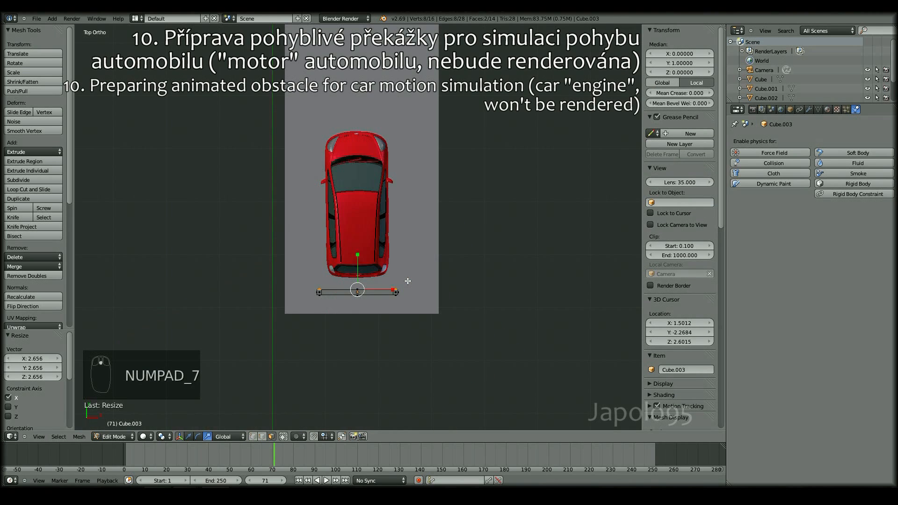
scroll(374, 281, "up", 4)
key("e")
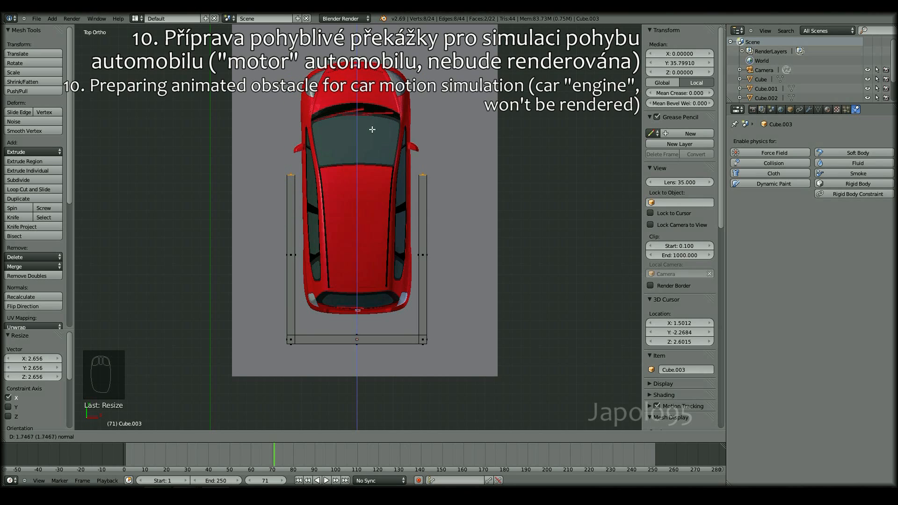
left_click(370, 48)
middle_click_drag(434, 235, 405, 245)
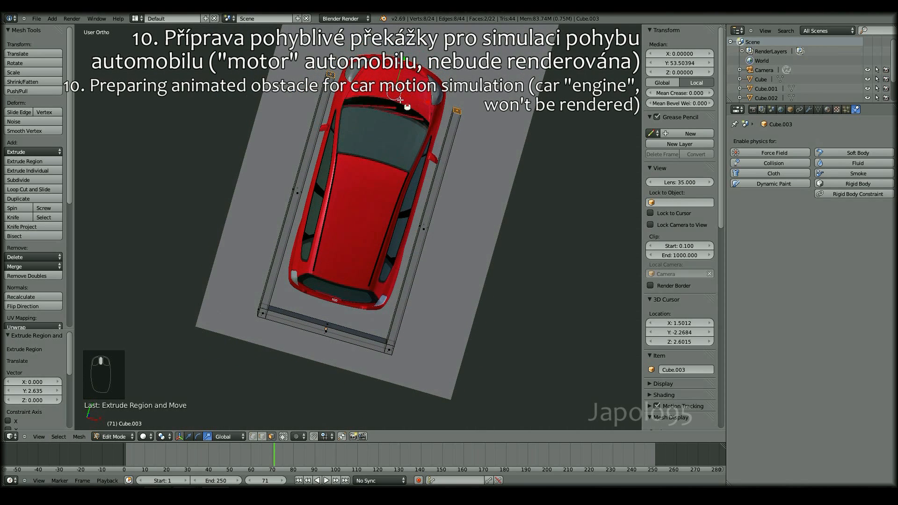
Step: Leave Edit Mode, scale the U-shaped pusher to about 1.088 along X and shift it about 0.036 forward along Y
left_click(427, 101)
middle_click_drag(459, 272, 459, 253)
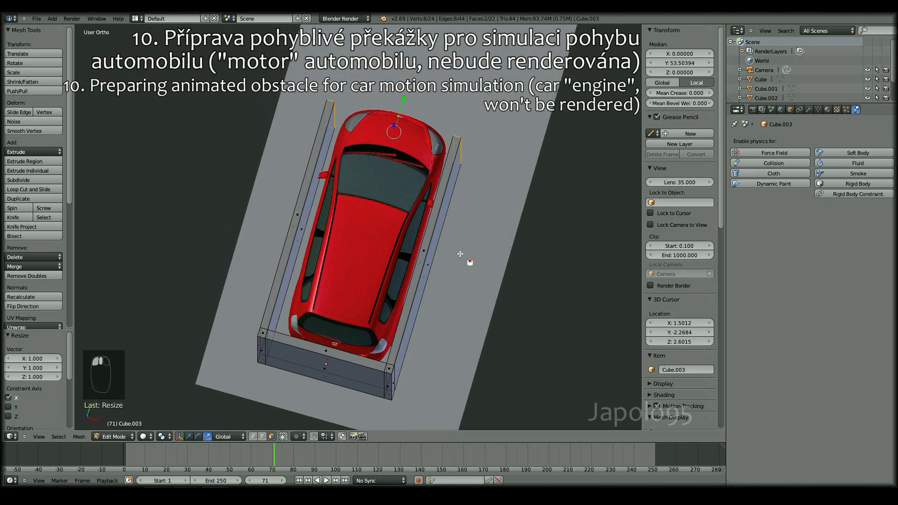
middle_click_drag(414, 289, 415, 294)
key("KP_7")
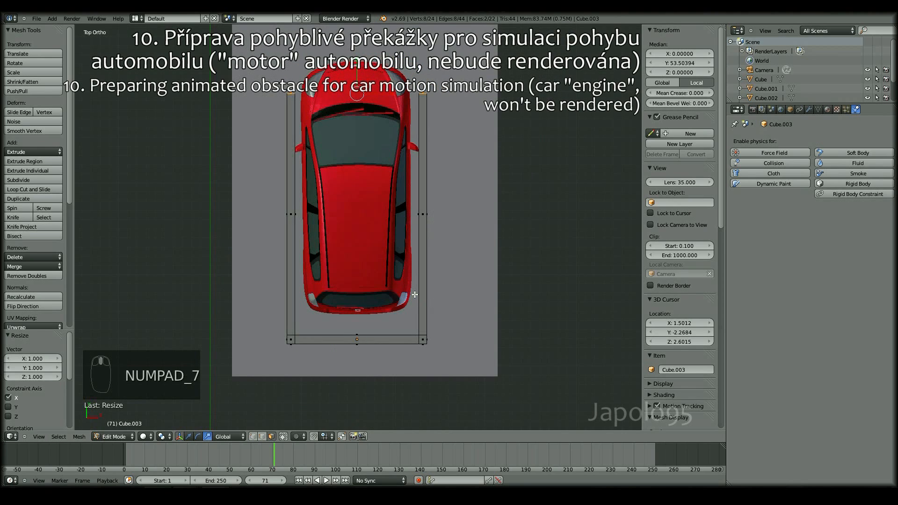
key("Tab")
left_click_drag(391, 344, 392, 337)
key("g")
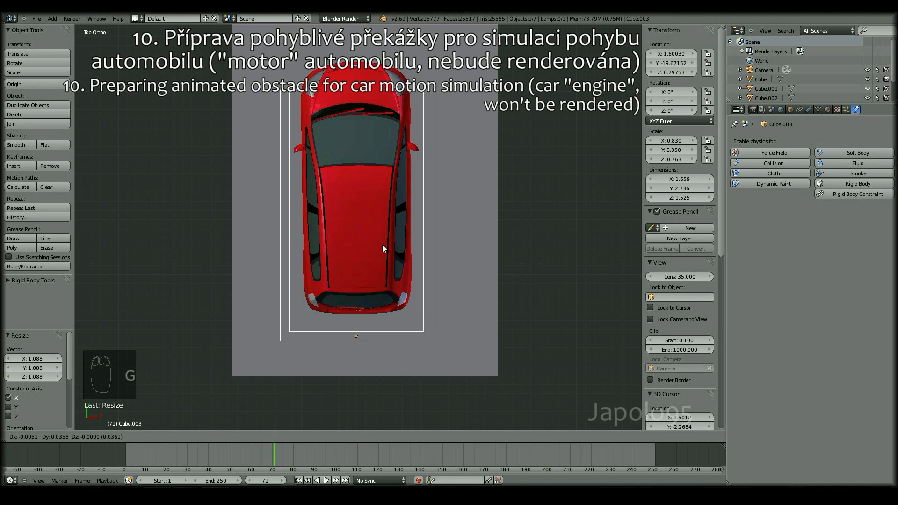
left_click(383, 245)
Step: Set the pusher's maximum draw type to Wire
middle_click_drag(411, 296, 348, 266)
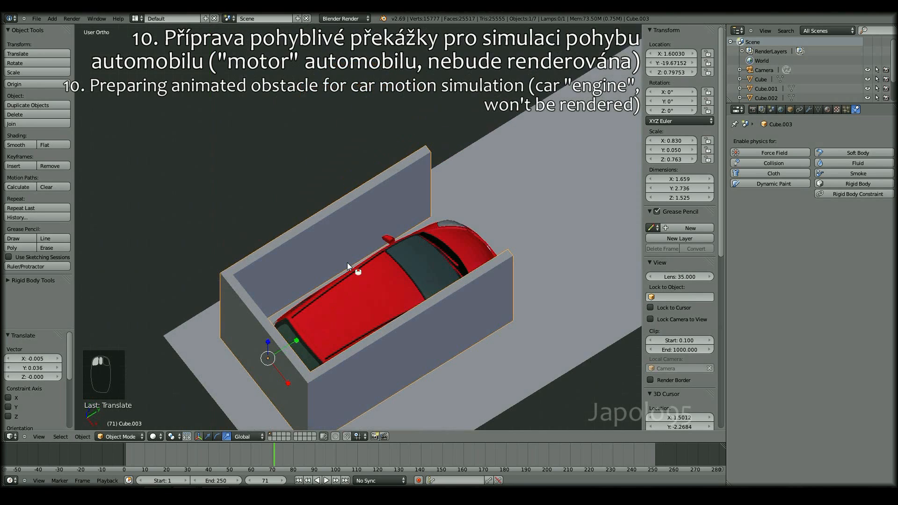
left_click(790, 109)
left_click(786, 398)
left_click(771, 376)
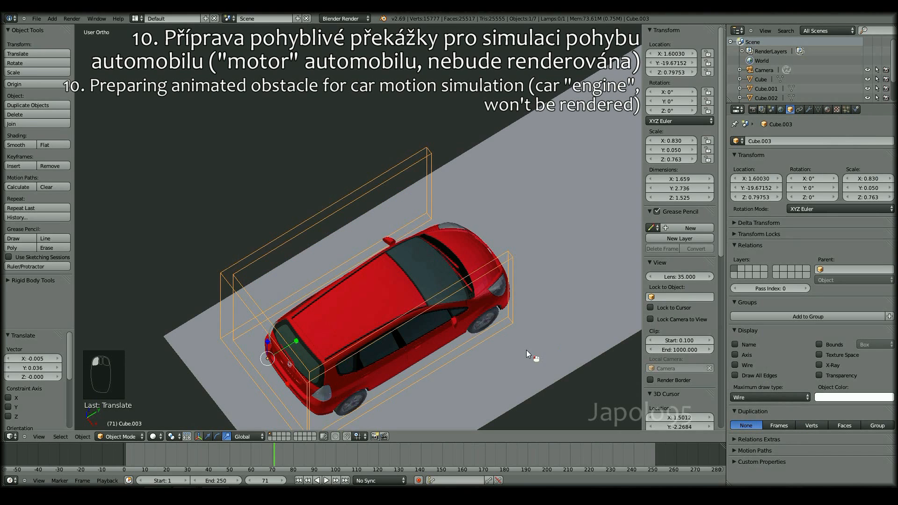
Step: Lower the wireframe pusher about 0.36 along Z in front view
mouse_move(388, 299)
middle_mouse_down()
mouse_move(441, 265)
mouse_move(374, 290)
middle_mouse_up()
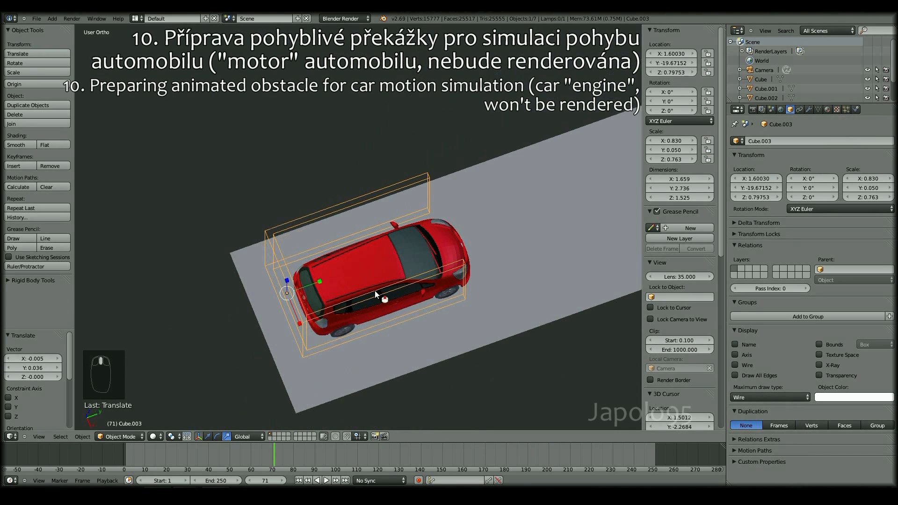
key("KP_5")
key("KP_1")
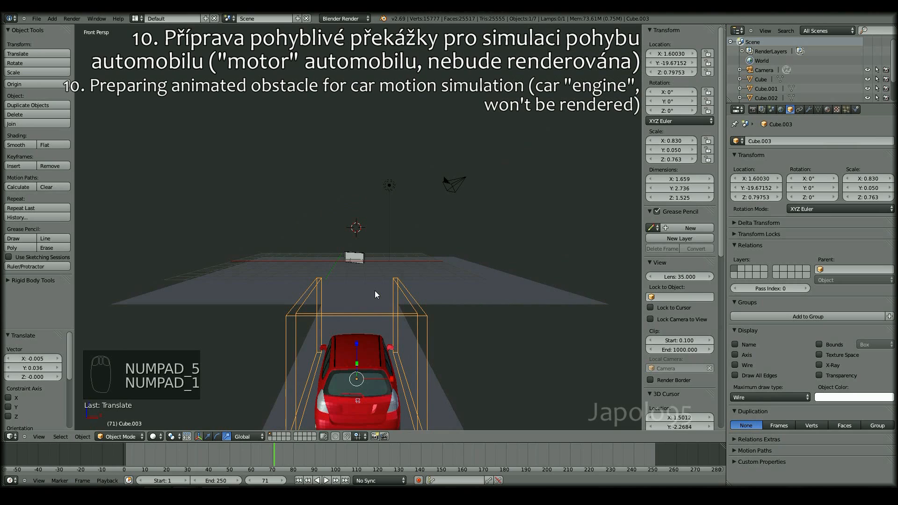
key("KP_5")
key("g")
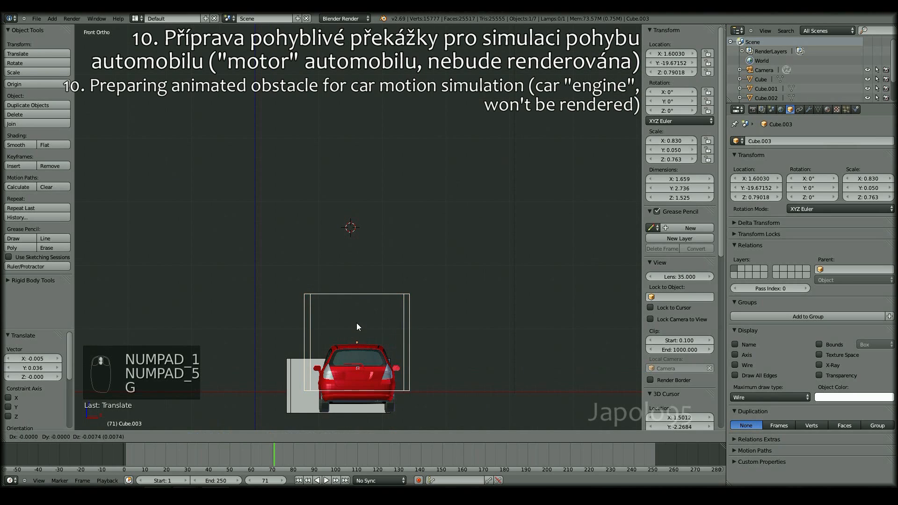
key("z")
left_click(358, 341)
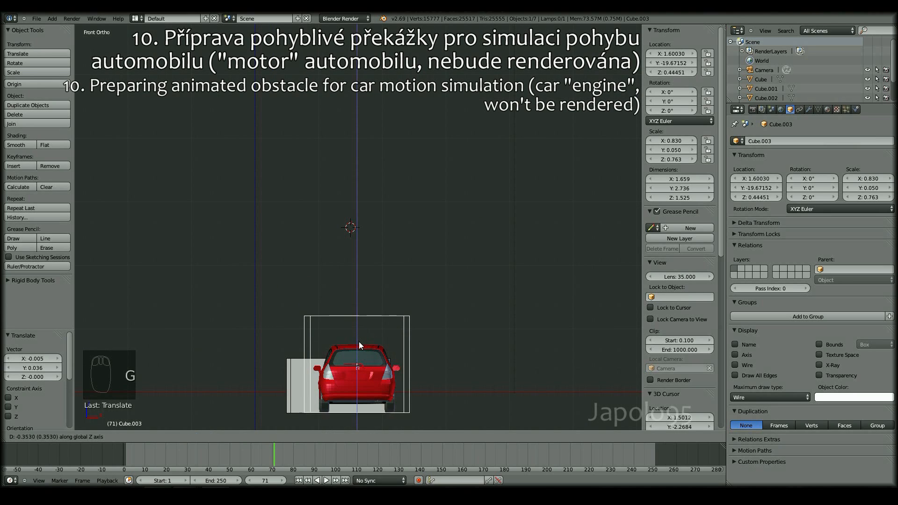
middle_click_drag(358, 342, 386, 307)
key("KP_5")
Step: Add a rigid body to the pusher, set its type to Passive and enable Animated
left_click(856, 110)
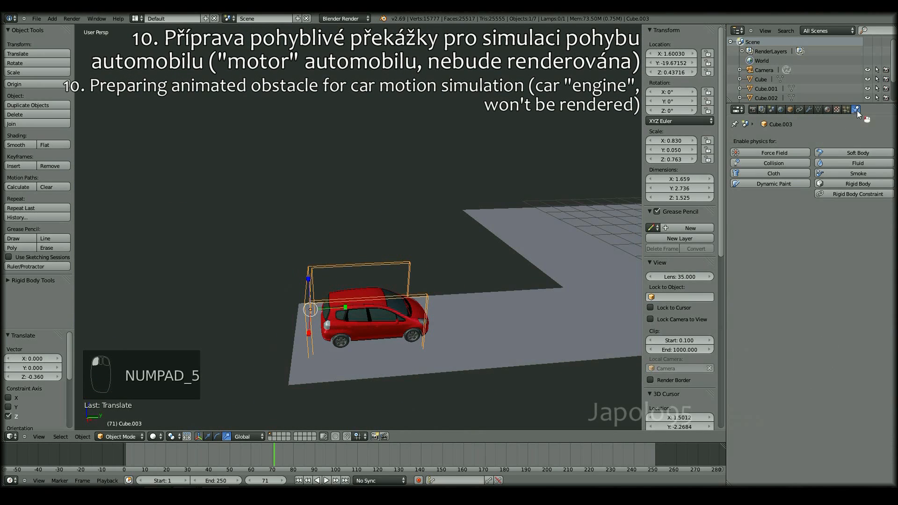
left_click(868, 181)
left_click(835, 221)
left_click(824, 206)
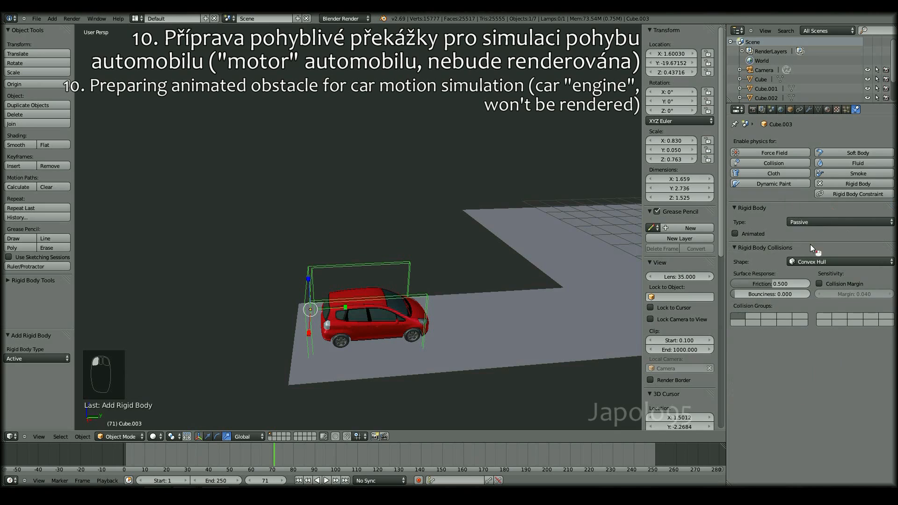
left_click(747, 236)
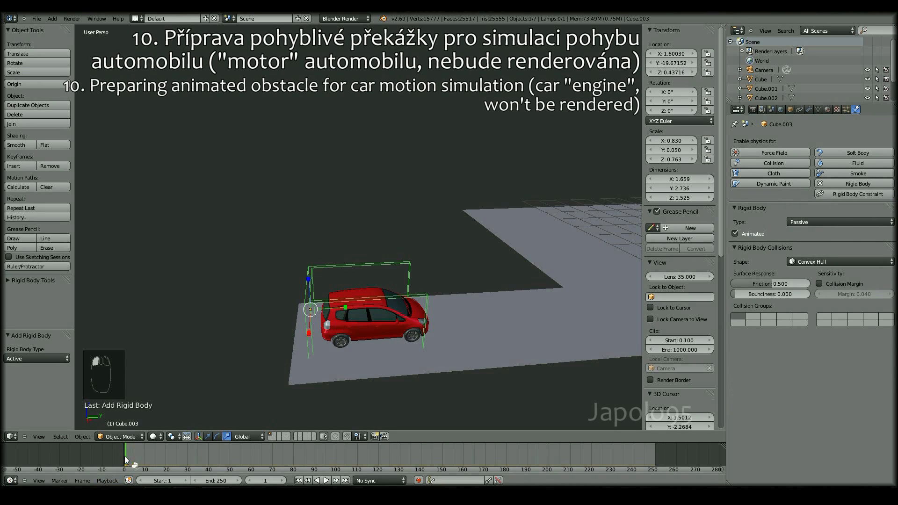
Step: Insert a LocRotScale keyframe for the pusher at frame 1
key("i")
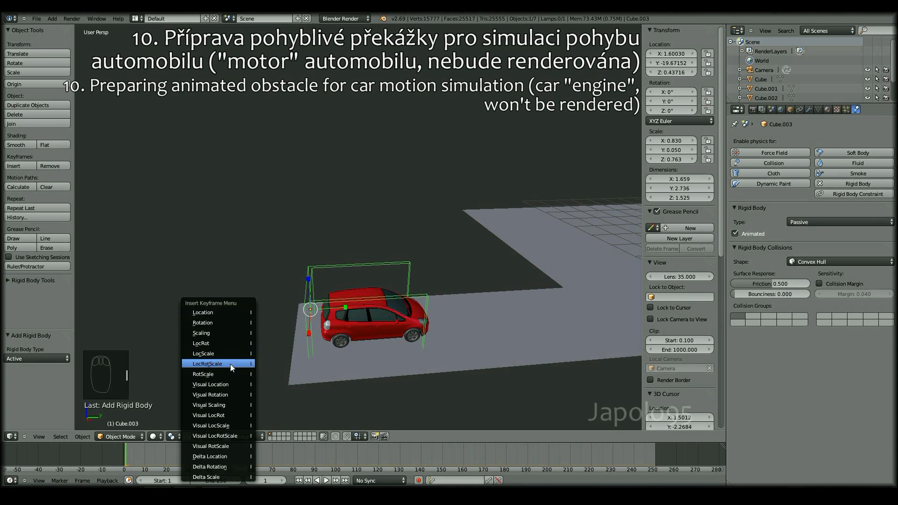
left_click(230, 364)
middle_click_drag(296, 296, 304, 279)
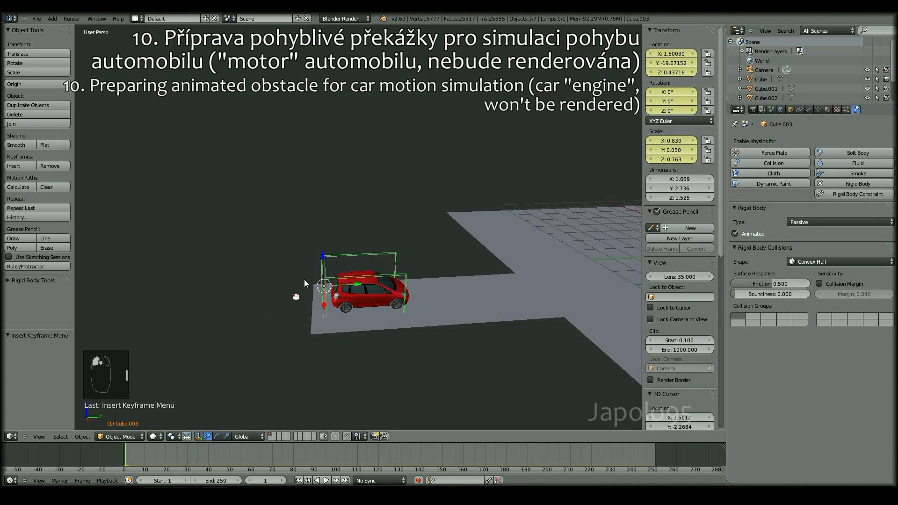
Step: At frame 23, move the pusher about 15.44 along Y towards the obstacle walls and insert a LocRotScale keyframe
scroll(305, 279, "down", 2)
middle_click_drag(366, 271, 188, 286, "shift")
middle_click_drag(319, 284, 280, 307)
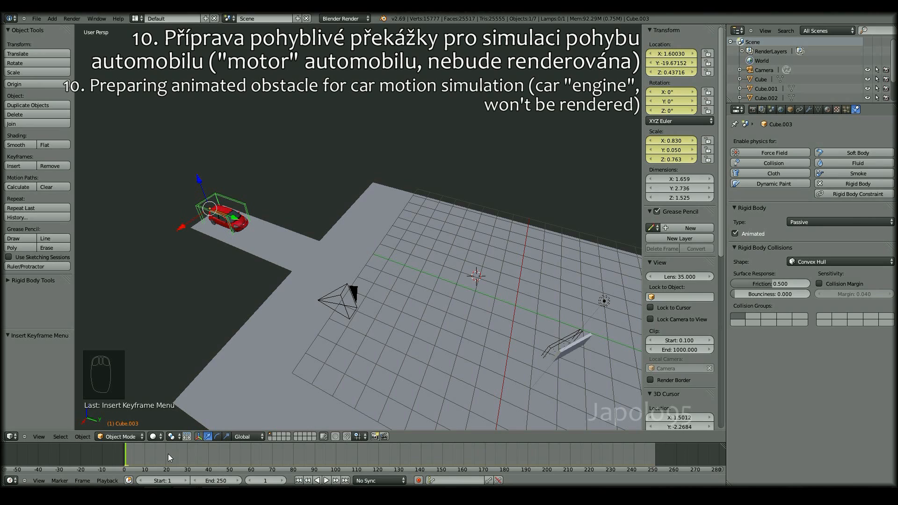
left_click_drag(163, 455, 166, 456)
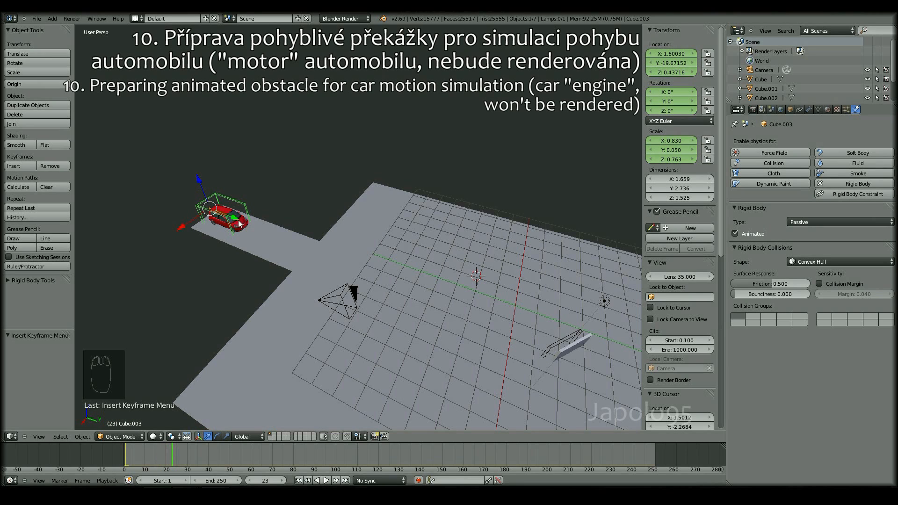
left_click_drag(235, 222, 451, 301)
key("i")
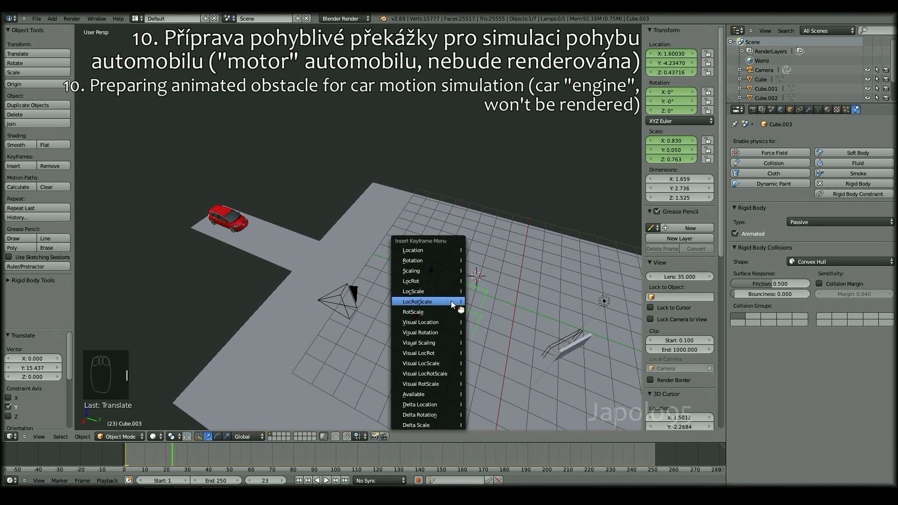
left_click(456, 302)
Step: Play the animation from frame 0 to check the pusher's motion, and return to the start
left_click_drag(170, 472, 115, 453)
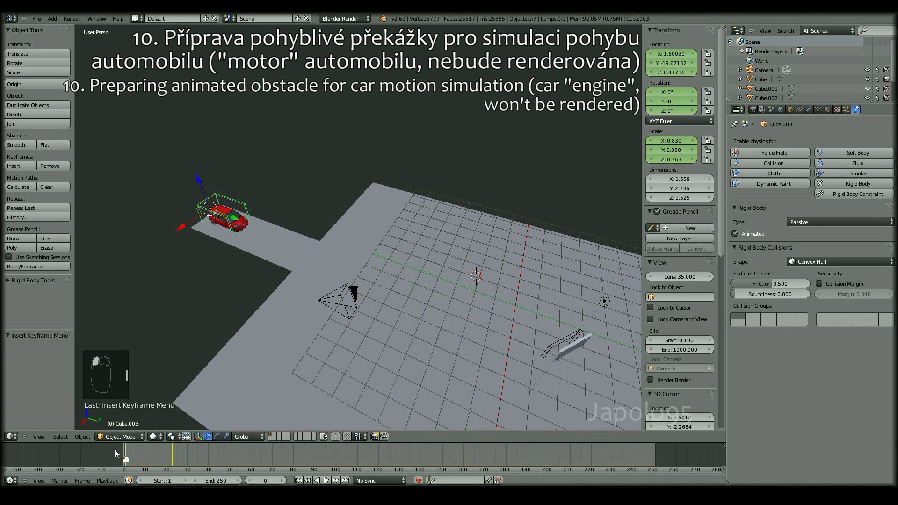
left_click(326, 480)
left_click_drag(167, 458, 119, 452)
Step: Select the car body and add an Active rigid body to it
scroll(248, 327, "up", 2)
middle_click_drag(249, 327, 269, 130, "shift")
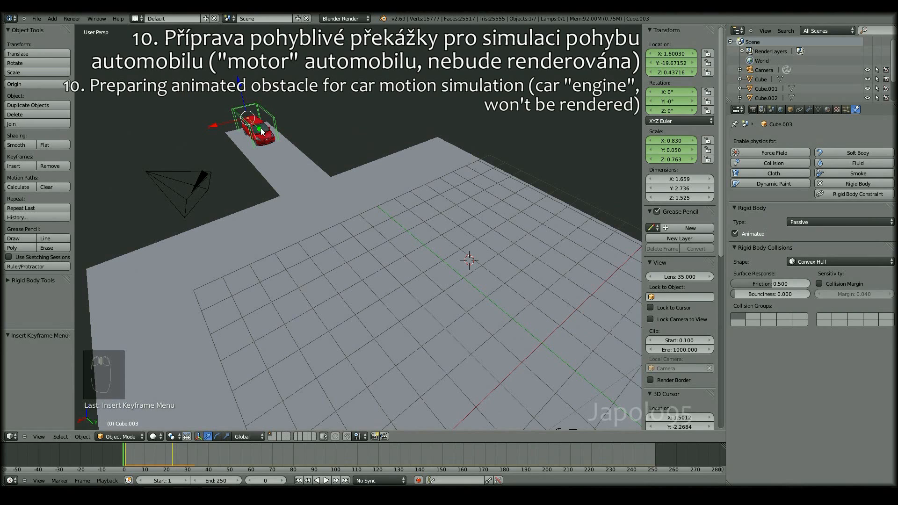
right_click(260, 128)
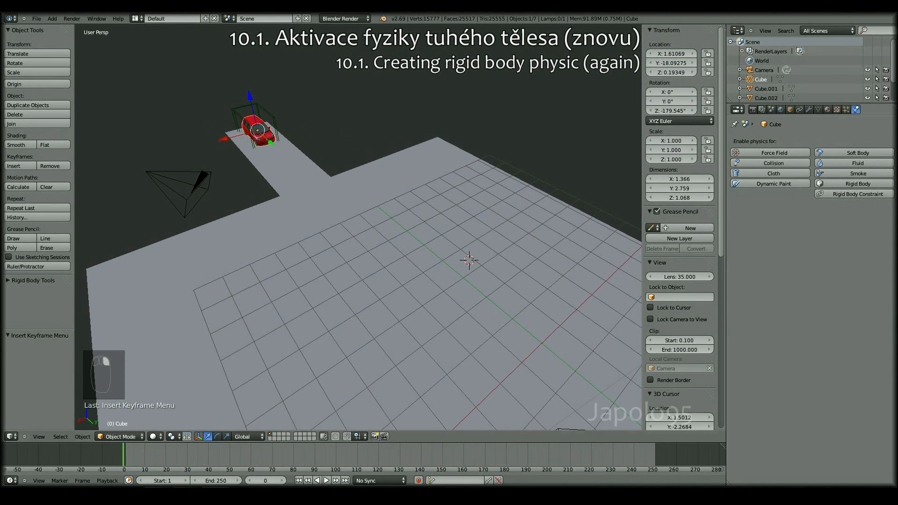
left_click(821, 186)
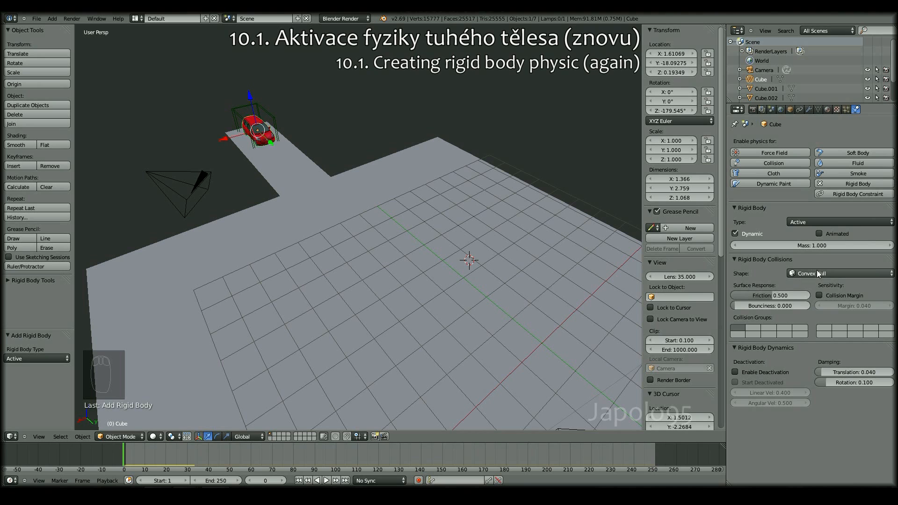
middle_click_drag(442, 249, 515, 304)
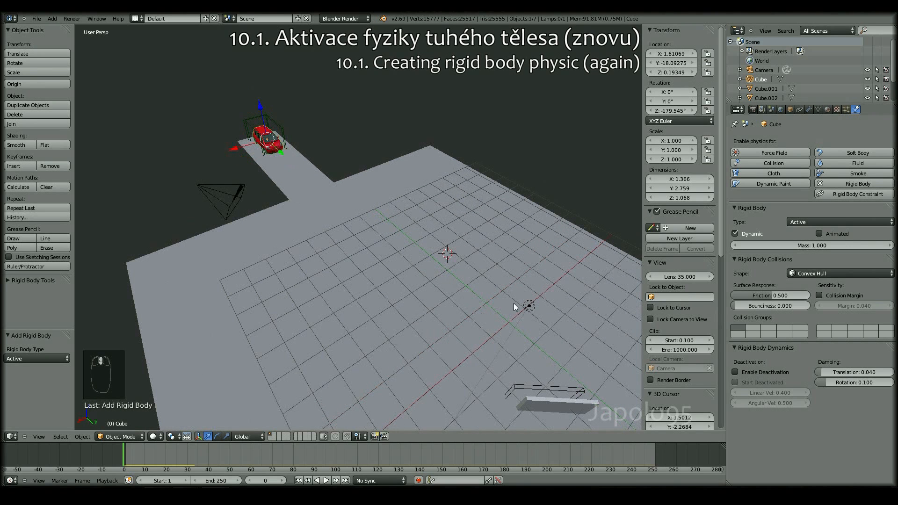
middle_click_drag(567, 317, 475, 278)
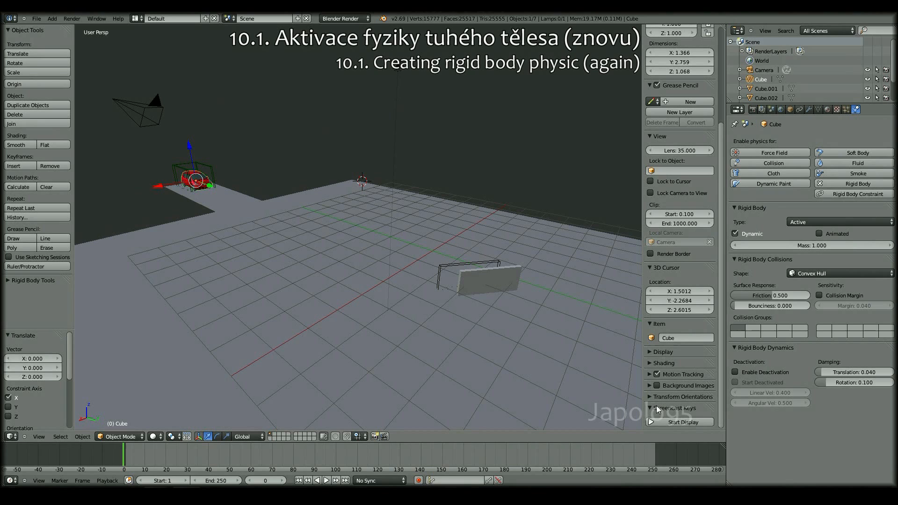
left_click(673, 422)
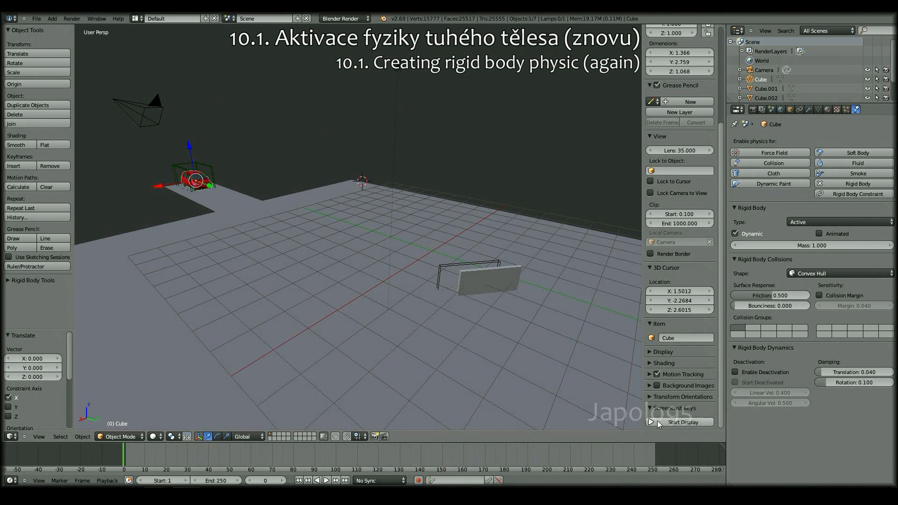
scroll(699, 367, "up", 3)
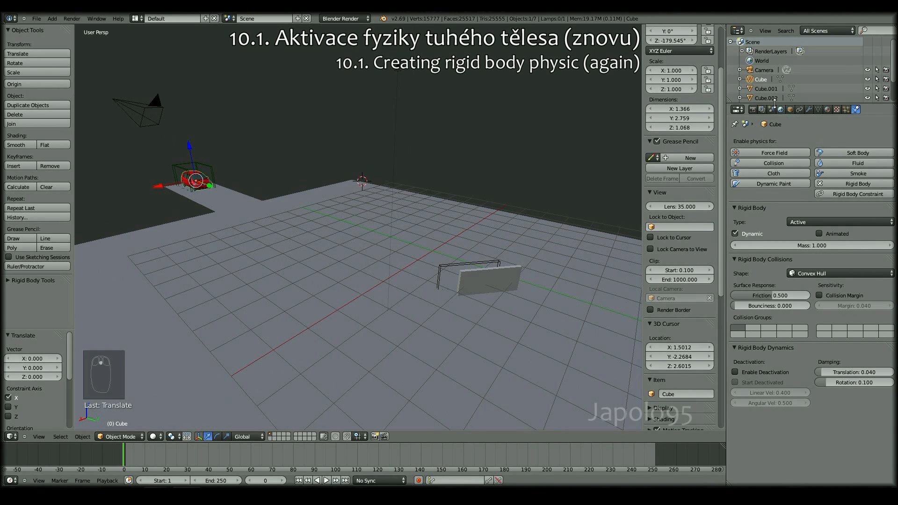
Step: Set the scene's rigid body cache end to frame 150 and bake the simulation
left_click(771, 108)
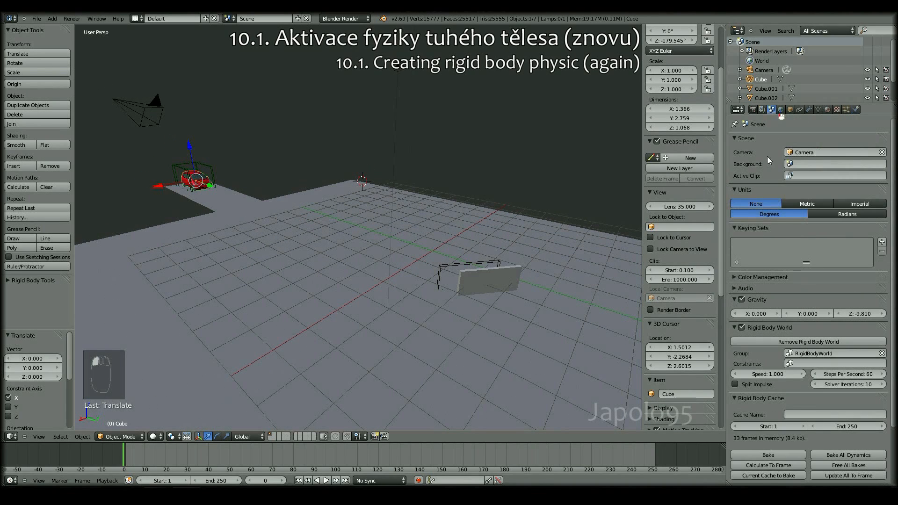
left_click(860, 427)
type("150")
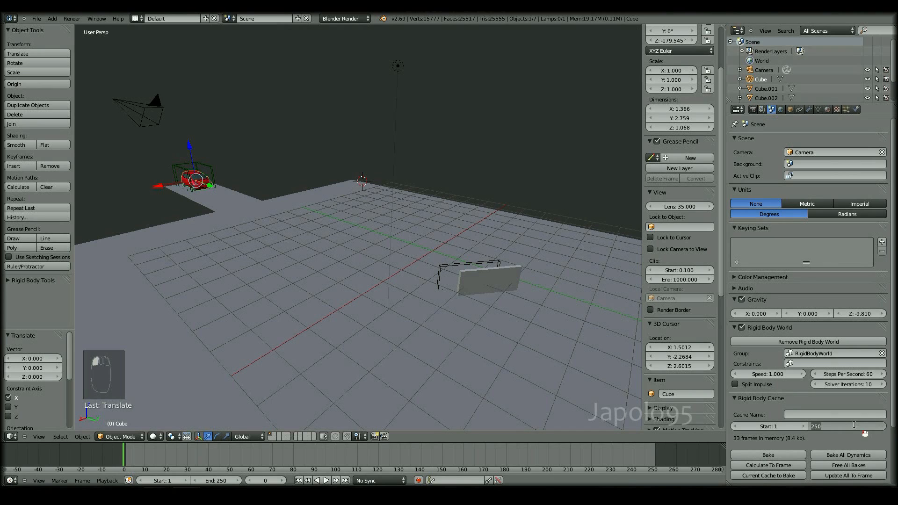
key("Return")
left_click(759, 457)
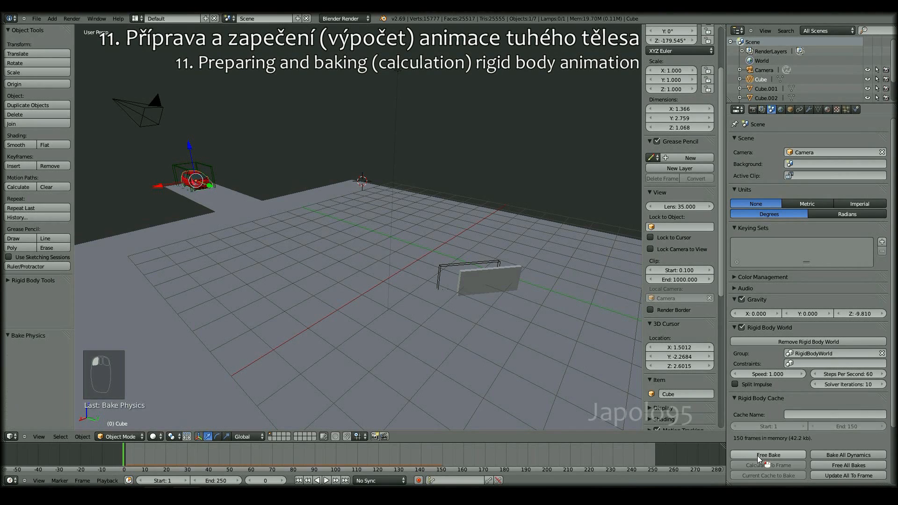
Step: Check the start of the baked animation and free the rigid body bake
mouse_move(130, 460)
left_mouse_down()
mouse_move(227, 460)
mouse_move(124, 460)
left_mouse_up()
left_click(768, 455)
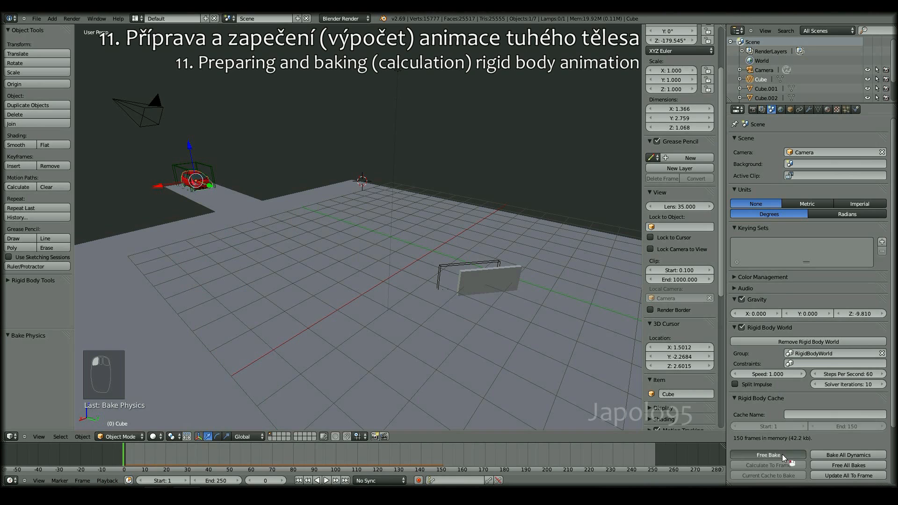
Step: Set the wireframe pusher's rigid body collision shape to Mesh and bake the simulation again
right_click(208, 180)
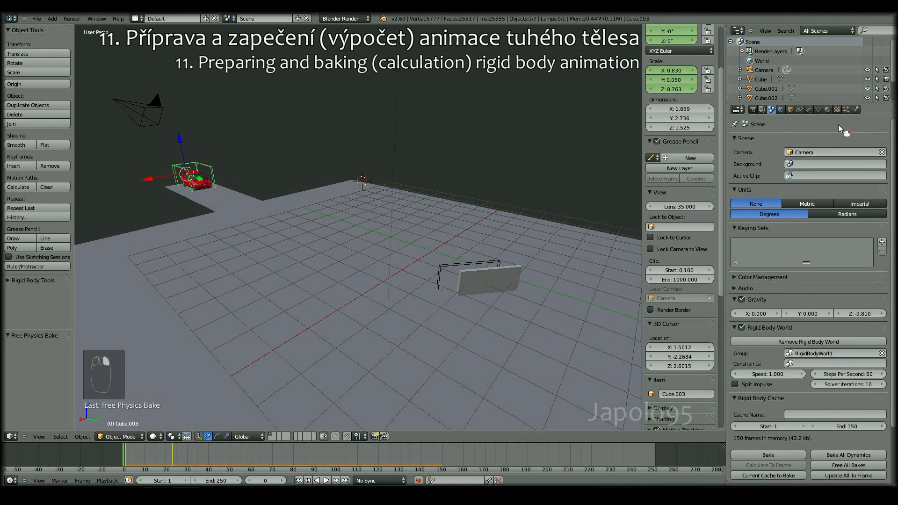
left_click(856, 110)
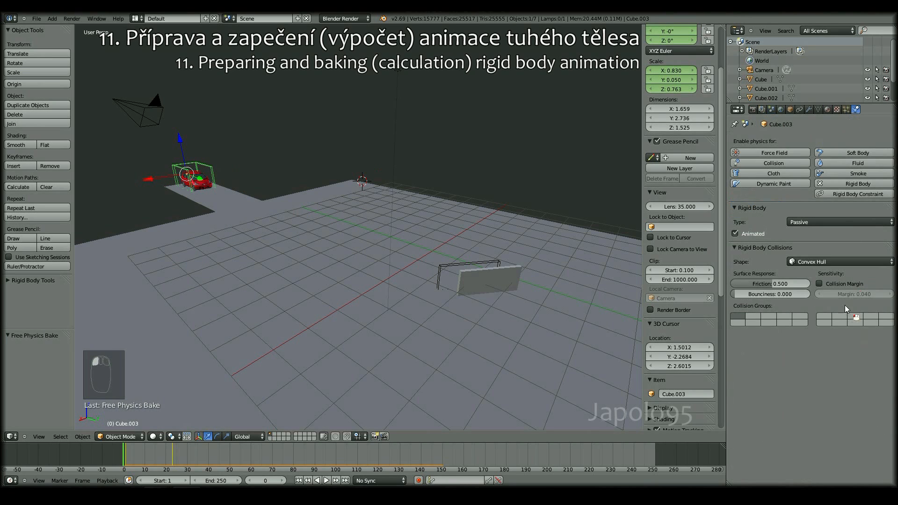
left_click(832, 265)
left_click(802, 195)
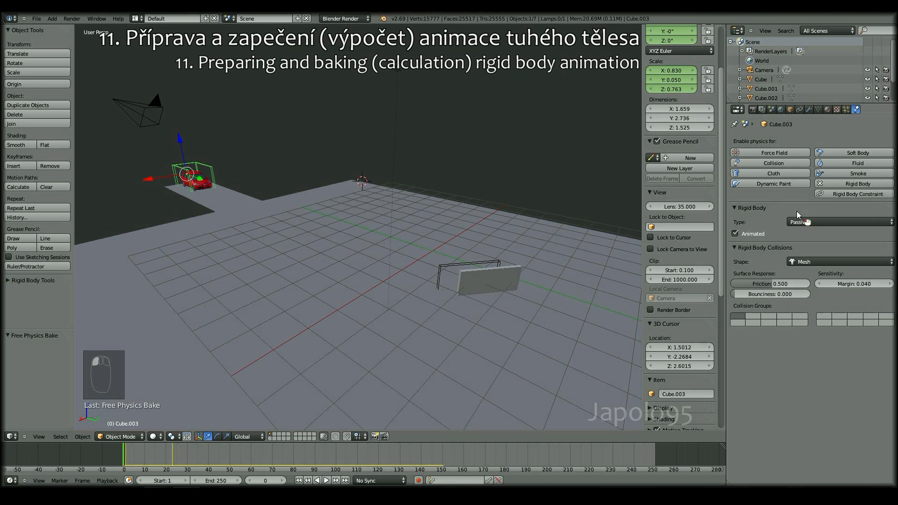
left_click(771, 110)
left_click(768, 455)
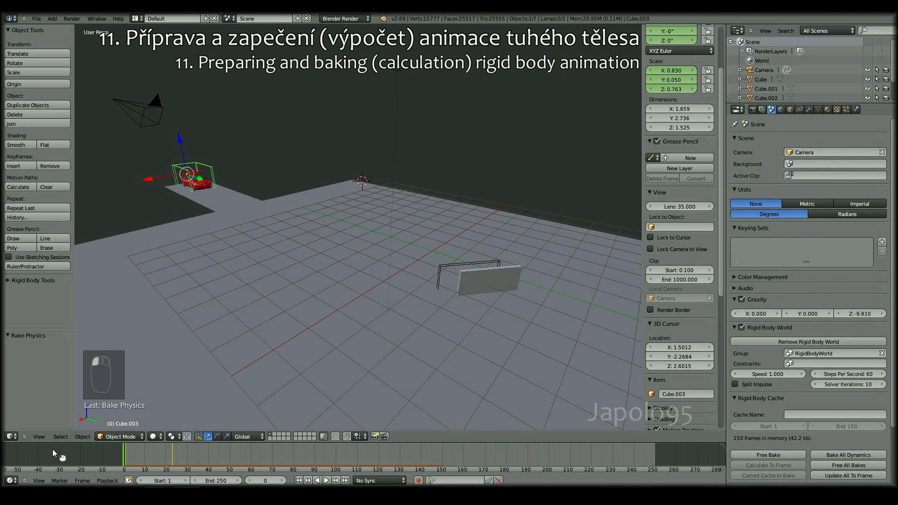
Step: Scrub and play the baked animation from the start to examine how the pusher drives the car towards the obstacle walls
left_click_drag(125, 461, 233, 444)
left_click_drag(295, 459, 124, 453)
left_click(327, 481)
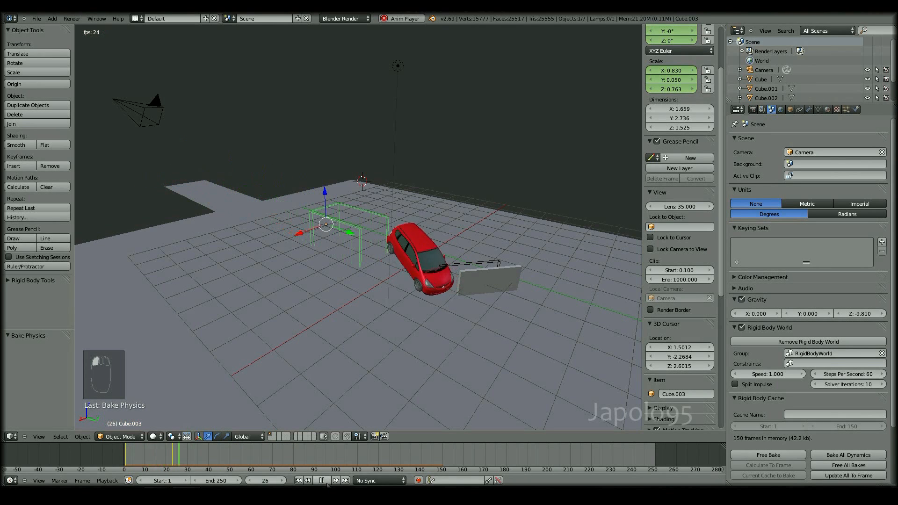
left_click(323, 481)
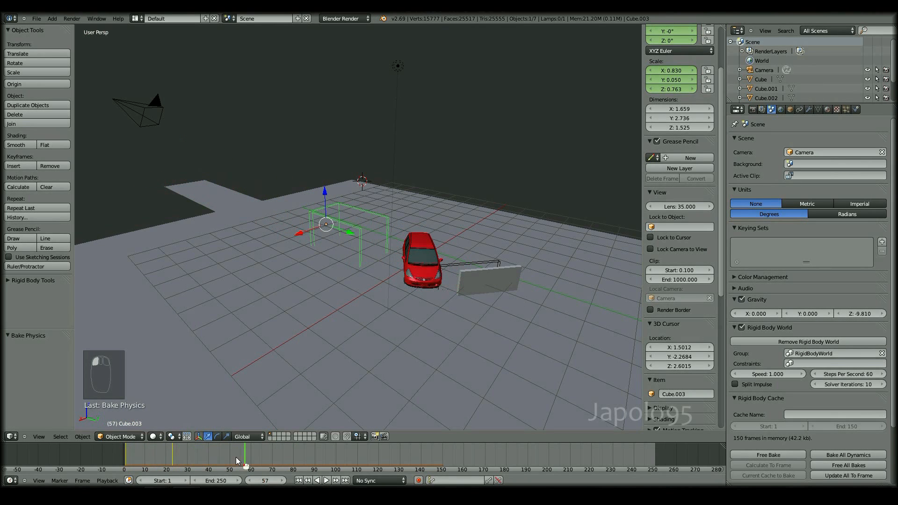
left_click_drag(237, 461, 122, 464)
left_click(327, 482)
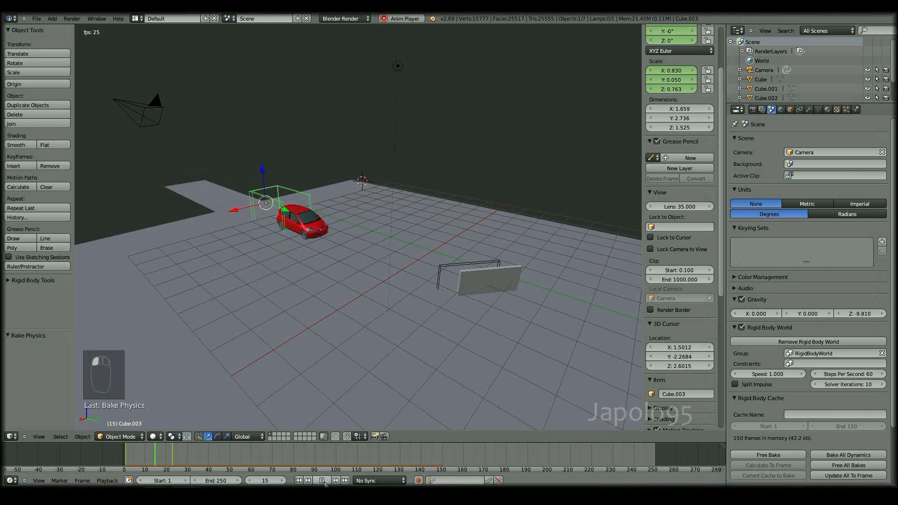
left_click(324, 481)
scroll(406, 357, "up", 2)
middle_click_drag(410, 350, 374, 316)
mouse_move(183, 455)
left_mouse_down()
mouse_move(162, 454)
mouse_move(213, 458)
mouse_move(149, 452)
left_mouse_up()
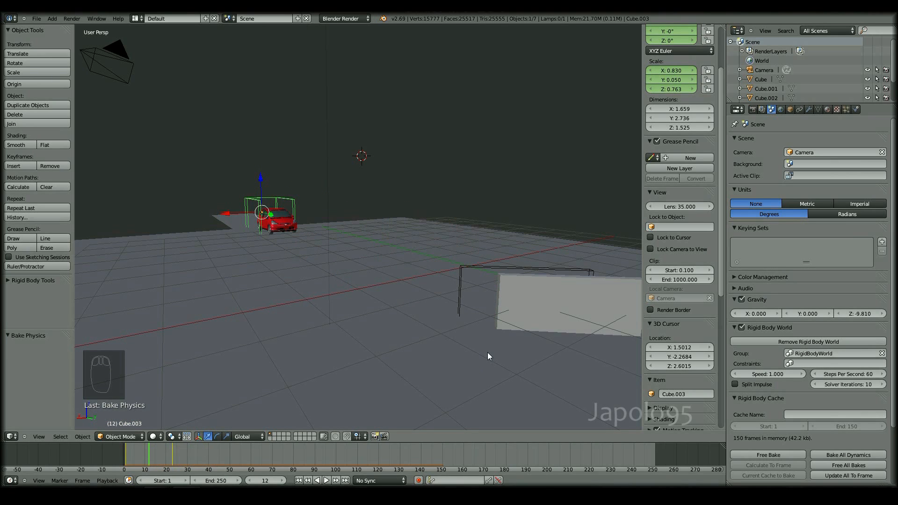
Step: Free the rigid body bake, shift both obstacle walls slightly along the X axis and rebake the simulation
left_click(787, 457)
right_click(506, 288)
right_click(459, 284, "shift")
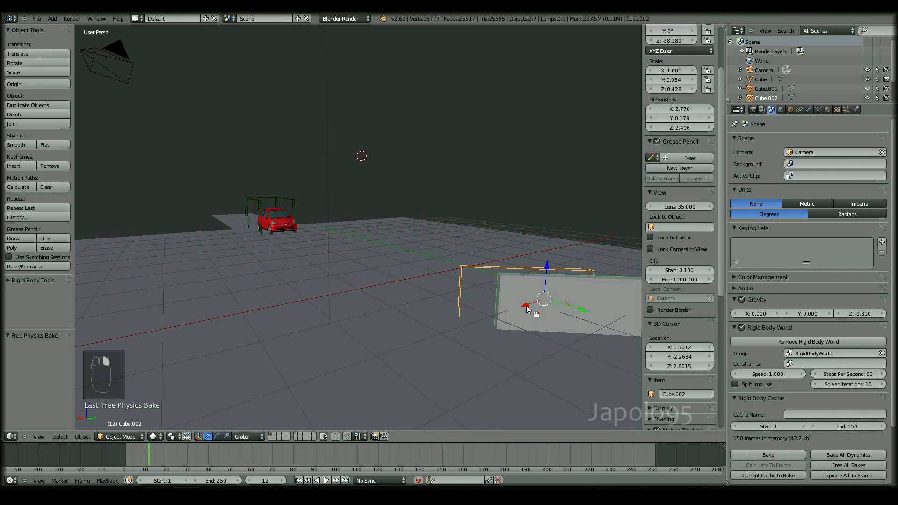
left_click_drag(526, 305, 512, 309)
left_click(753, 456)
Step: Scrub and play the new bake to check the car's collision with the moved wall from another angle
left_click(167, 456)
left_click_drag(167, 456, 187, 456)
middle_click_drag(275, 329, 348, 319)
left_click_drag(210, 462, 333, 461)
scroll(330, 393, "down", 4)
left_click_drag(434, 459, 150, 461)
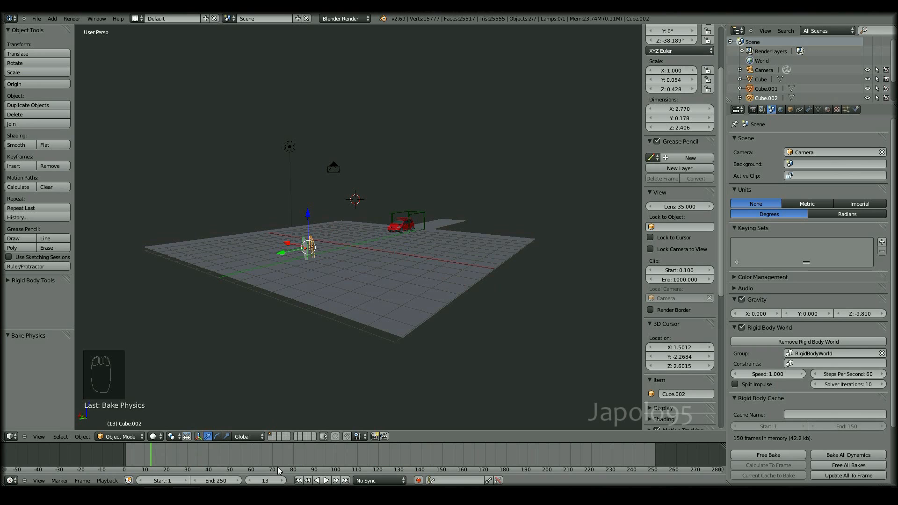
left_click(327, 481)
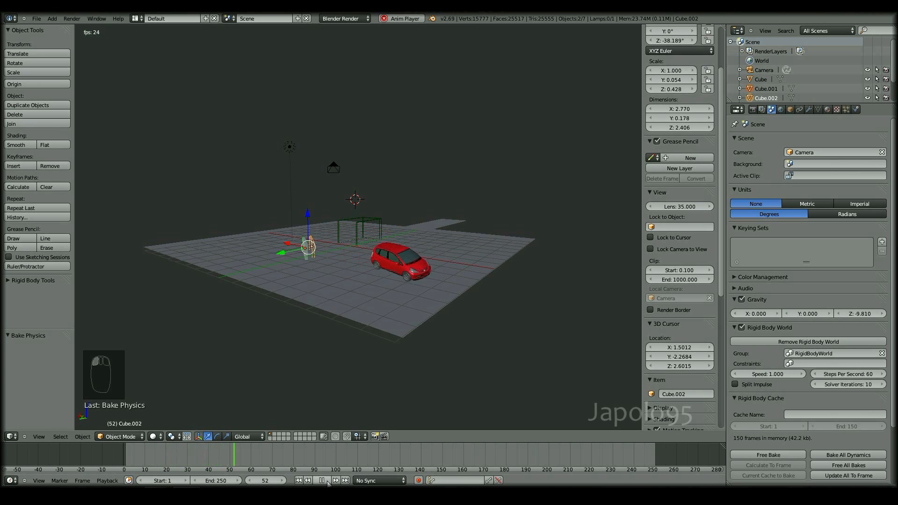
left_click(327, 482)
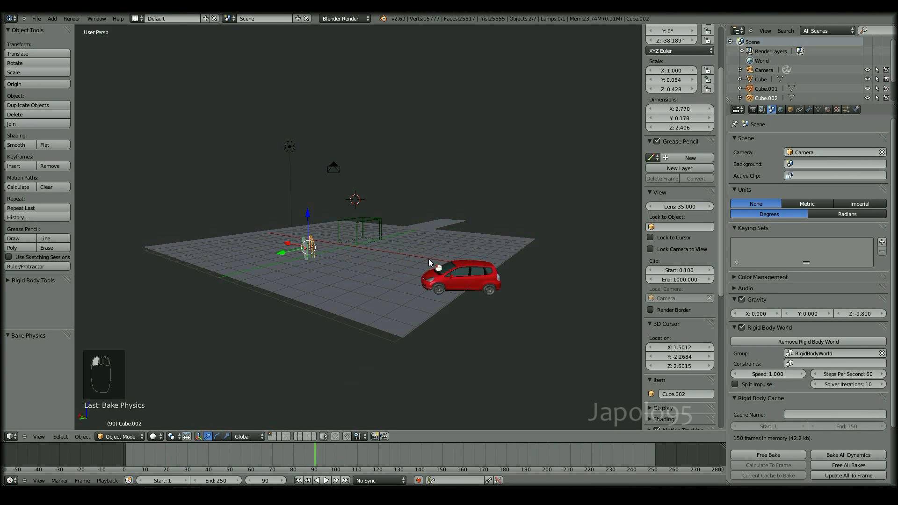
Step: Bake the car's rigid body motion to keyframes from frame 1 to 150 and return to frame 12
right_click(440, 281)
key("space")
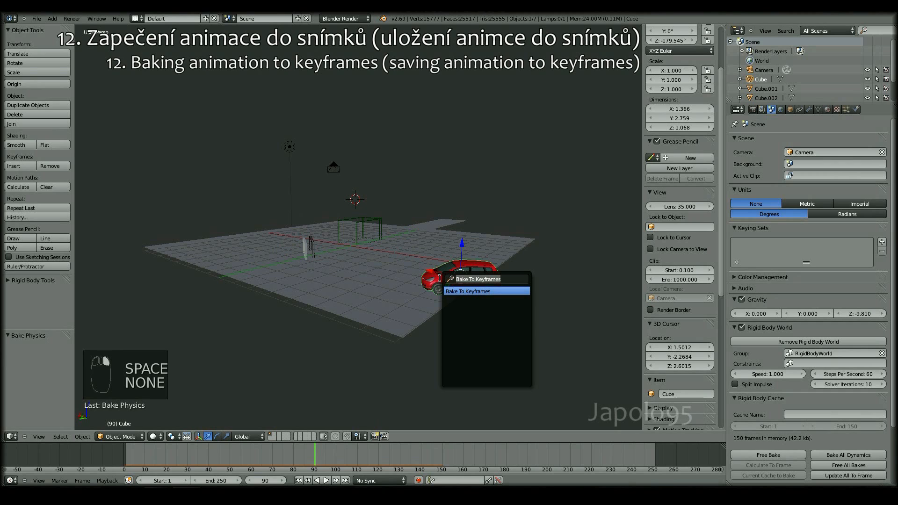
left_click(454, 292)
left_click(494, 316)
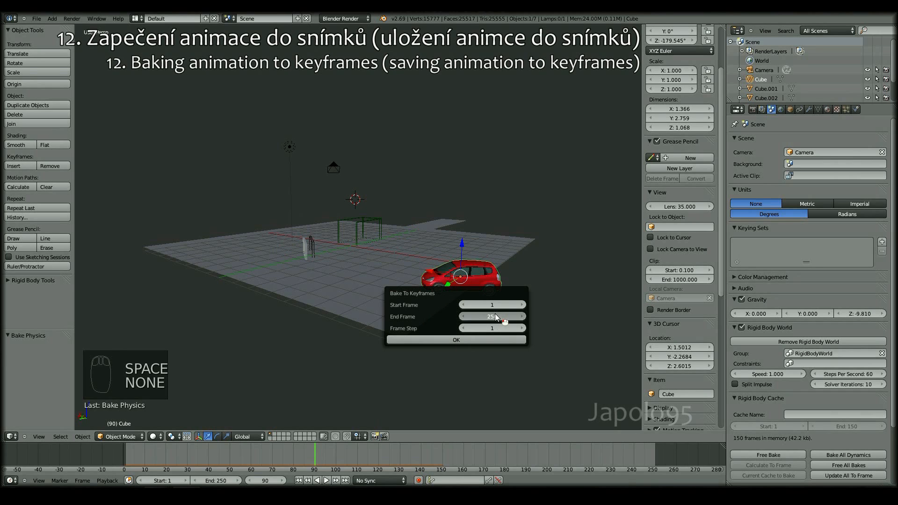
type("150")
key("Return")
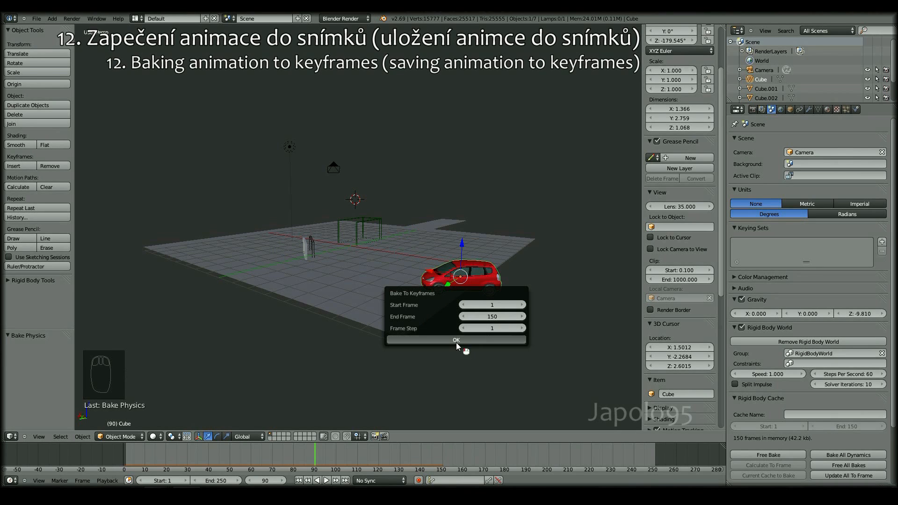
left_click(456, 340)
left_click_drag(244, 459, 149, 459)
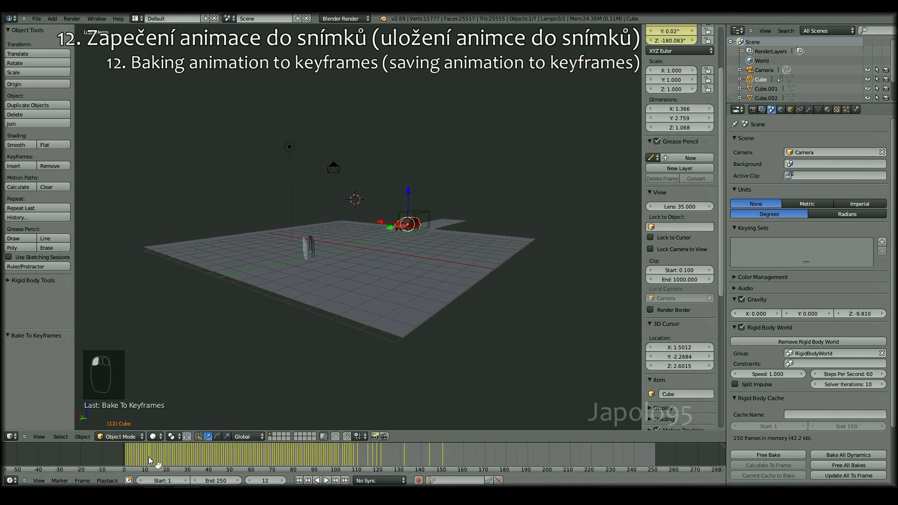
Step: Select all of the car's mesh in Edit Mode and remove its duplicate vertices
scroll(307, 256, "up", 3)
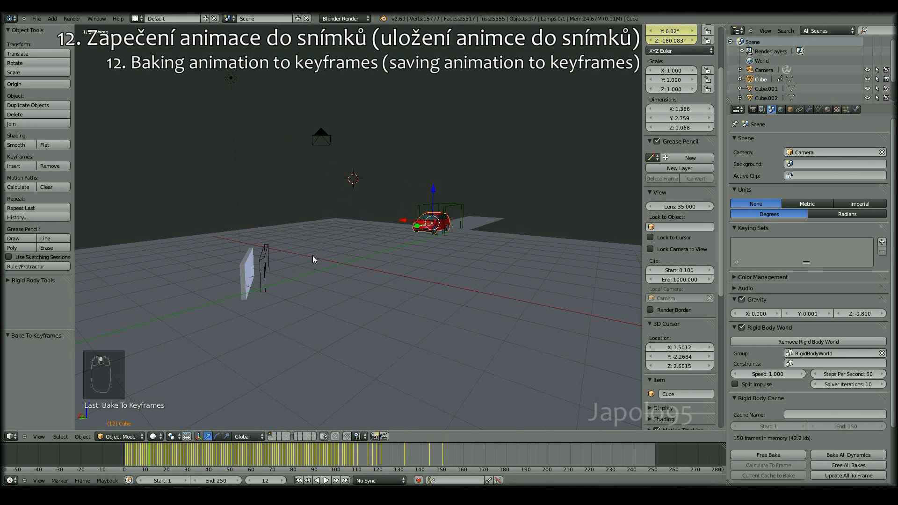
right_click(262, 258)
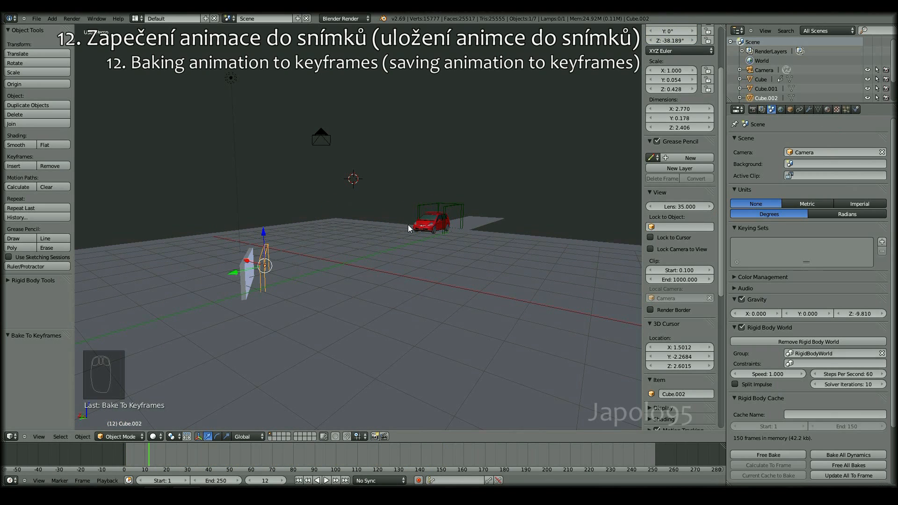
right_click(431, 225)
key("Tab")
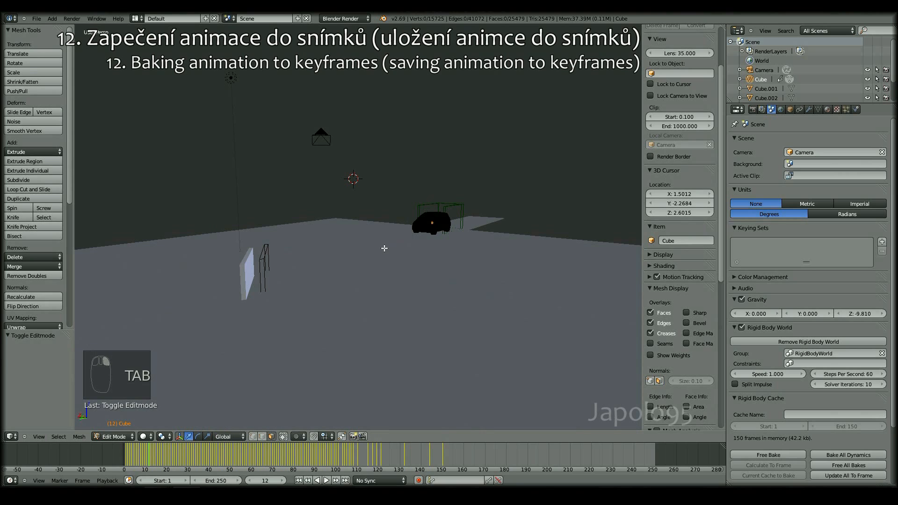
key("a")
key("a")
left_click(45, 277)
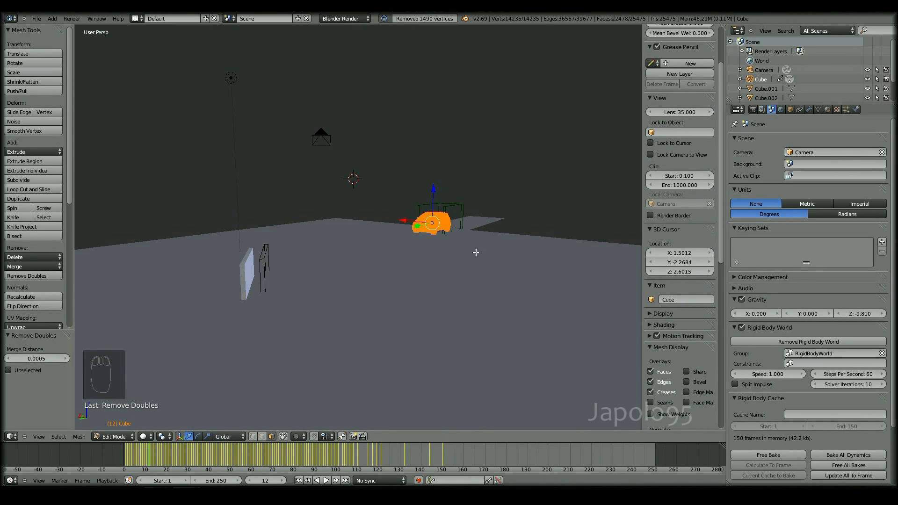
Step: Assign the whole car mesh to a new vertex group with weight 1.000 and return to Object Mode
key("a")
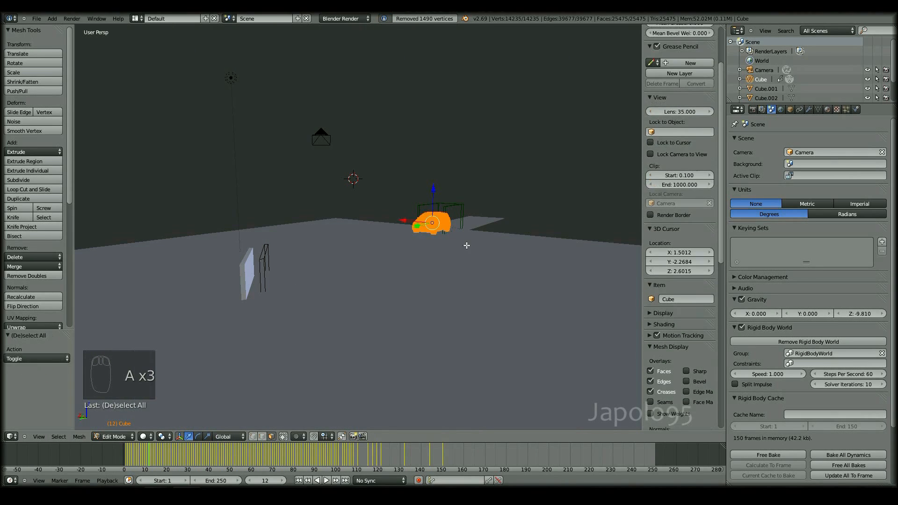
left_click(817, 109)
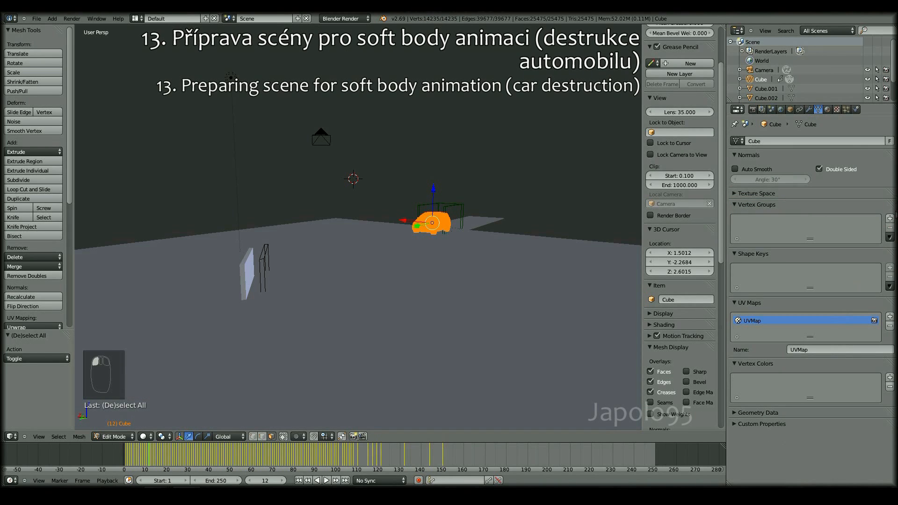
left_click(889, 218)
left_click(743, 292)
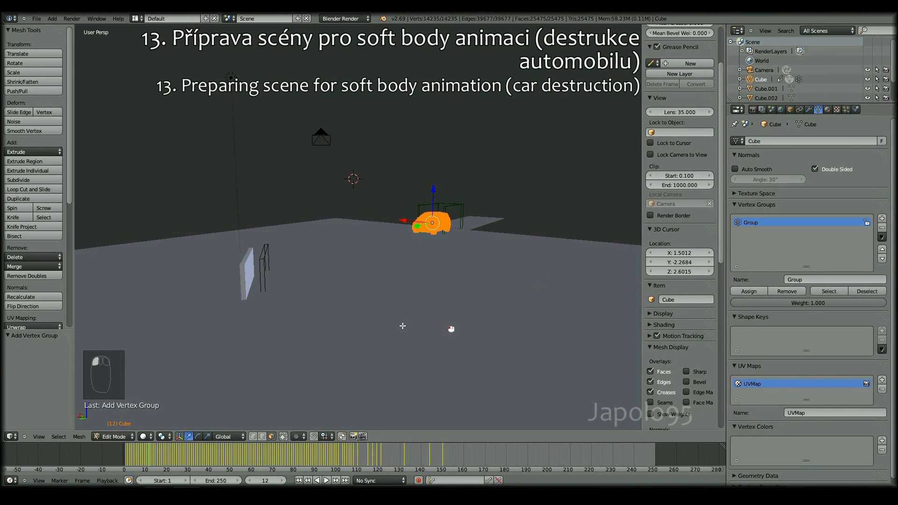
key("Tab")
Step: Remove the rigid body physics from the solid obstacle wall, the floor plane and the wireframe pusher
right_click(266, 267)
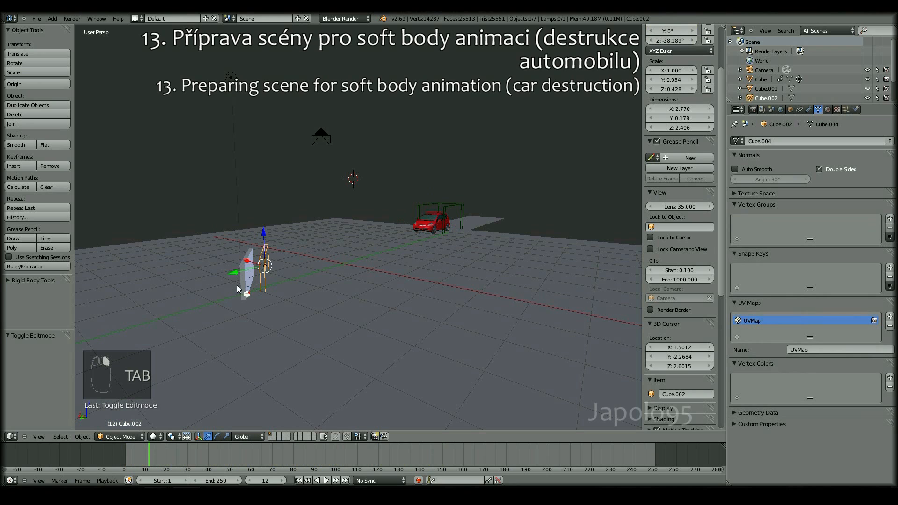
right_click(242, 279)
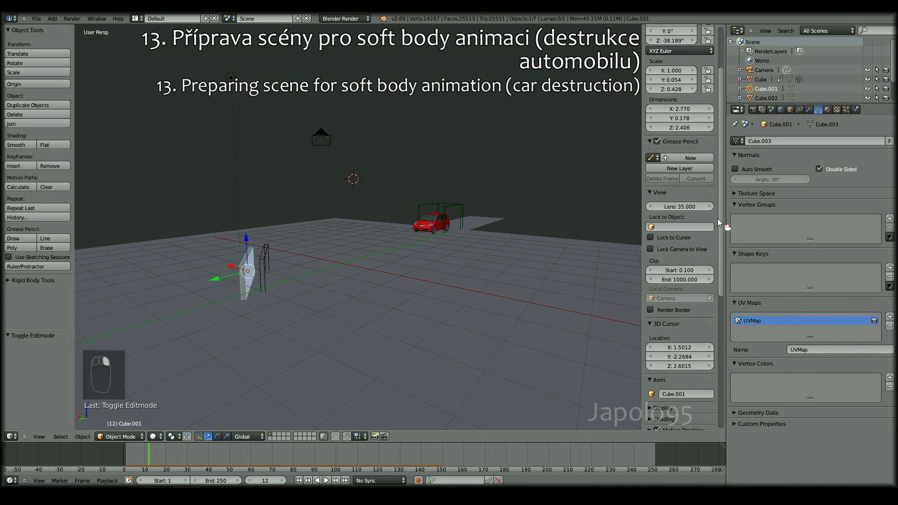
left_click(855, 109)
left_click(858, 183)
right_click(505, 330)
left_click(841, 183)
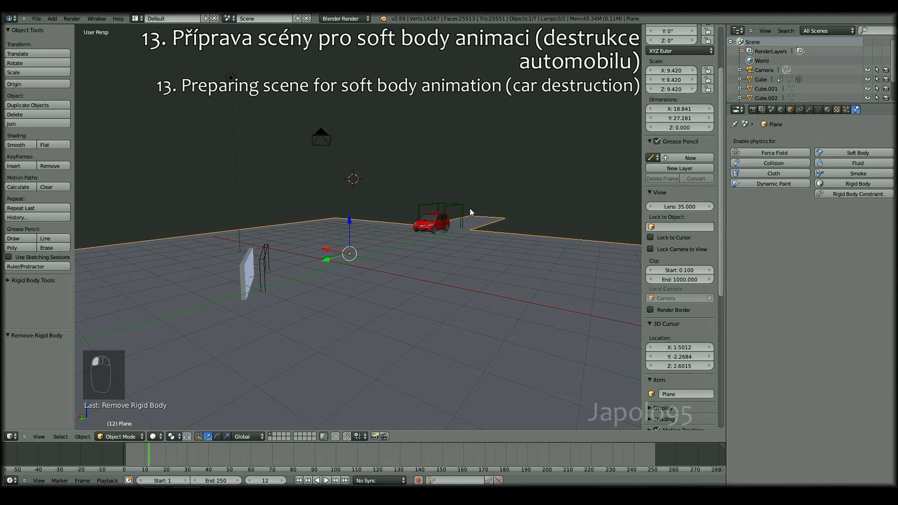
right_click(461, 210)
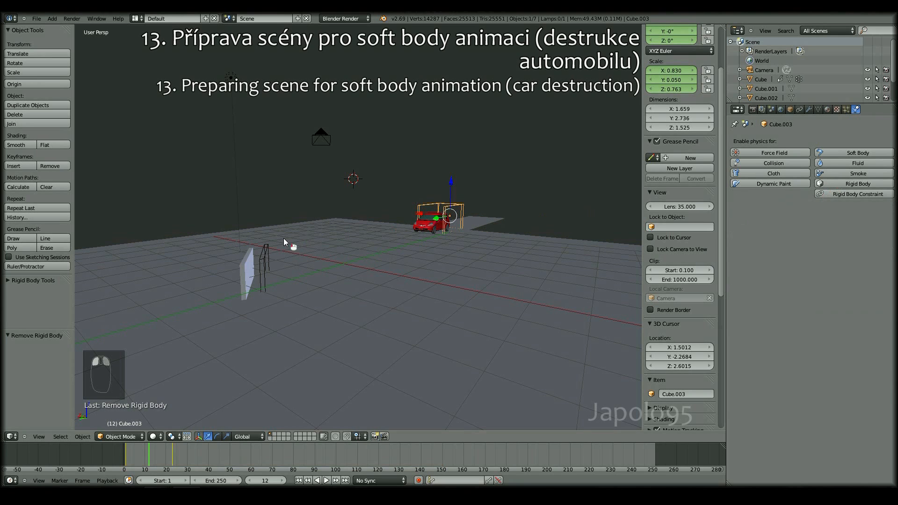
Step: Enable Collision physics on the wireframe obstacle wall and the floor plane
right_click(262, 256)
left_click(773, 163)
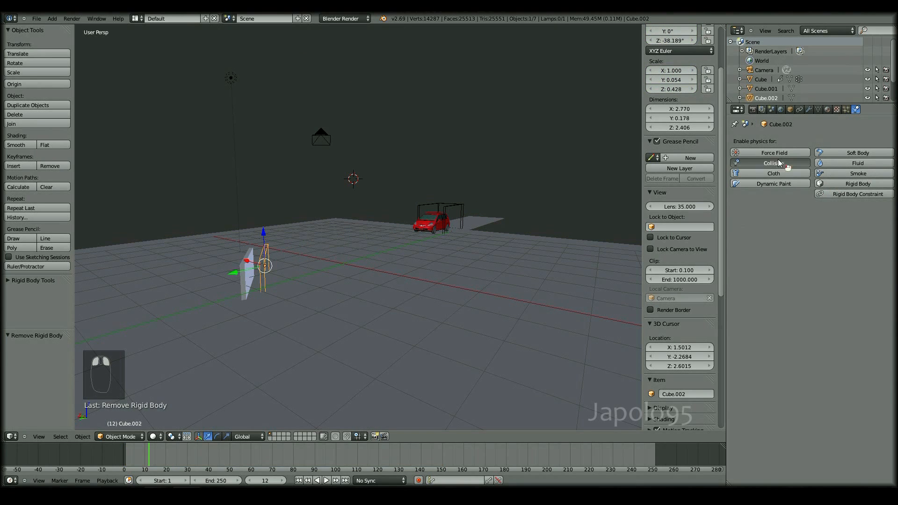
right_click(519, 322)
left_click(773, 163)
right_click(264, 261)
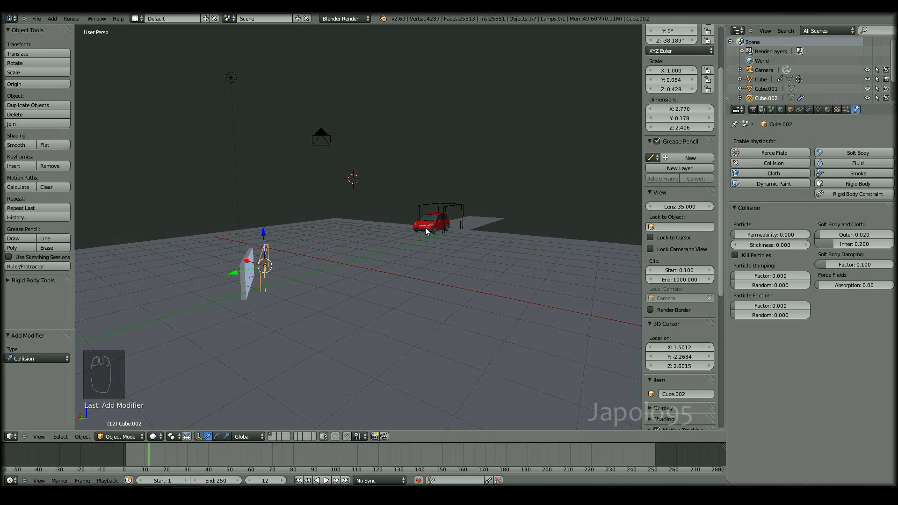
right_click(241, 268)
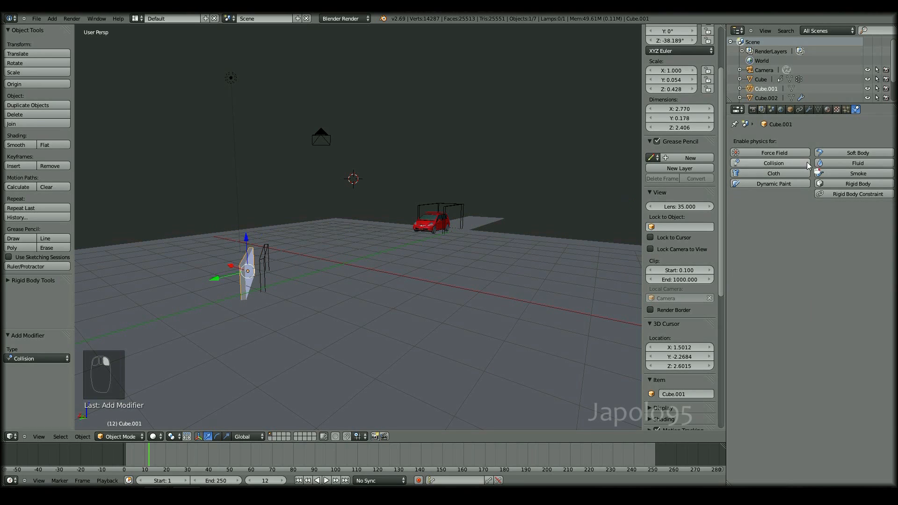
Step: Free all physics bakes in the scene and move the timeline to frame 14
left_click(771, 110)
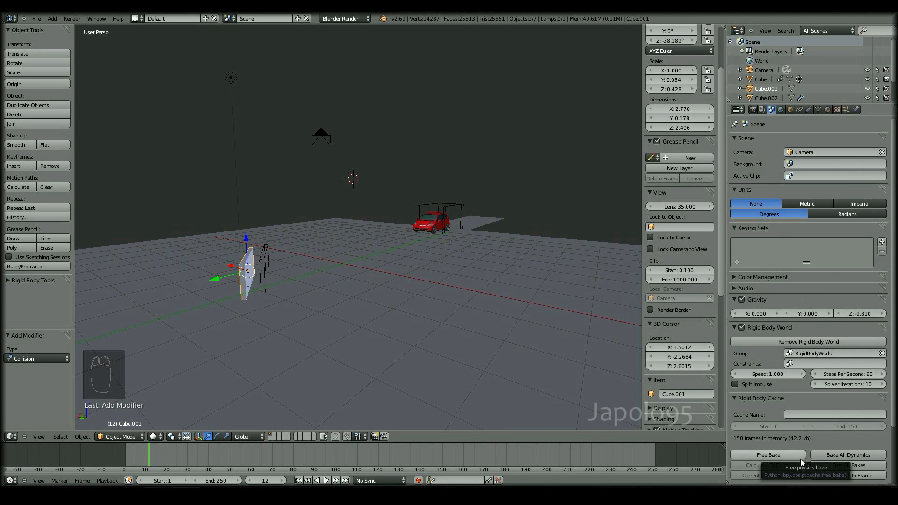
left_click(842, 465)
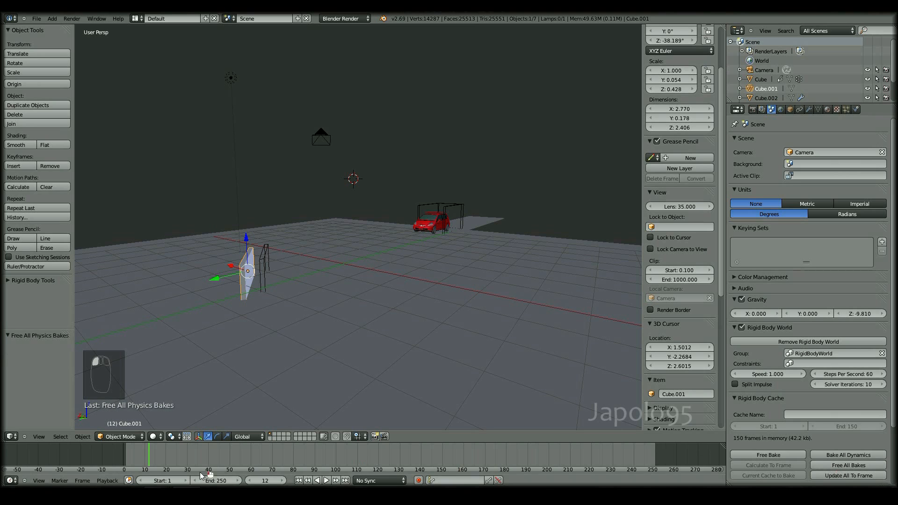
mouse_move(138, 451)
left_mouse_down()
mouse_move(185, 458)
mouse_move(154, 453)
left_mouse_up()
Step: Select the car body and add Soft Body physics to it
right_click(344, 257)
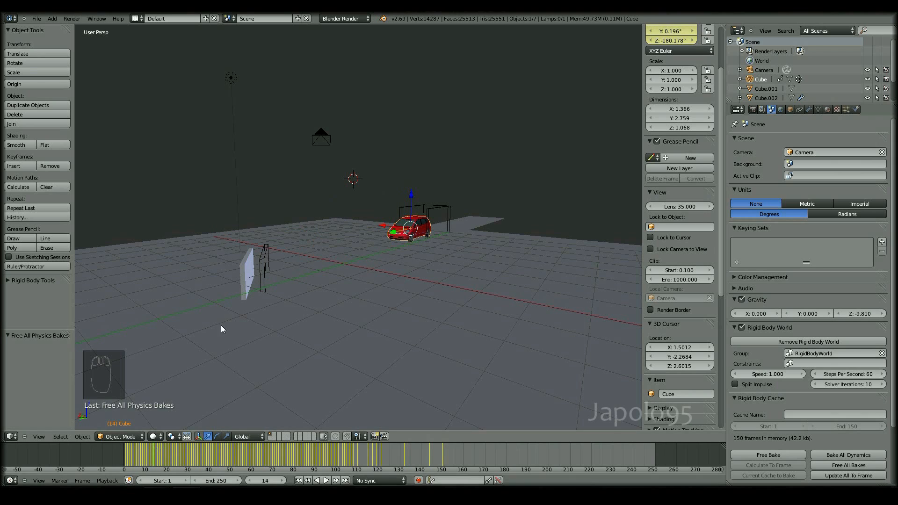
right_click(264, 255)
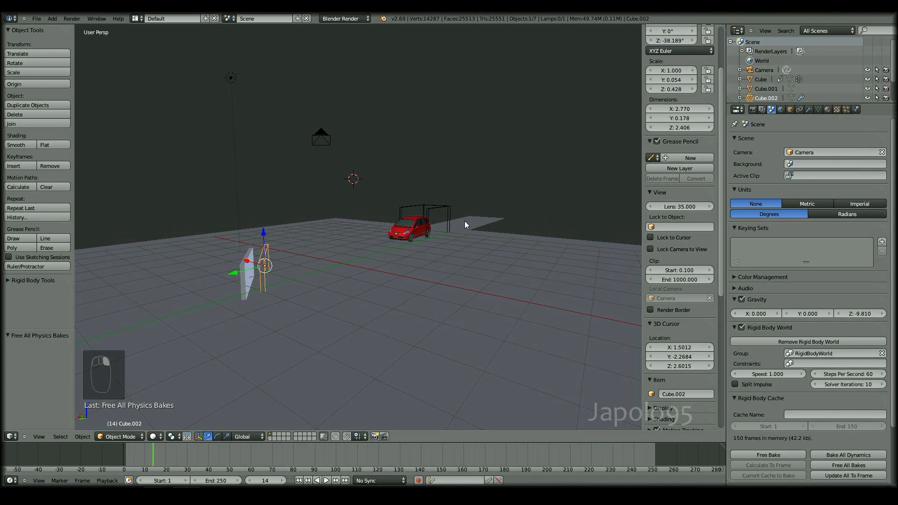
right_click(411, 228)
left_click(855, 109)
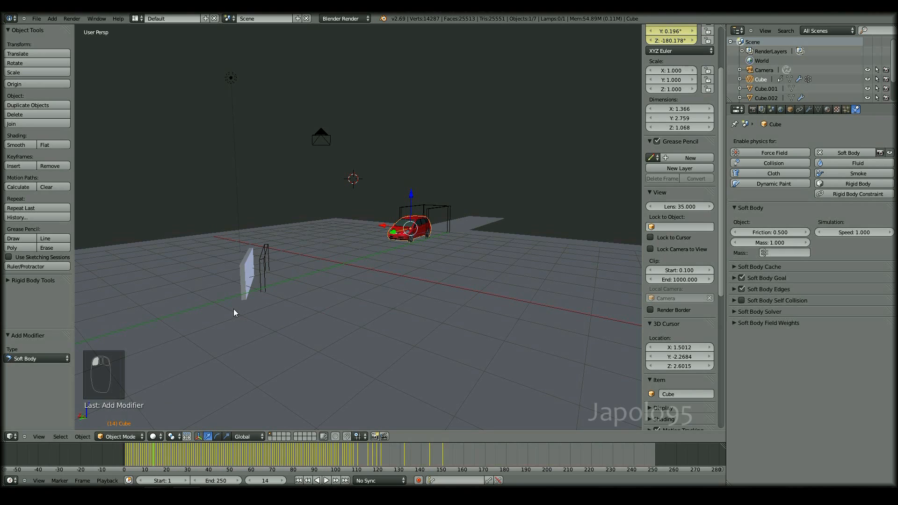
Step: Set the solid obstacle wall's maximum draw type to Wire and the wireframe obstacle wall's to Solid
scroll(234, 309, "up", 2)
right_click(170, 302)
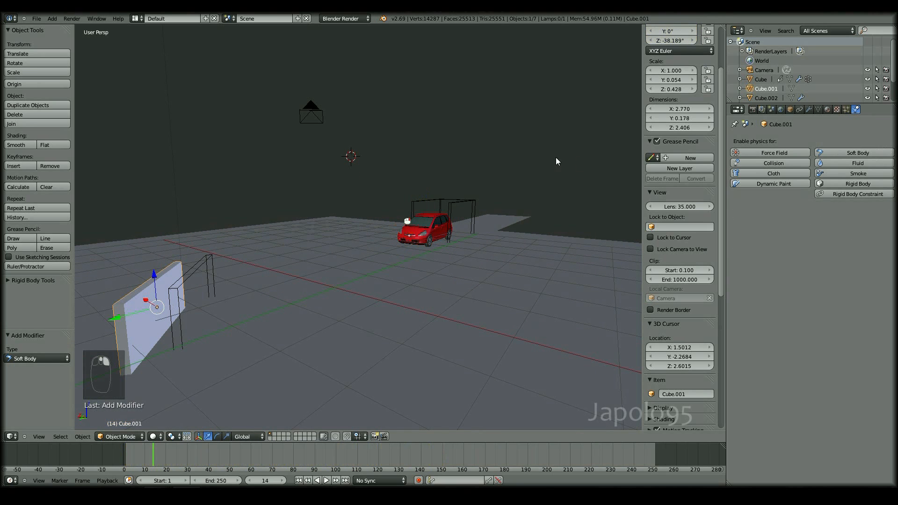
left_click(789, 109)
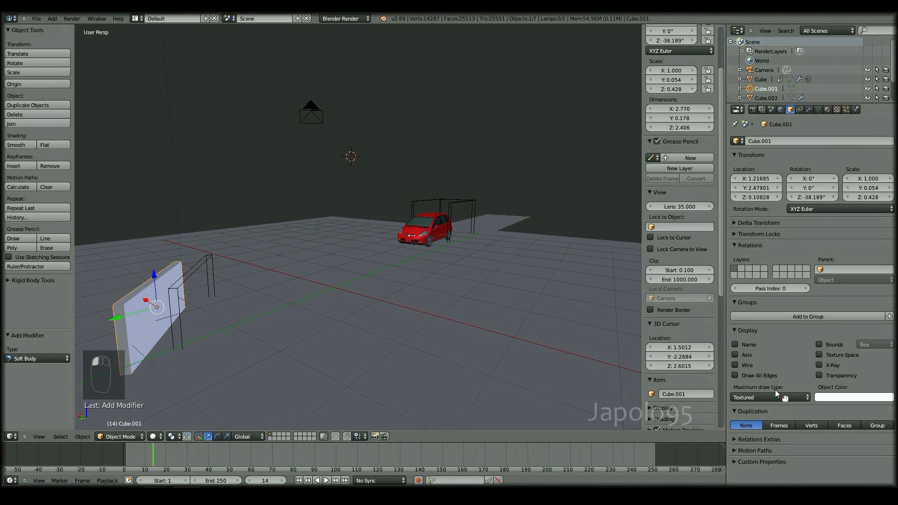
left_click(775, 393)
left_click(768, 380)
right_click(181, 292)
left_click(776, 396)
left_click(757, 369)
right_click(162, 284)
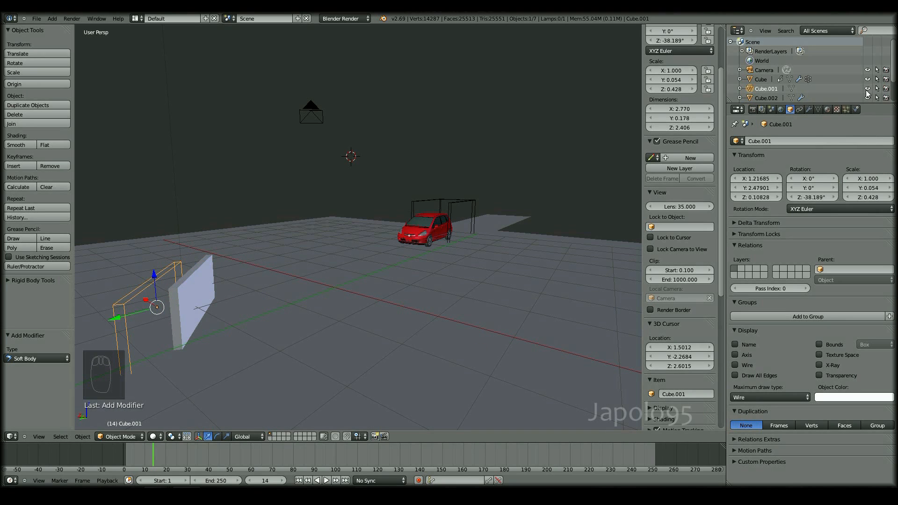
Step: Move the now solid obstacle wall about -0.125 along the global Y axis, toward the car
middle_click_drag(333, 291, 294, 305)
right_click(285, 307)
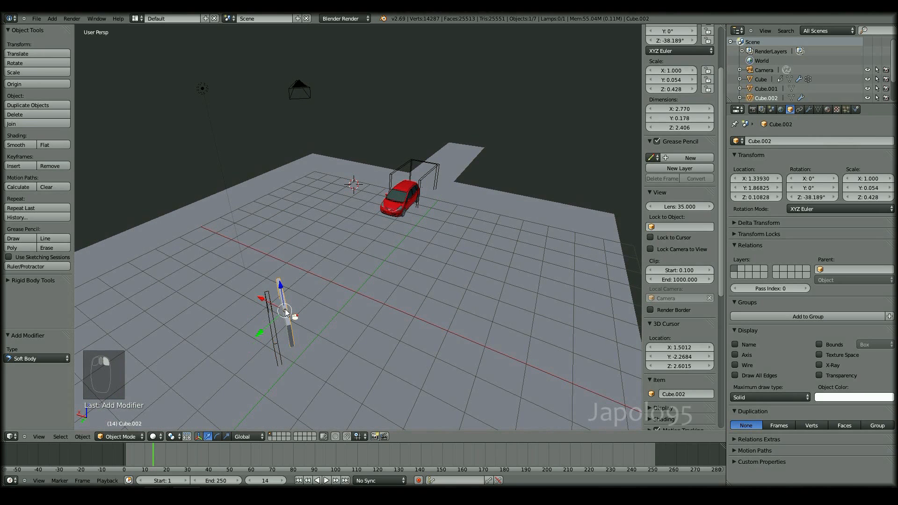
key("g")
key("y")
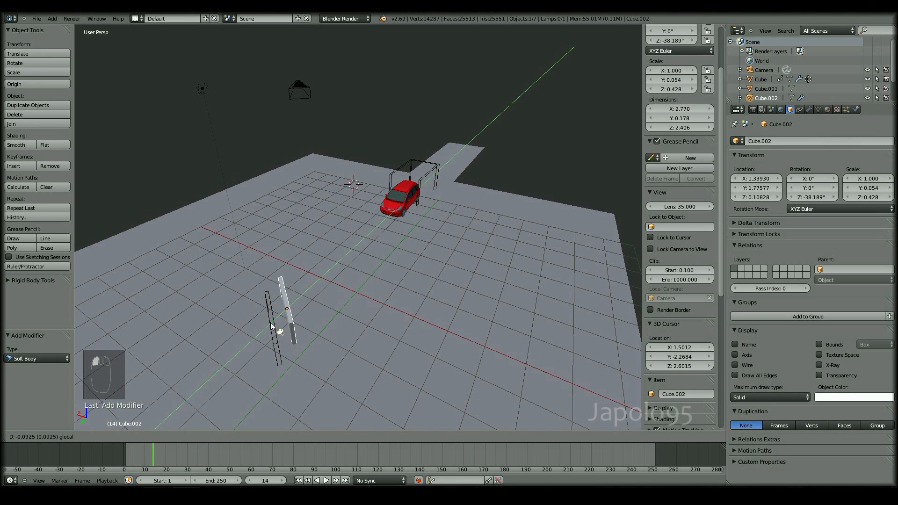
left_click(270, 321)
Step: Step through the frames around 17 to 23 to examine when the car reaches the wall, ending on frame 19
mouse_move(169, 449)
left_mouse_down()
mouse_move(161, 448)
mouse_move(181, 448)
mouse_move(168, 446)
left_mouse_up()
middle_click_drag(327, 293, 330, 266)
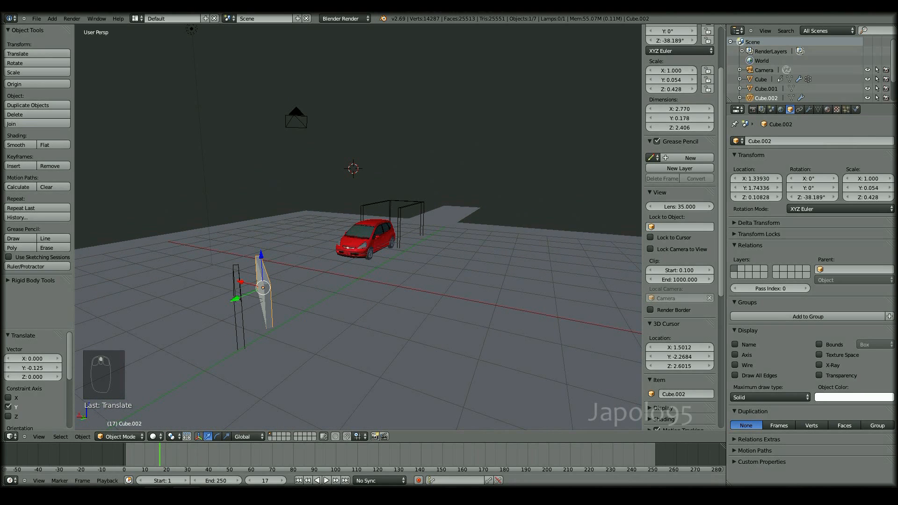
left_click(282, 480)
left_click(283, 481)
left_click(282, 481)
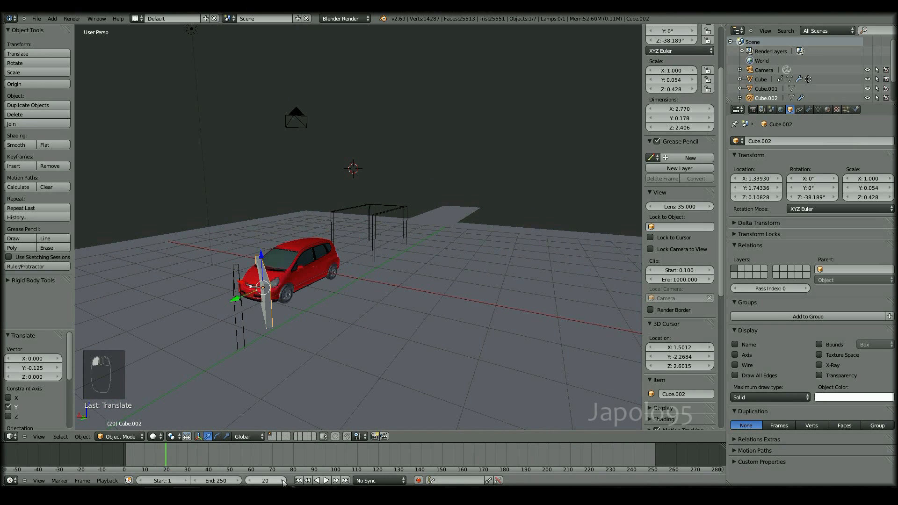
middle_click_drag(324, 313, 292, 320)
left_click(248, 481)
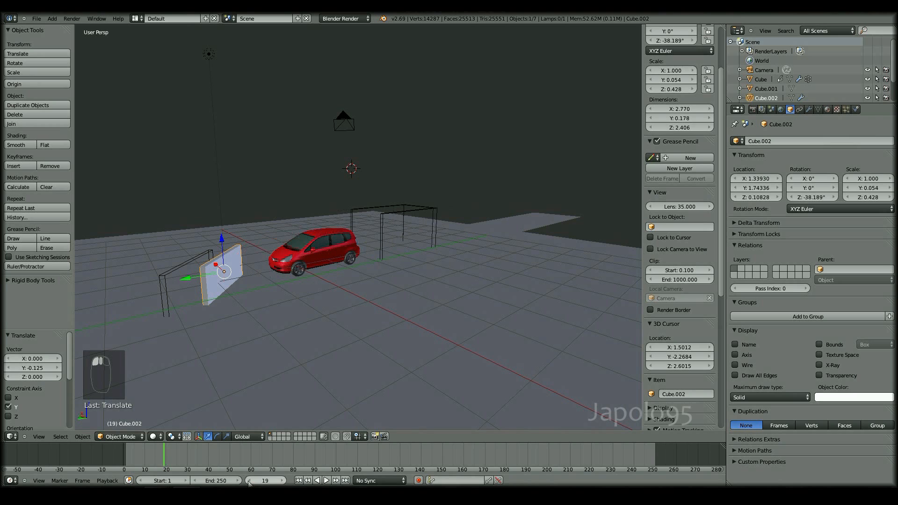
left_click(282, 480)
left_click(282, 481)
left_click(282, 480)
left_click(283, 481)
left_click(249, 481)
left_click(248, 481)
left_click(248, 480)
left_click(249, 481)
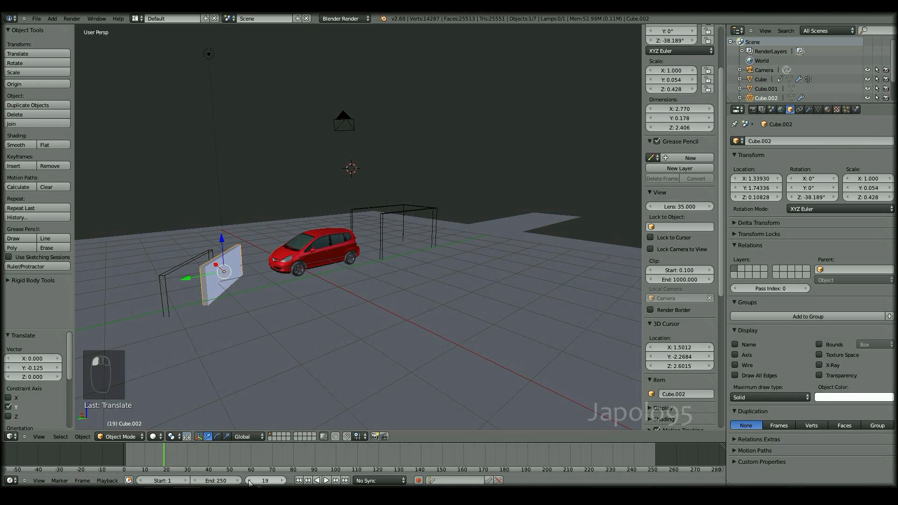
Step: Set the car's soft body cache to start at frame 18 and end at 23, with a cache step of 1
right_click(308, 253)
left_click(856, 108)
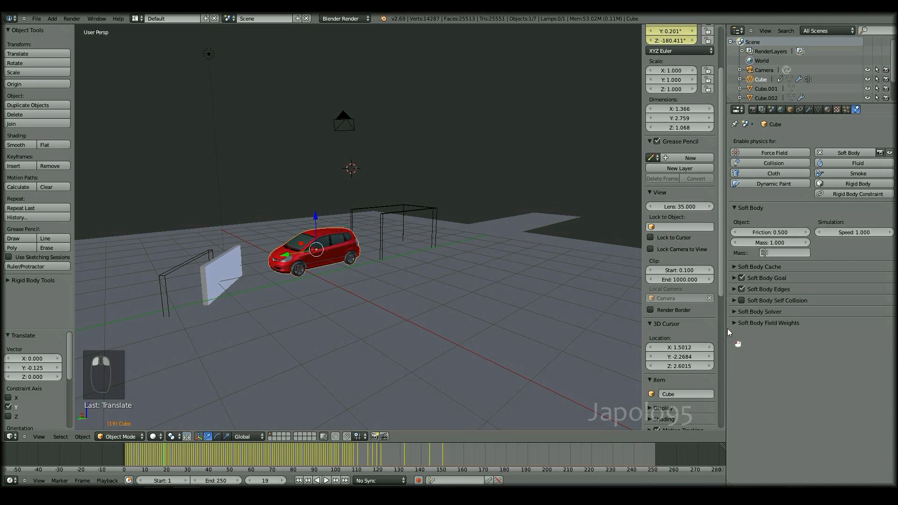
left_click(736, 266)
left_click(763, 326)
type("18")
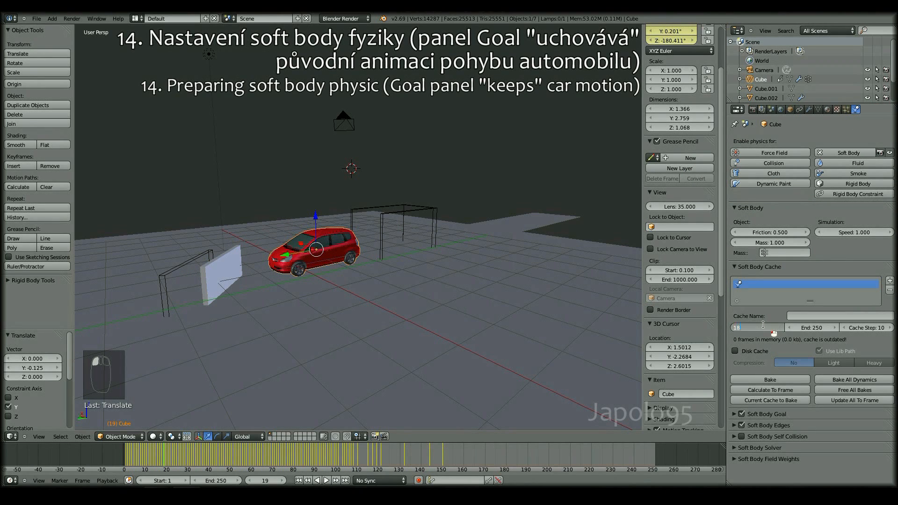
left_click(813, 328)
type("23")
key("Return")
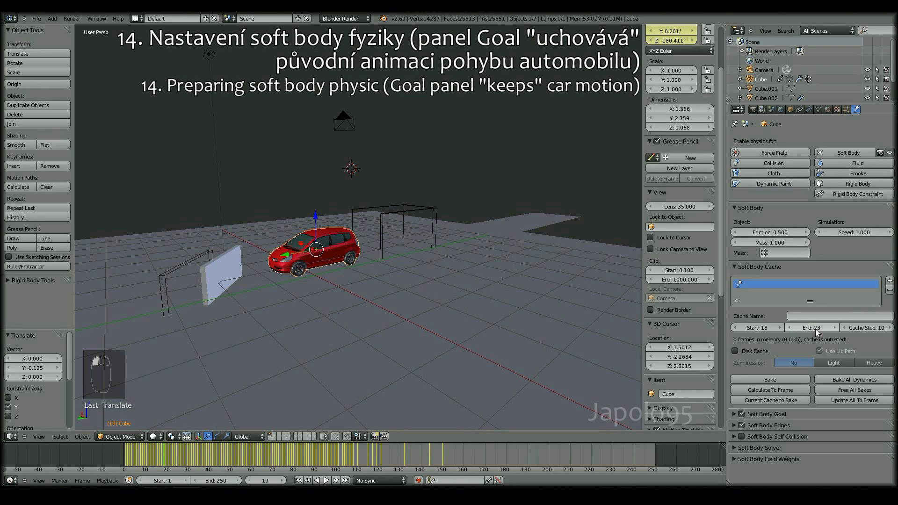
left_click(886, 328)
left_click(876, 327)
type("1")
key("Return")
Step: Set the car's soft body goal strengths to 0.9 for default, minimum and maximum
left_click(736, 414)
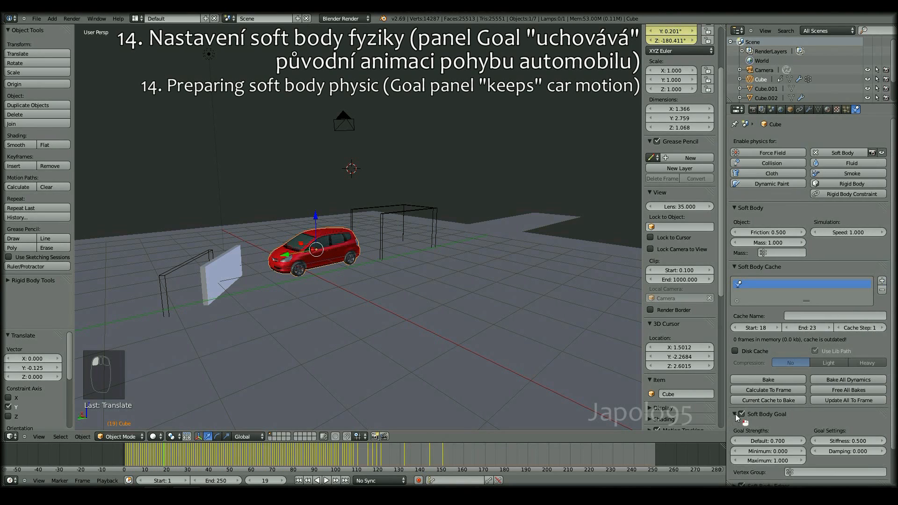
scroll(736, 415, "down", 2)
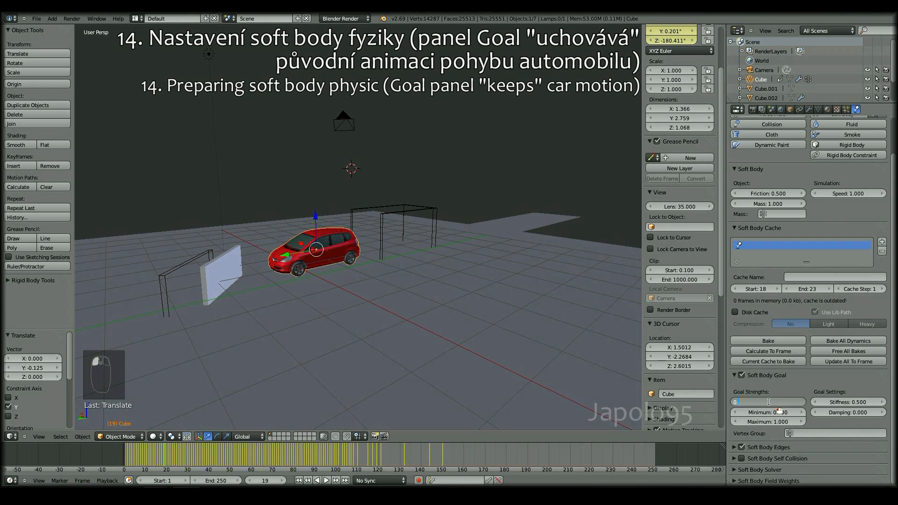
key("Return")
left_click(774, 412)
type("0.9")
key("Return")
left_click(775, 421)
type("0.9")
key("Return")
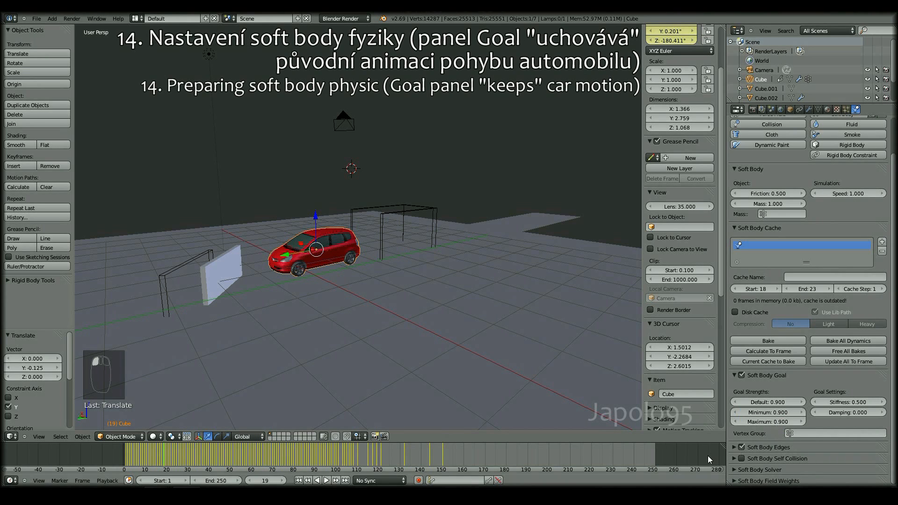
Step: Set the soft body edge springs to push 0.950, plastic 100 and bending 6
left_click(736, 447)
scroll(770, 428, "down", 5)
left_click(773, 392)
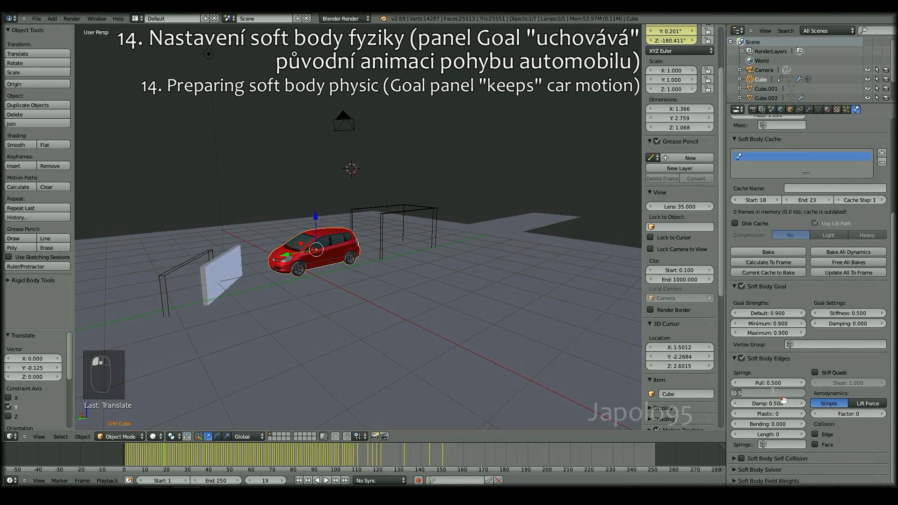
left_click(773, 412)
type("100")
key("Return")
left_click(773, 424)
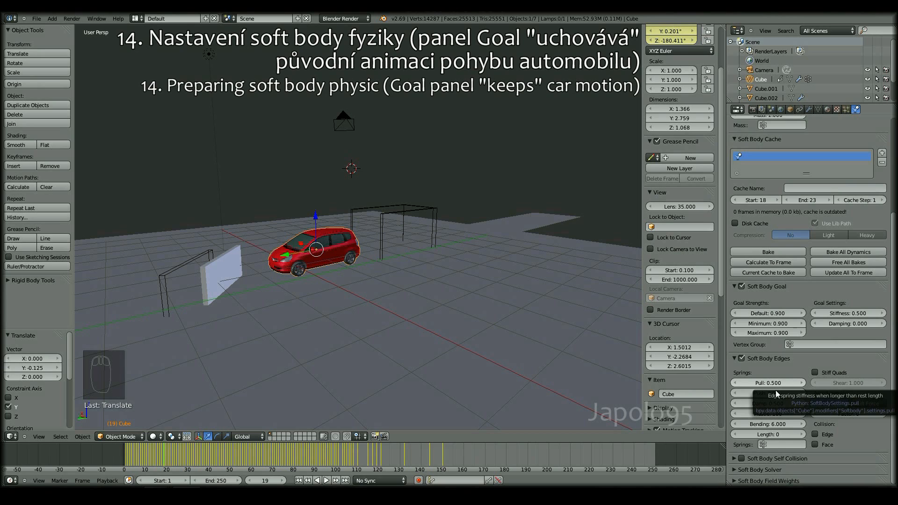
Step: Set the soft body goal stiffness to 0.999 and the edge bending to 8
left_click(846, 313)
type("0.999")
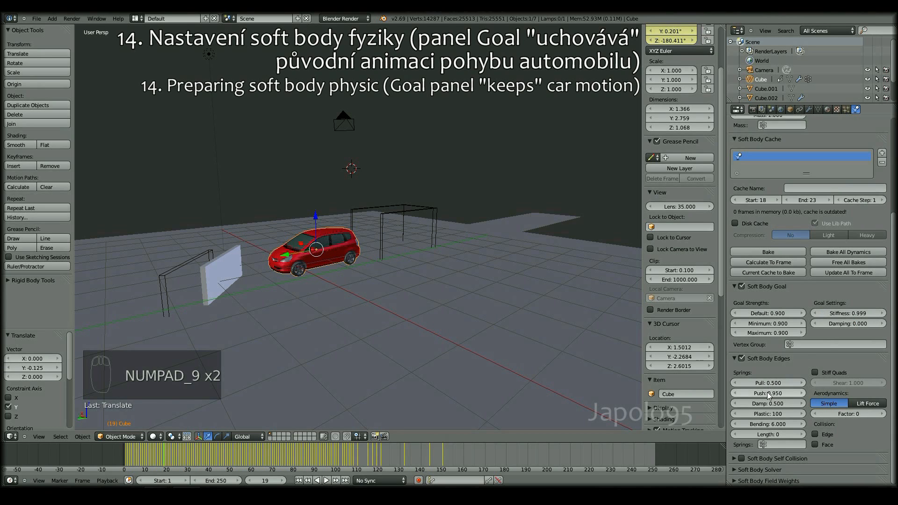
left_click_drag(770, 426, 779, 426)
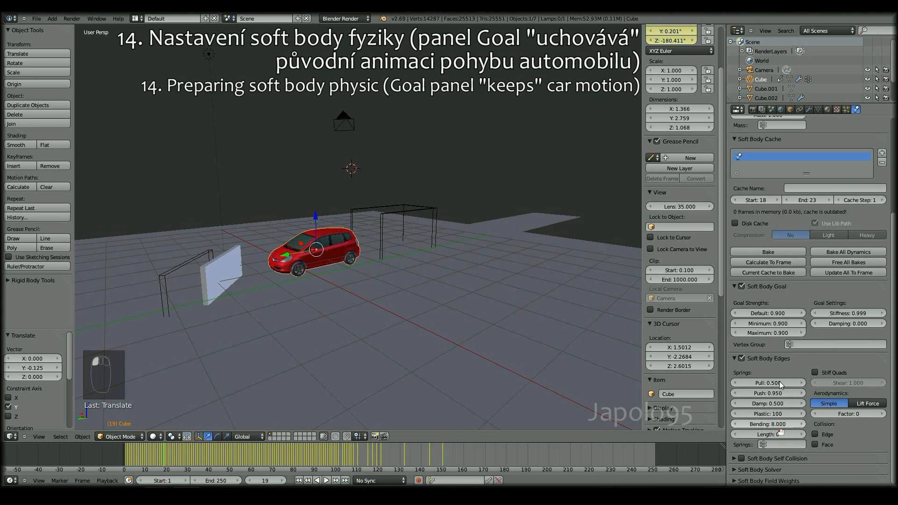
Step: Bake the car's soft body simulation and advance the timeline to frame 22
left_click(779, 250)
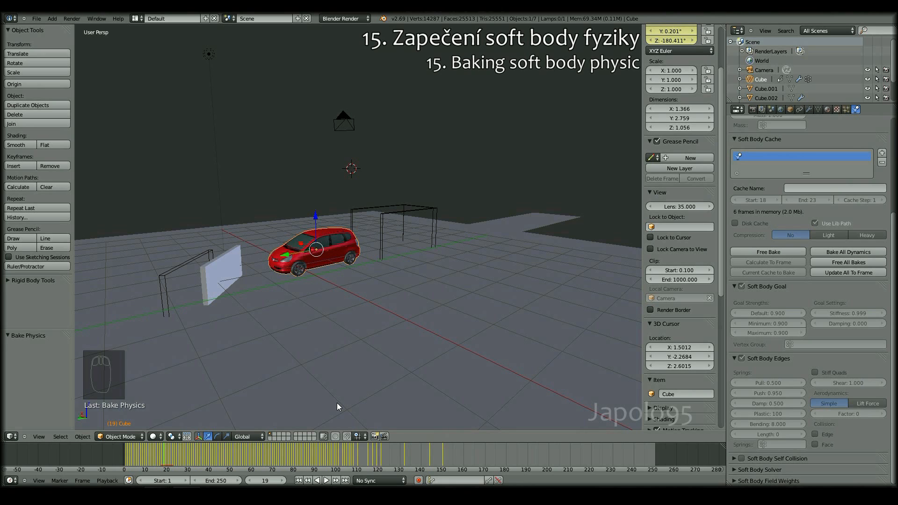
left_click(279, 480)
left_click(280, 480)
left_click(279, 480)
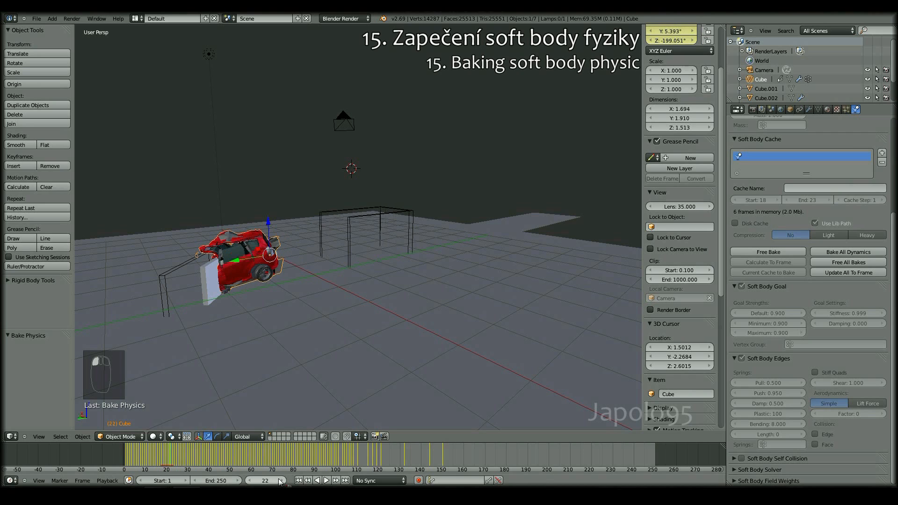
Step: Examine the baked car deformation from several angles, comparing frames 20 to 25 and especially 21 against 22
middle_click_drag(258, 277, 320, 279)
scroll(320, 279, "up", 2)
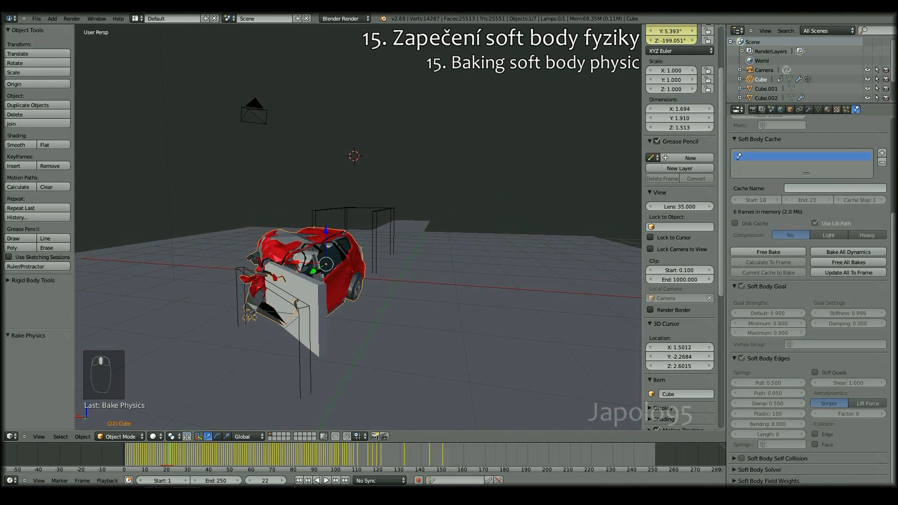
left_click(283, 482)
left_click(282, 480)
left_click(282, 481)
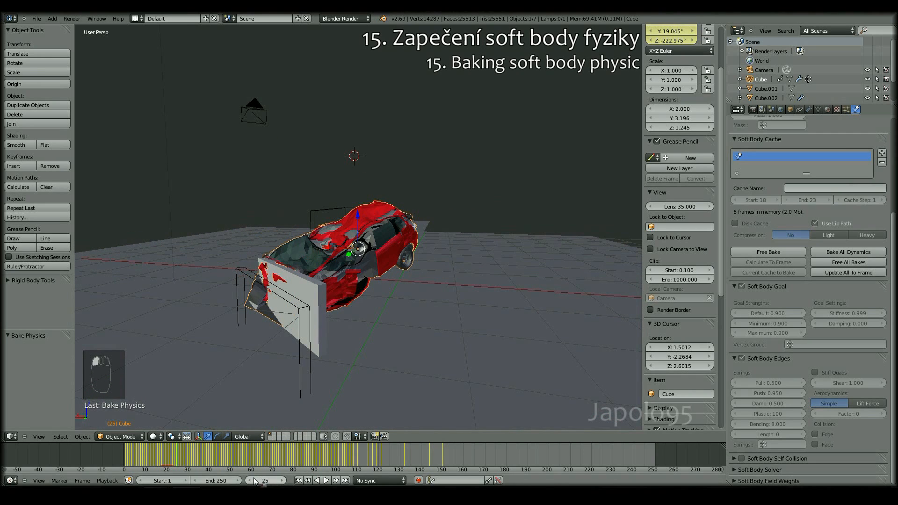
left_click(252, 481)
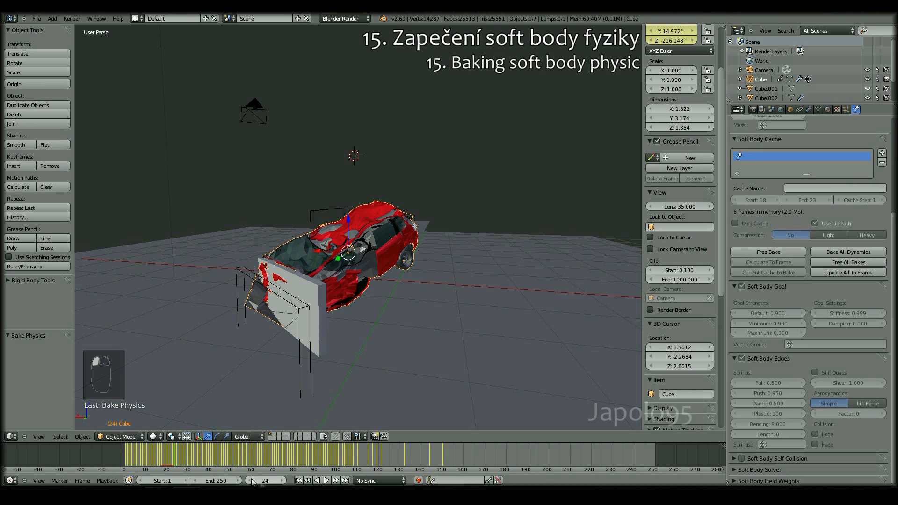
left_click(251, 480)
left_click(251, 481)
left_click(251, 481)
left_click(252, 481)
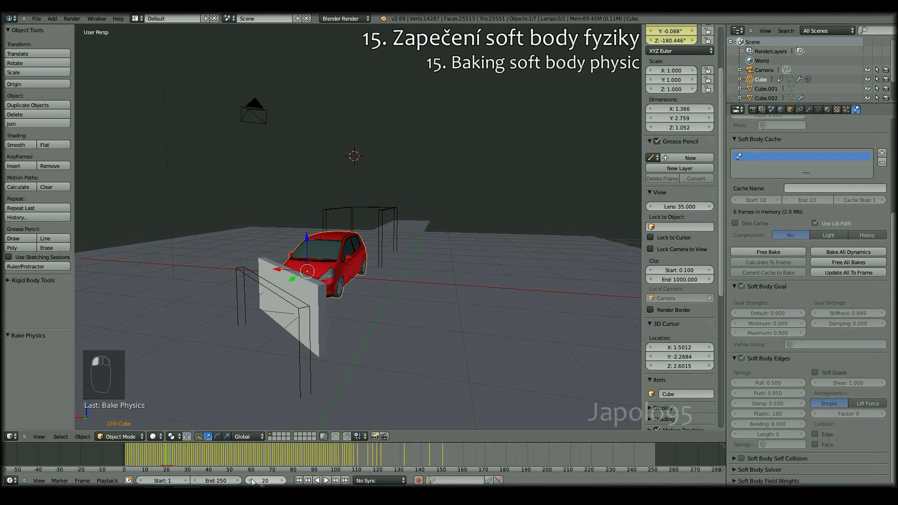
left_click(284, 481)
middle_click_drag(327, 282, 302, 287)
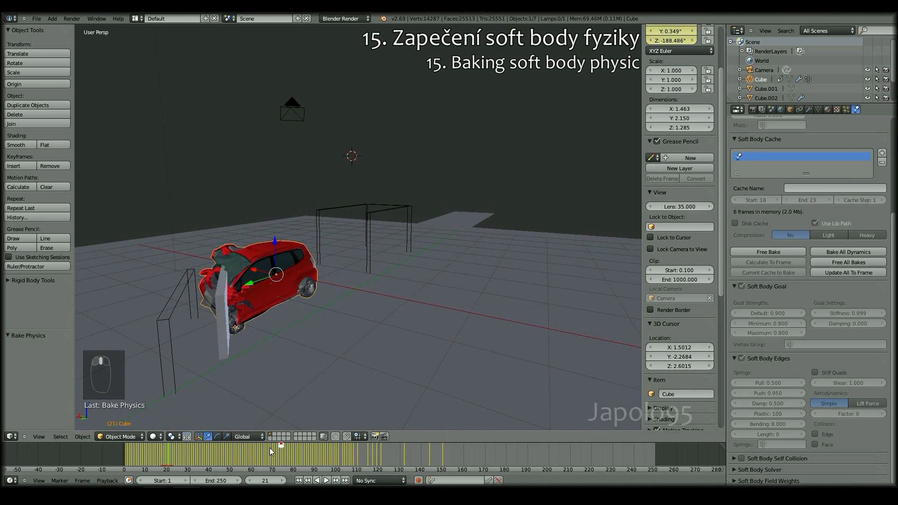
left_click(282, 480)
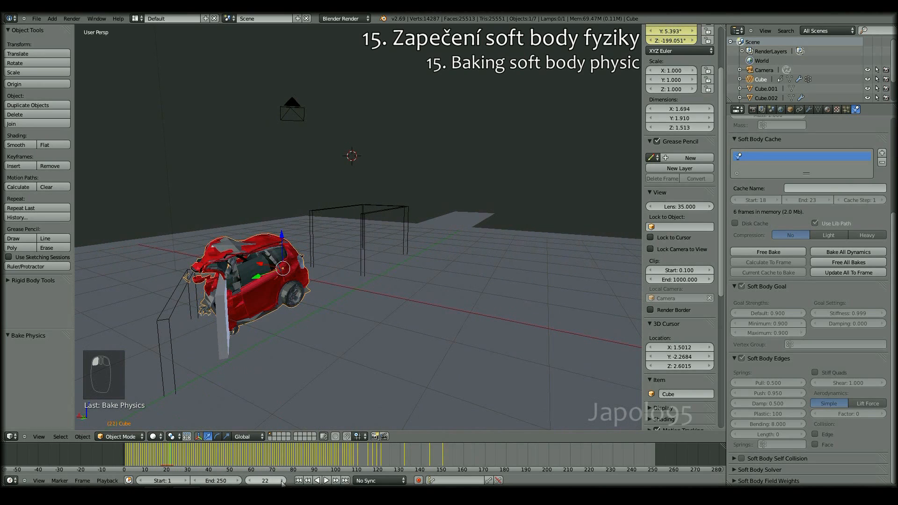
left_click(252, 481)
left_click(281, 481)
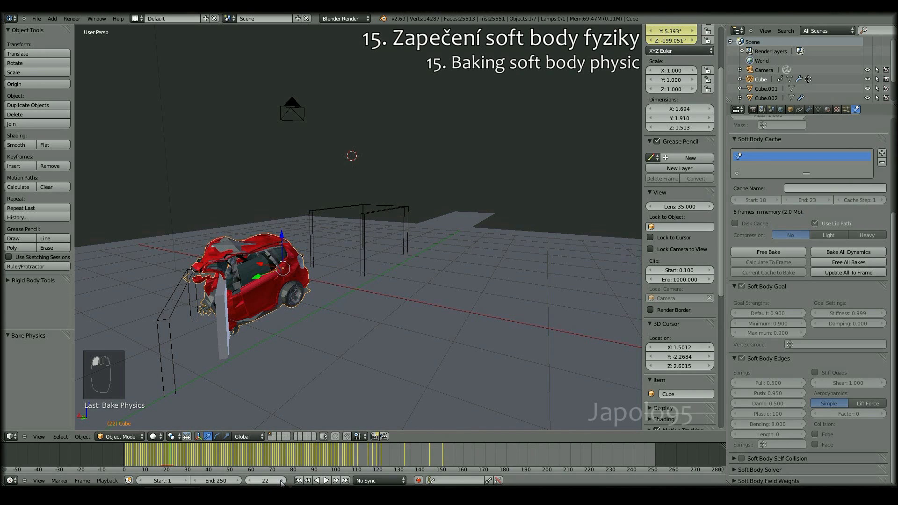
left_click(251, 481)
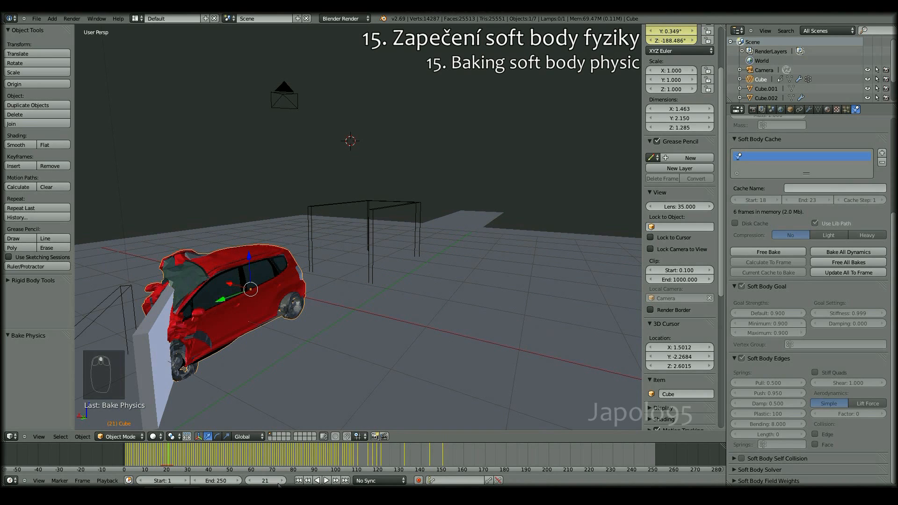
left_click(280, 481)
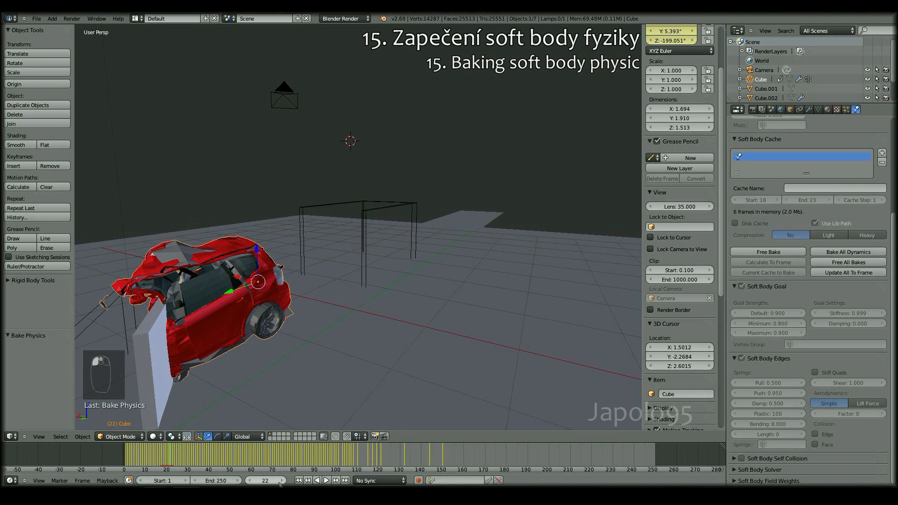
middle_click_drag(332, 278, 257, 367)
Step: At frame 22, apply the car's Softbody modifier as a shape key and show the mesh's shape key list
left_click(252, 481)
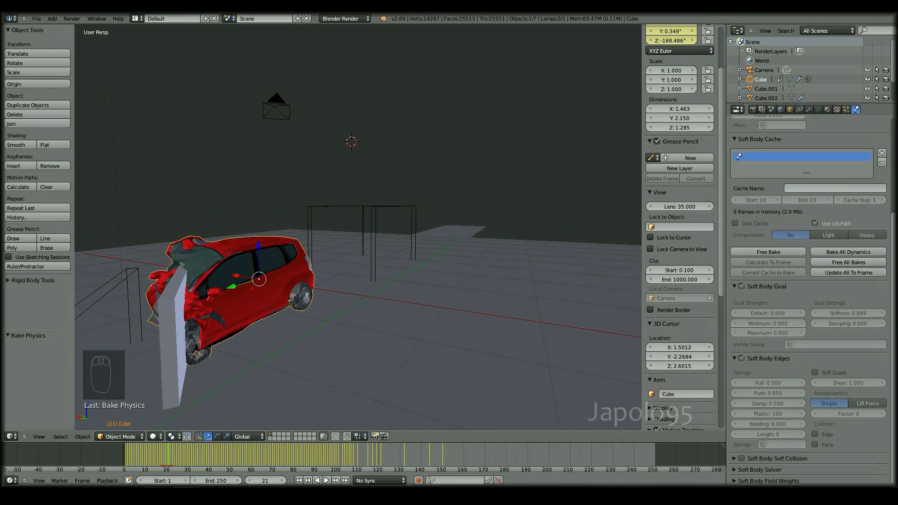
left_click(279, 481)
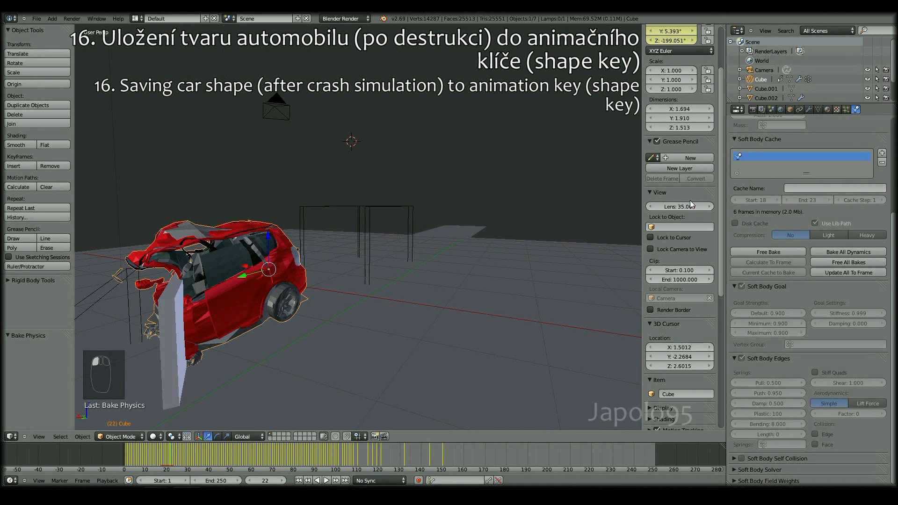
left_click(808, 109)
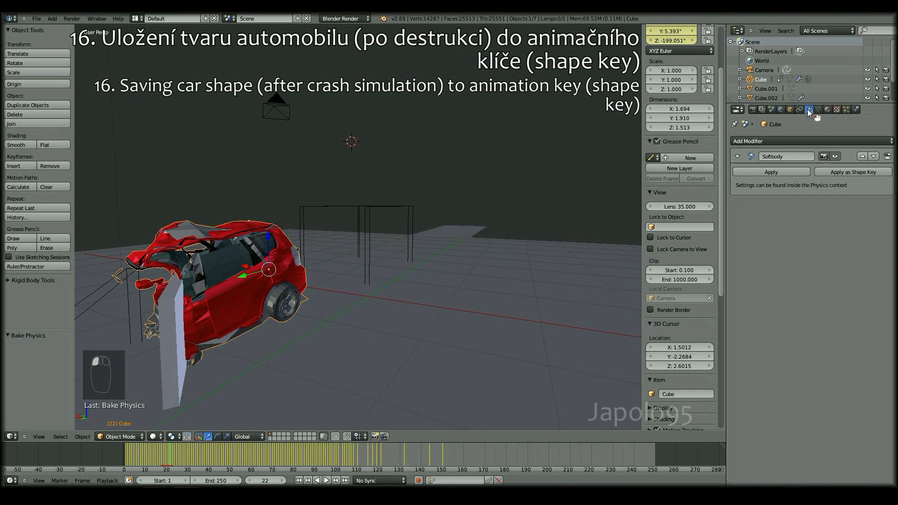
left_click(826, 176)
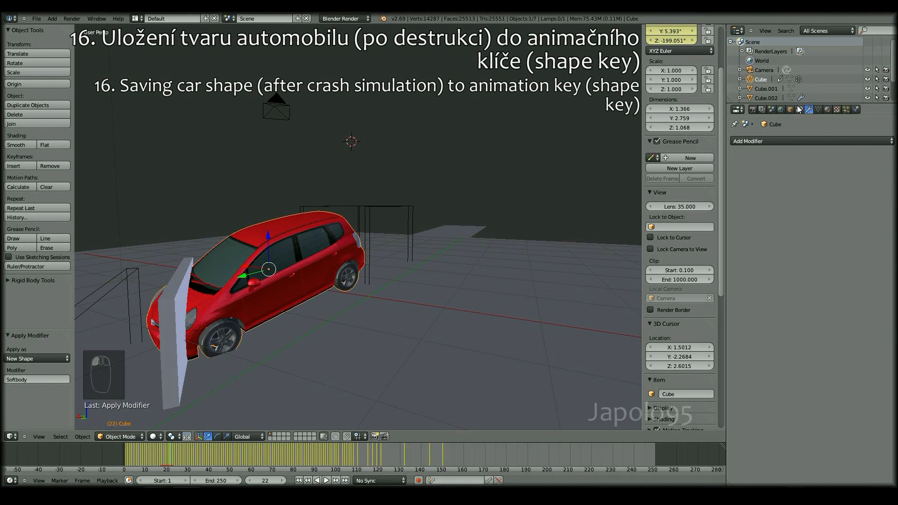
left_click(818, 109)
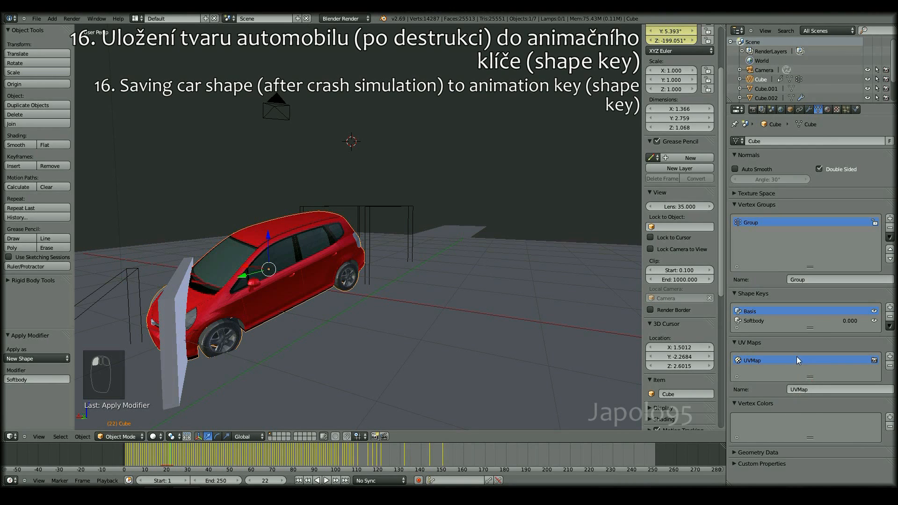
Step: Insert a keyframe for the Softbody shape key at value 0.000 on frame 19
left_click(816, 321)
left_click(252, 481)
left_click(251, 480)
left_click(252, 481)
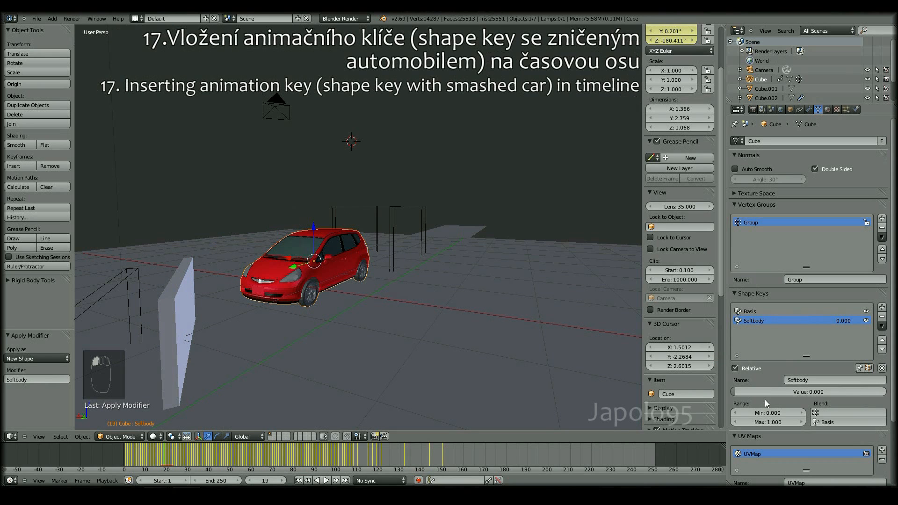
right_click(772, 395)
left_click(741, 369)
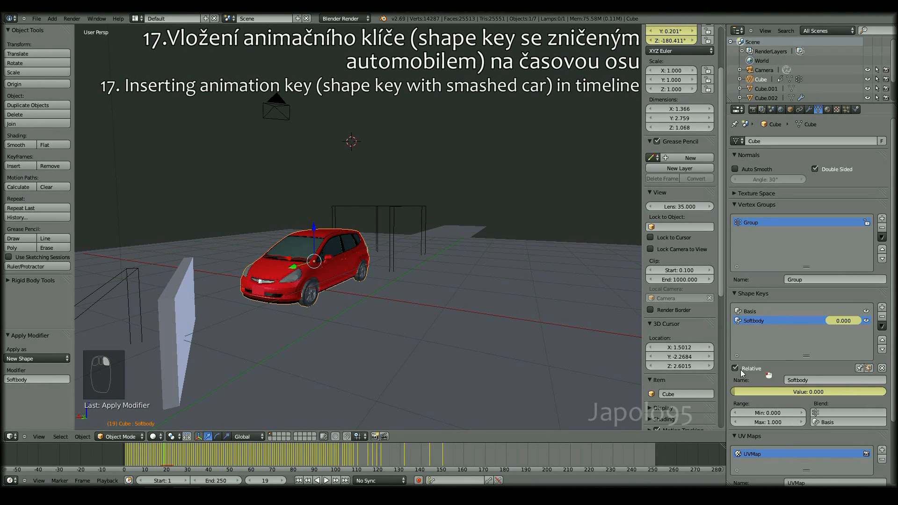
Step: At frame 23, raise the Softbody shape key value to 1.000 and keyframe it
left_click(282, 481)
left_click(282, 481)
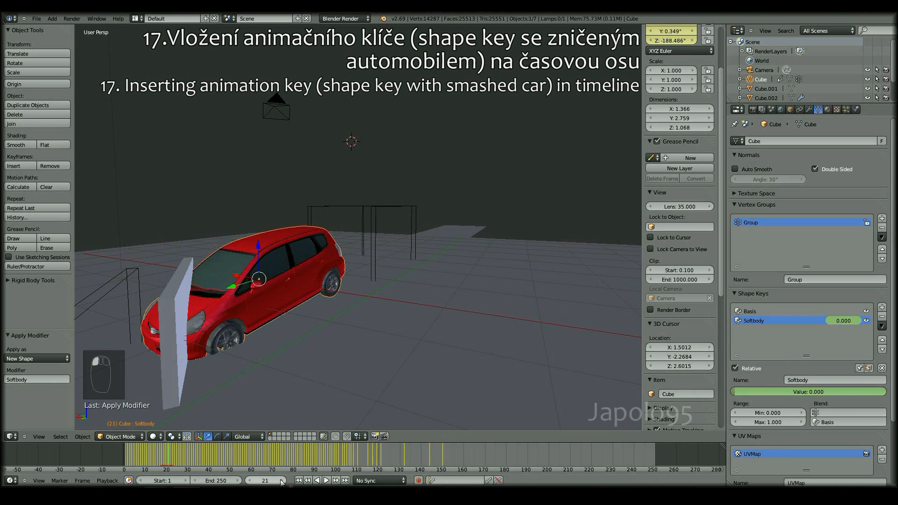
left_click(282, 481)
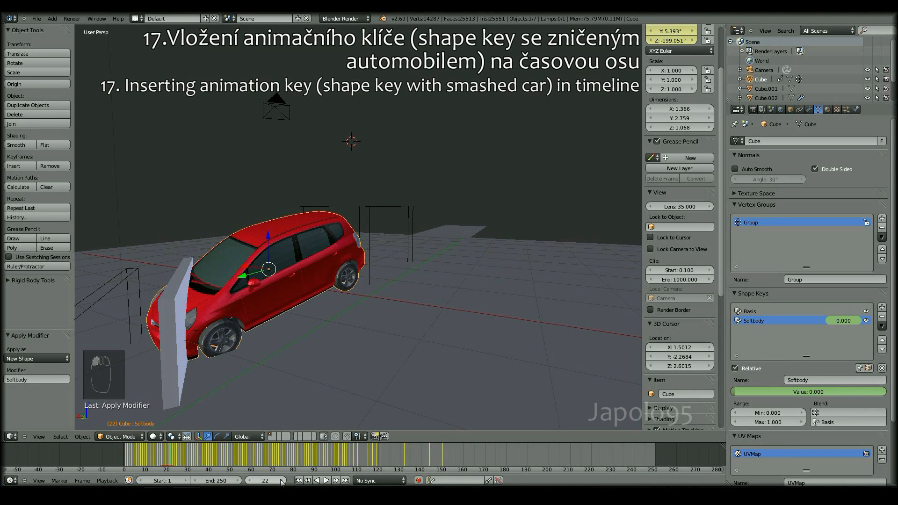
left_click(282, 481)
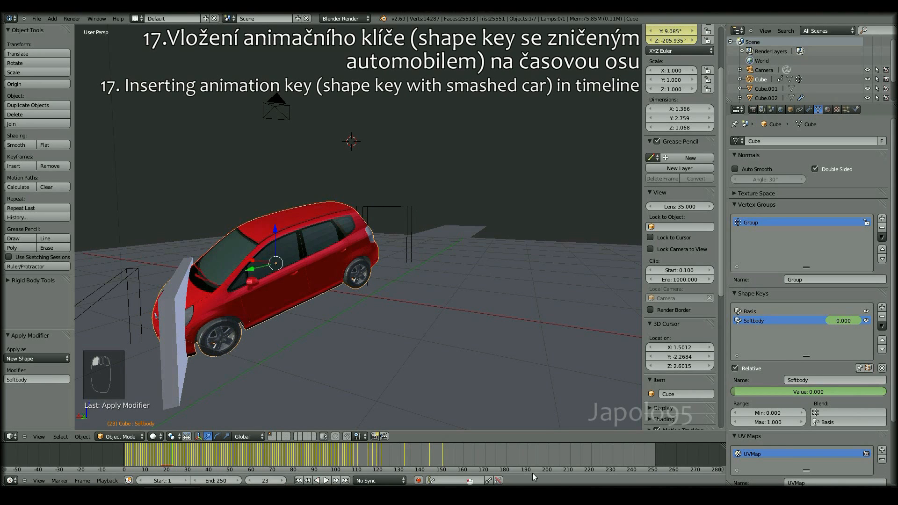
left_click_drag(776, 391, 869, 386)
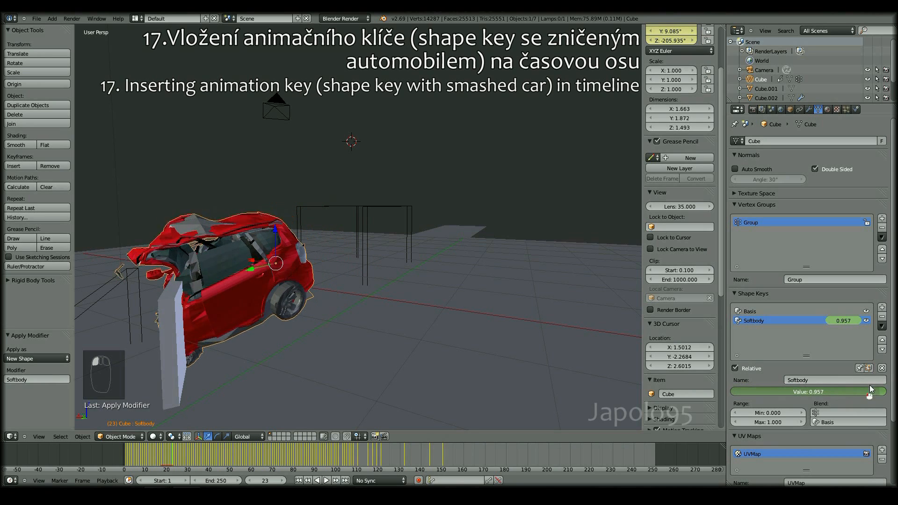
right_click(850, 388)
left_click(842, 365)
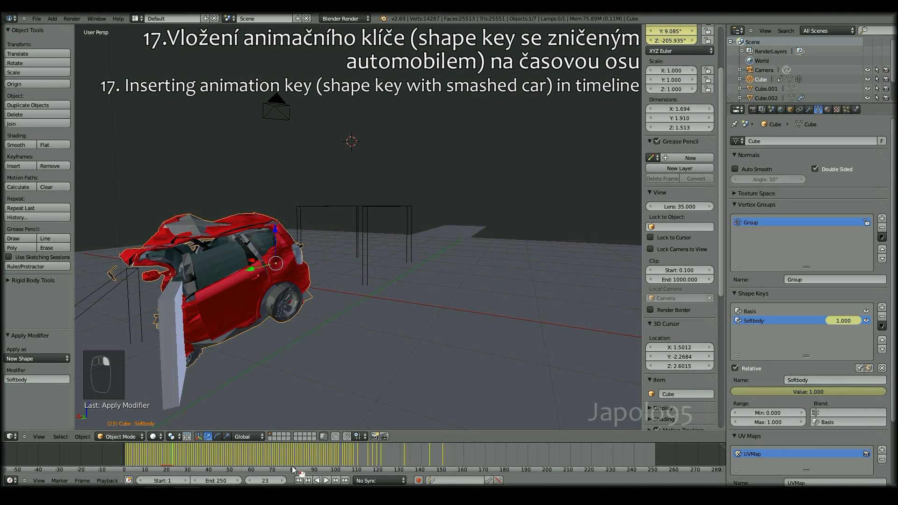
Step: Step forward to frame 33 and back to frame 22 to examine the car's deformation during the impact
left_click(282, 480)
left_click(282, 481)
left_click(283, 481)
left_click(282, 481)
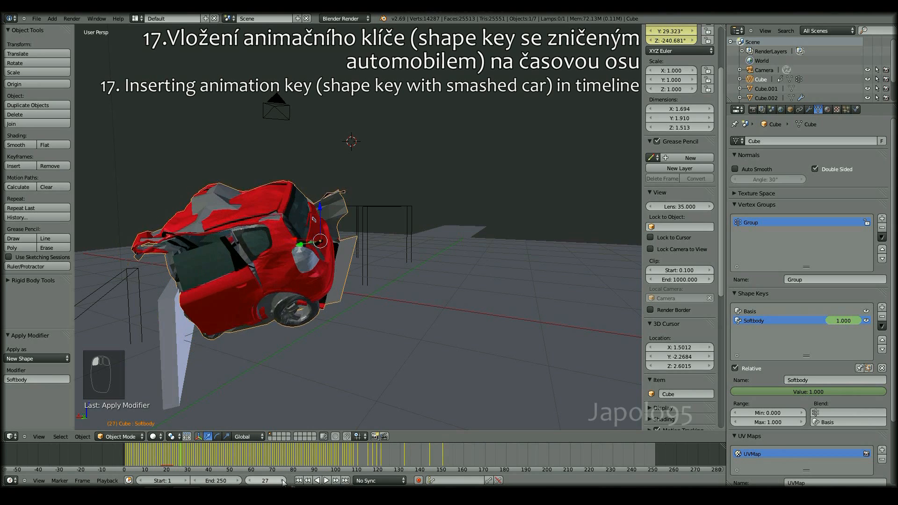
left_click(283, 481)
left_click(282, 482)
left_click(283, 481)
left_click(282, 481)
left_click(282, 482)
left_click(282, 481)
left_click(247, 482)
left_click(247, 482)
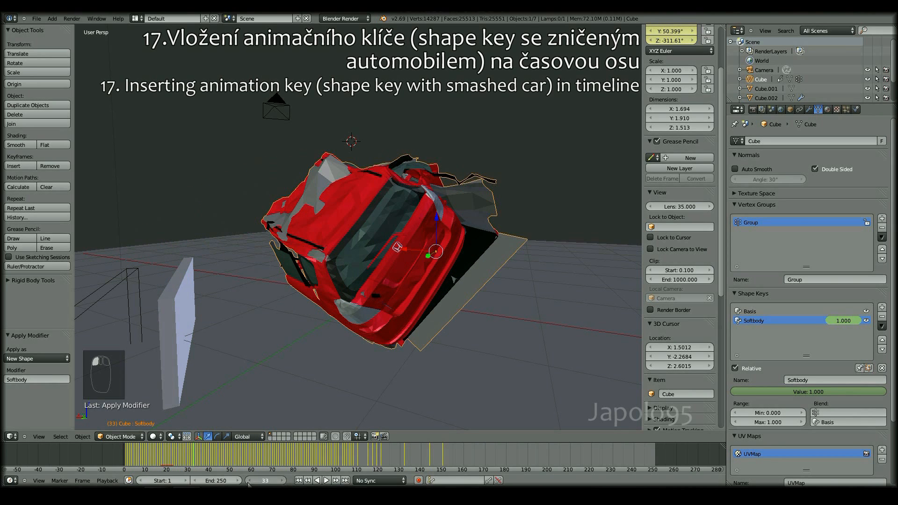
left_click(248, 481)
left_click(247, 482)
left_click(247, 482)
left_click(248, 481)
left_click(247, 481)
left_click(247, 482)
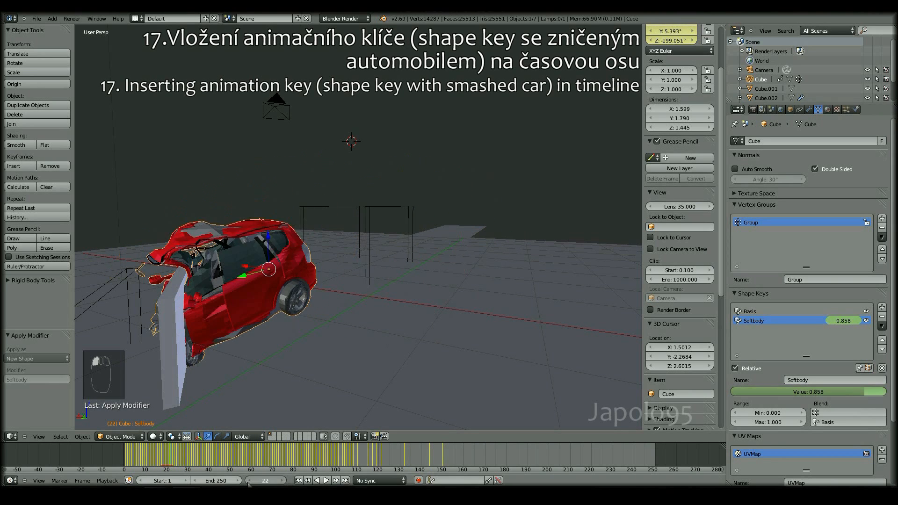
Step: Keyframe the Softbody value of 1.000 at frame 24 and delete its keyframe at frame 23
left_click(282, 482)
left_click(282, 482)
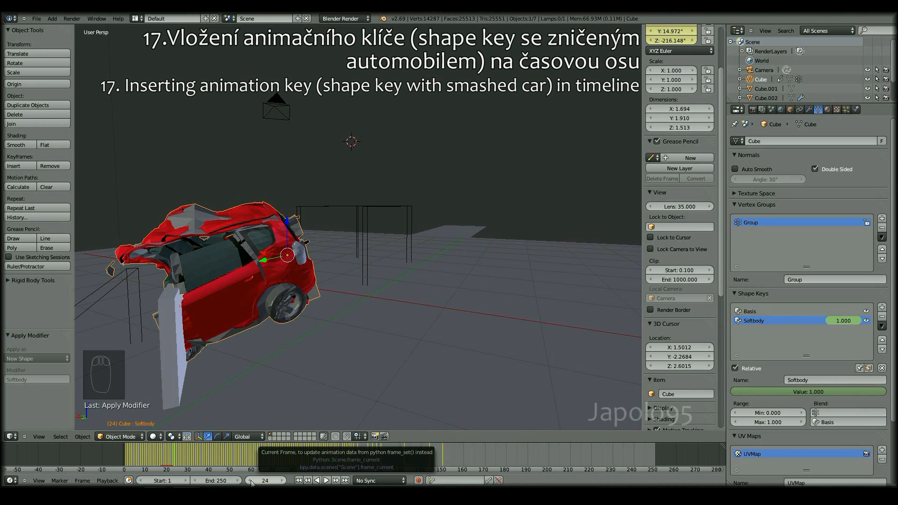
right_click(744, 392)
left_click(753, 363)
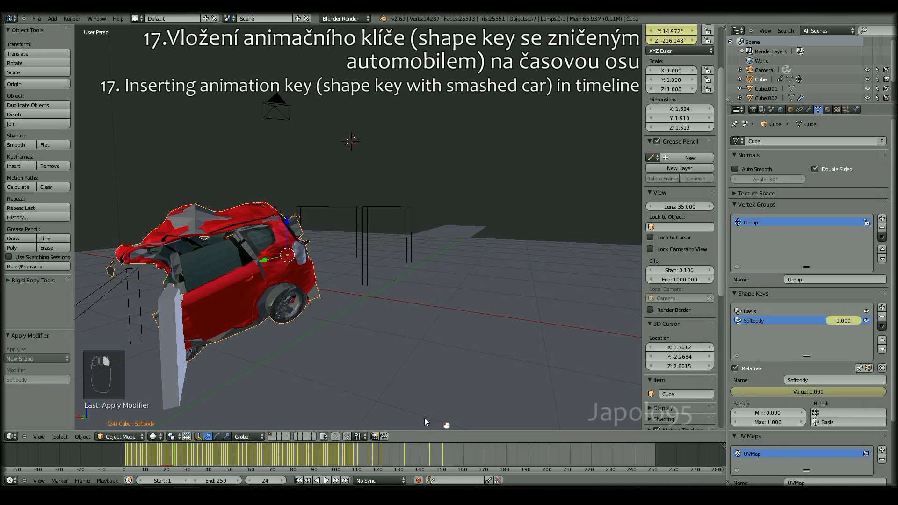
left_click(250, 485)
right_click(770, 391)
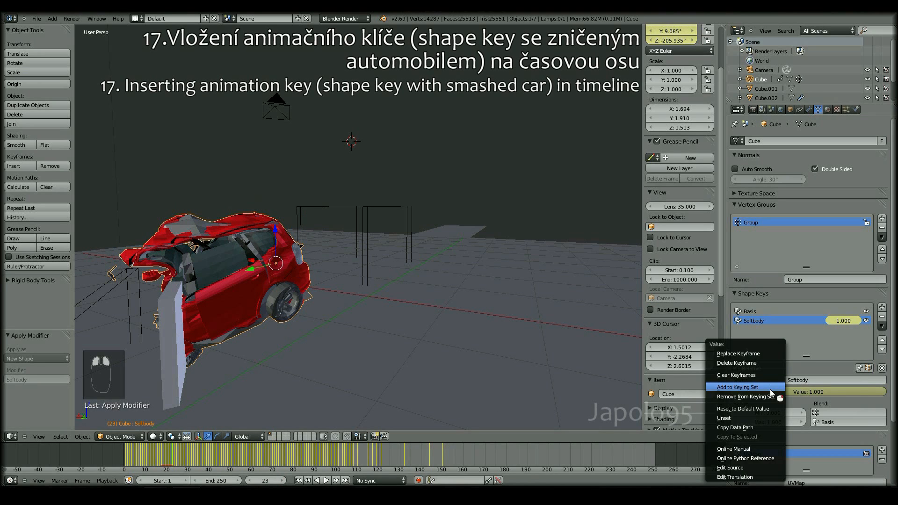
left_click(282, 482)
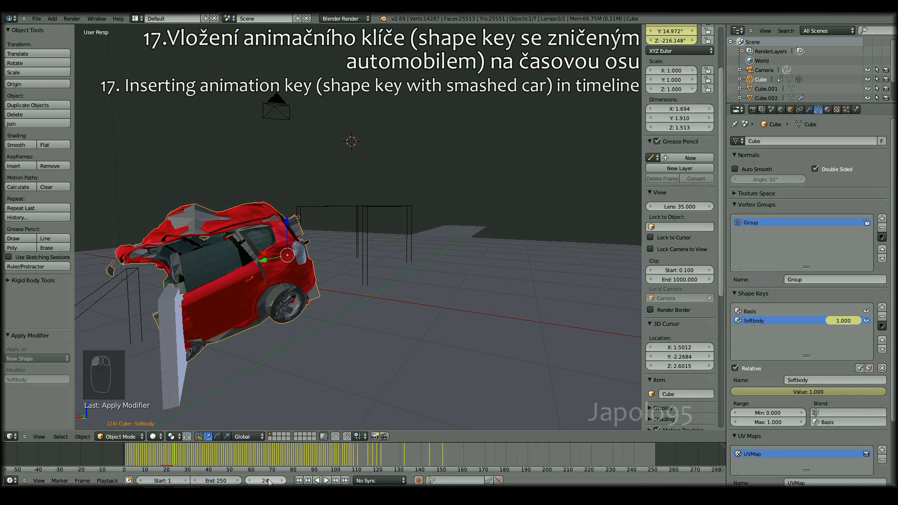
Step: Play the crash animation repeatedly from shortly before the impact, viewing the car and wall from farther away
left_click(159, 458)
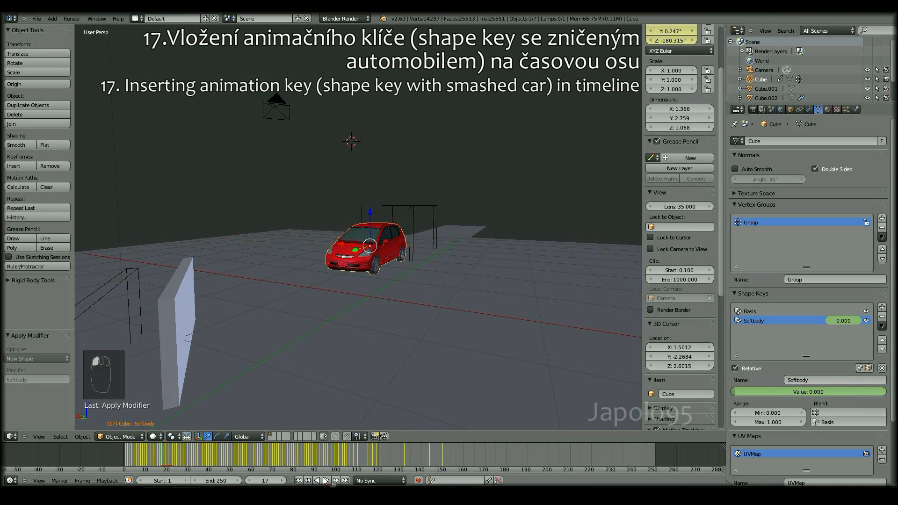
left_click(325, 479)
scroll(386, 364, "down", 5)
scroll(386, 363, "up", 4)
left_click(149, 462)
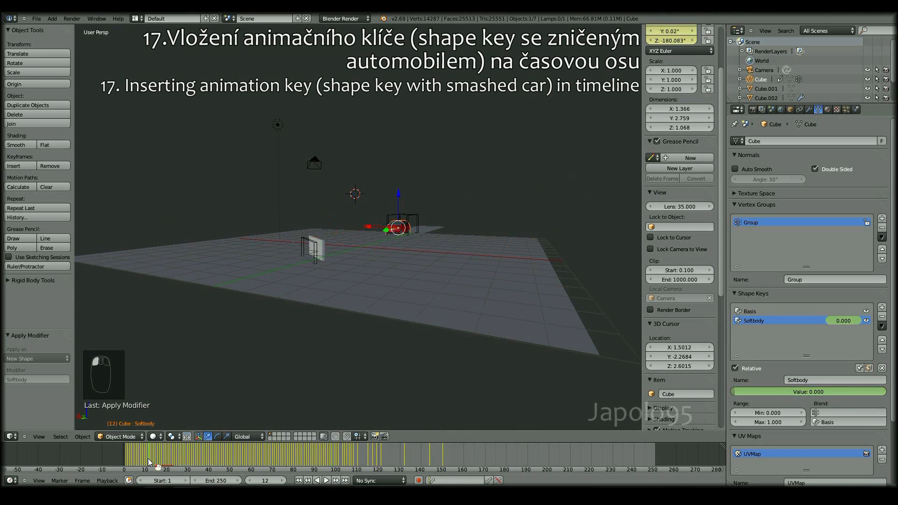
left_click(326, 480)
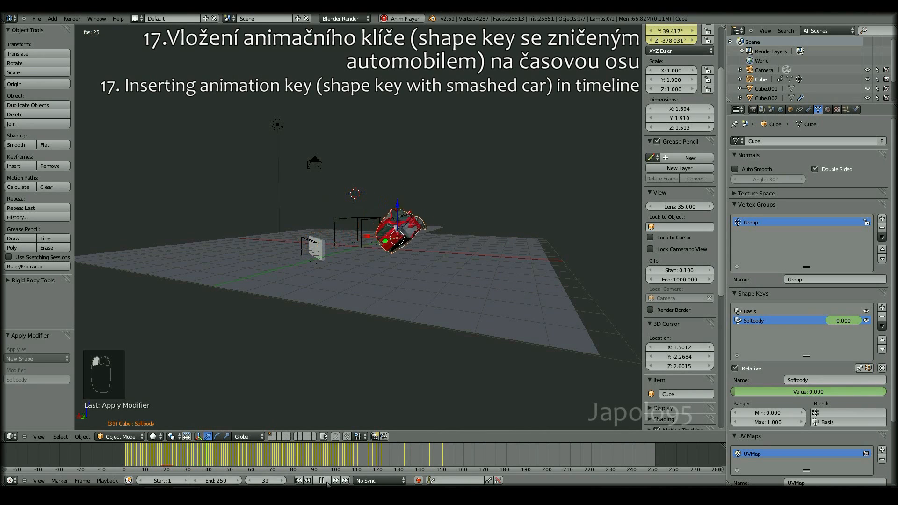
scroll(336, 297, "up", 2)
scroll(336, 297, "up", 2)
left_click_drag(177, 455, 145, 460)
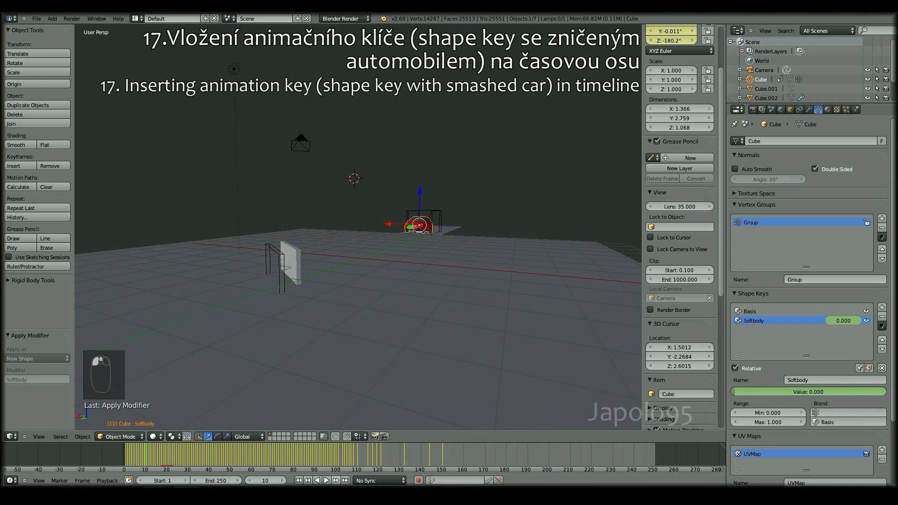
left_click(327, 480)
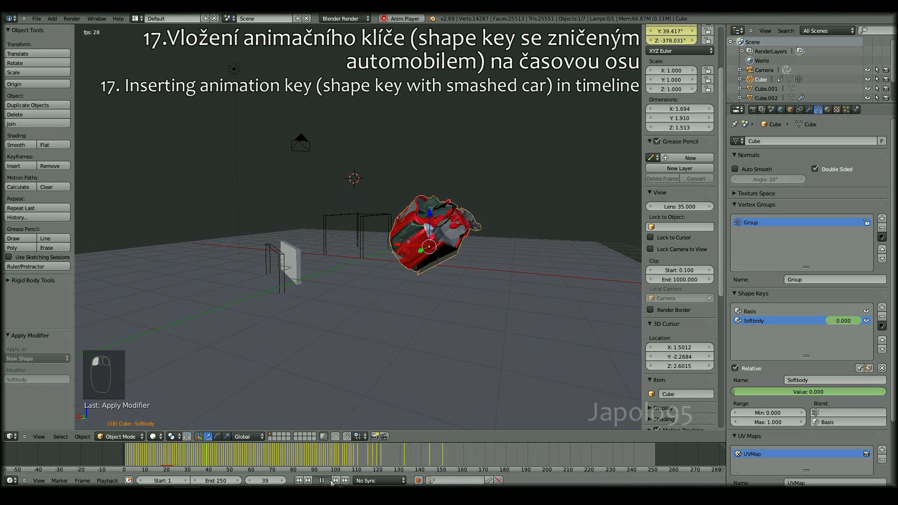
Step: Examine the car's deformation frame by frame between frames 16 and 22 around the moment of impact
left_click_drag(169, 464, 161, 463)
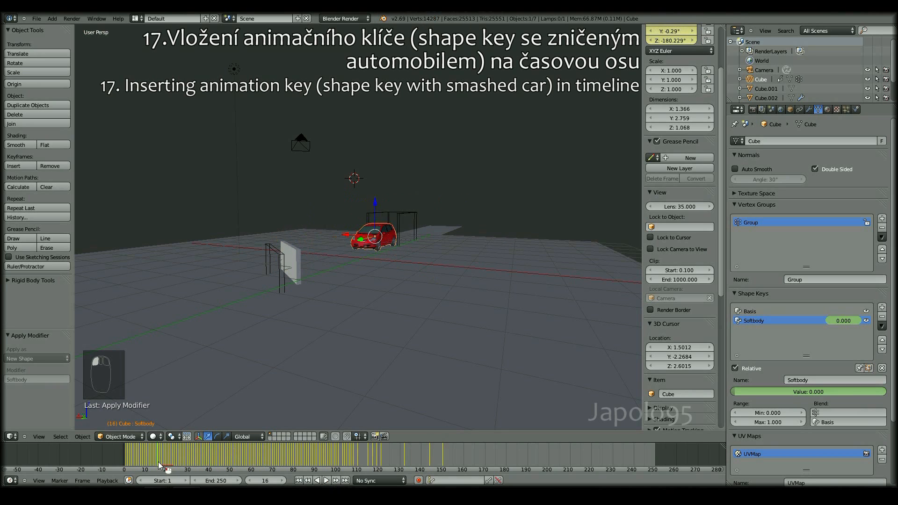
left_click(284, 481)
left_click(284, 480)
left_click(283, 481)
left_click(284, 481)
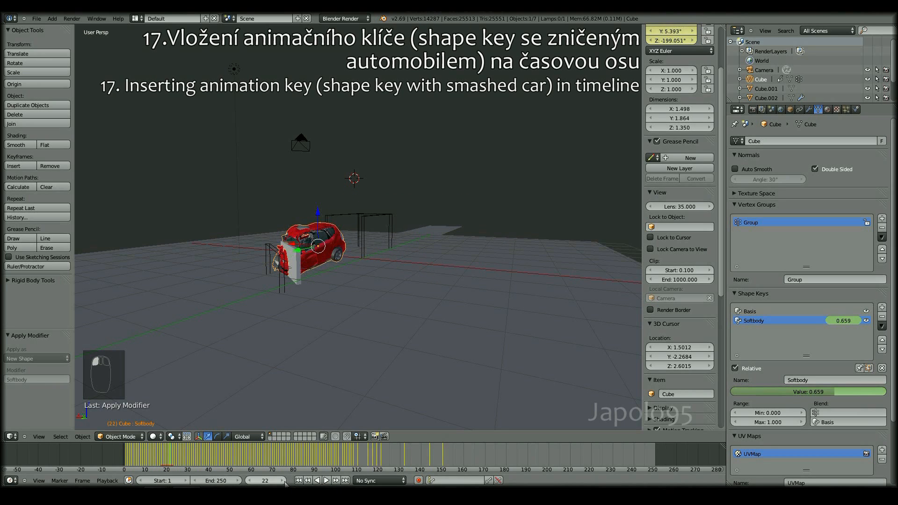
left_click(252, 481)
left_click(253, 481)
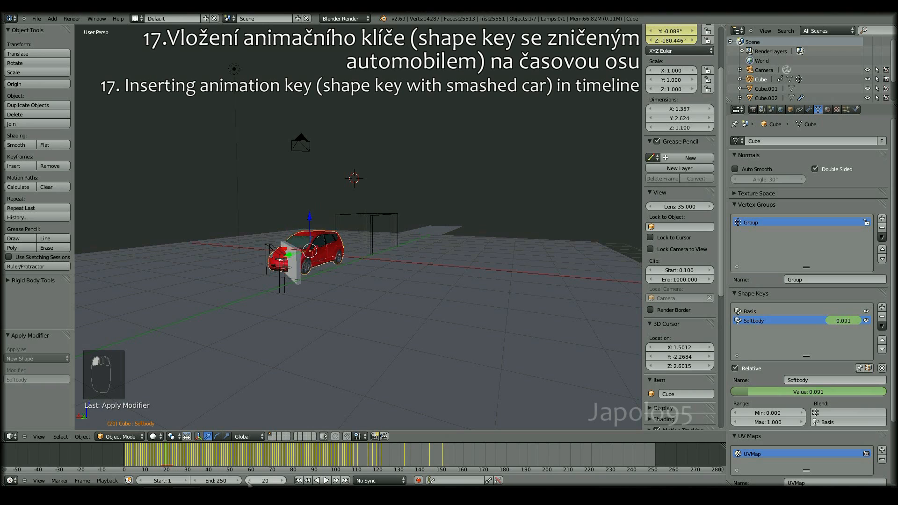
left_click(253, 481)
Step: At frame 21, set the Softbody shape key value to 1.000 and insert a keyframe
left_click(283, 481)
left_click(283, 481)
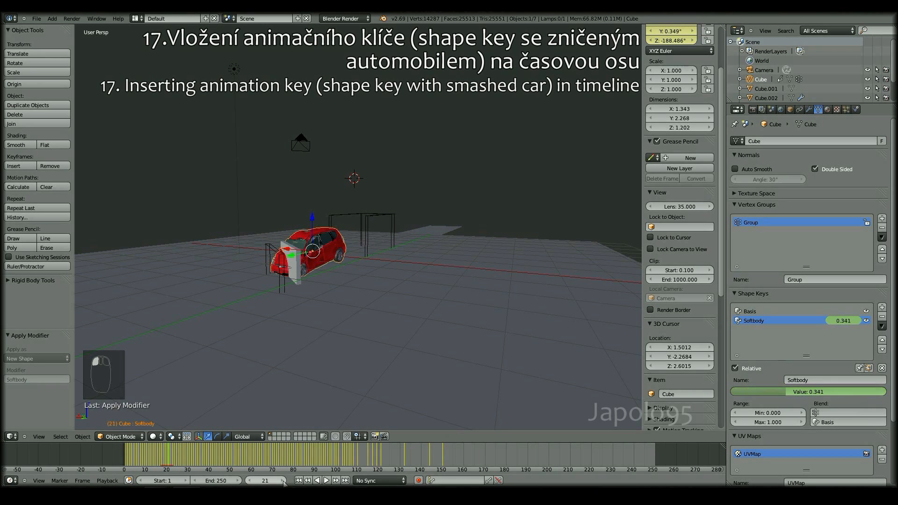
left_click_drag(774, 395, 877, 401)
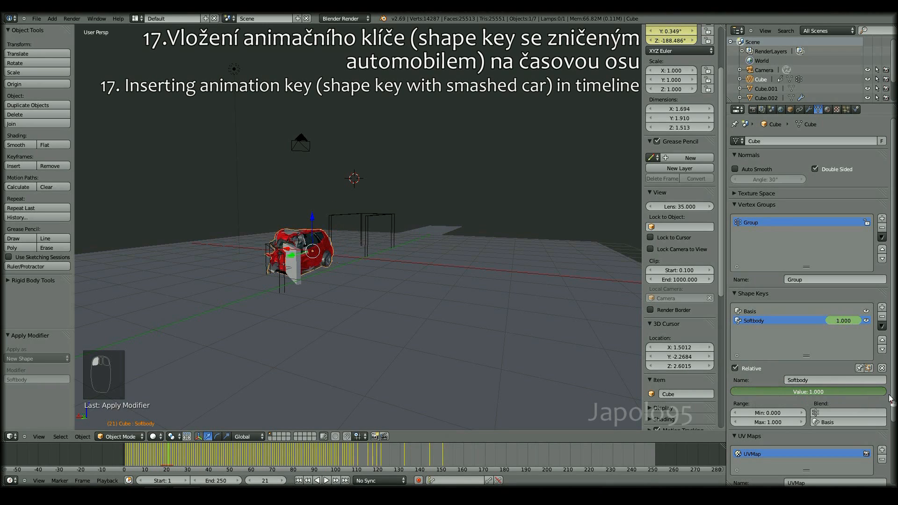
right_click(850, 398)
left_click(837, 366)
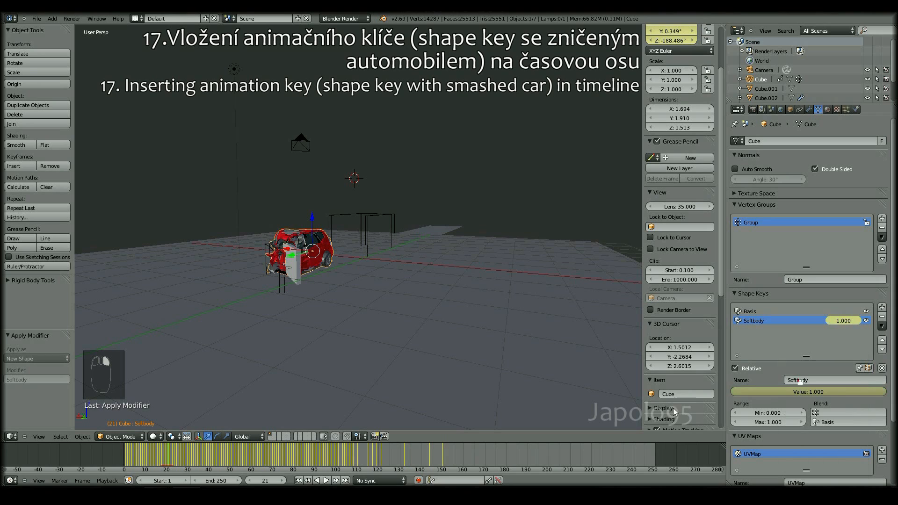
Step: Check the retimed deformation through frame 25, and play the crash from frames 17 and 6
left_click(284, 481)
left_click(283, 481)
left_click(284, 481)
left_click(283, 481)
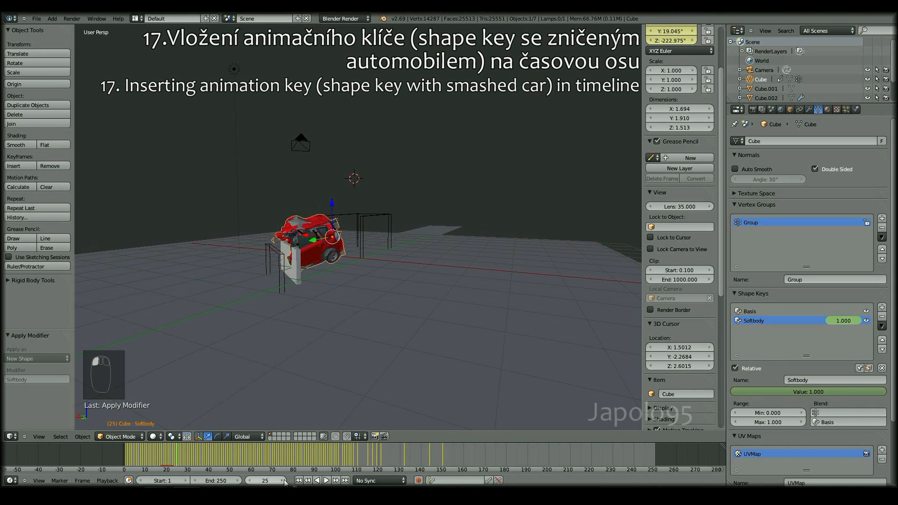
left_click(159, 464)
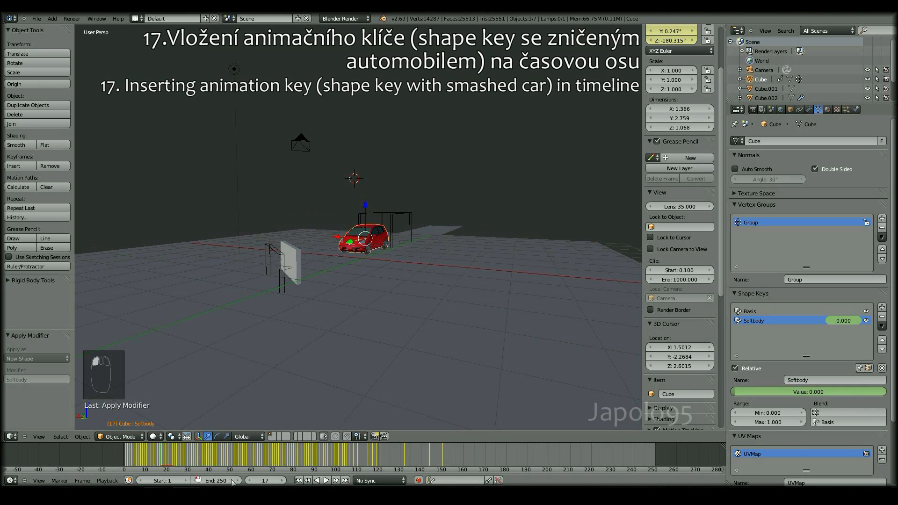
left_click(326, 480)
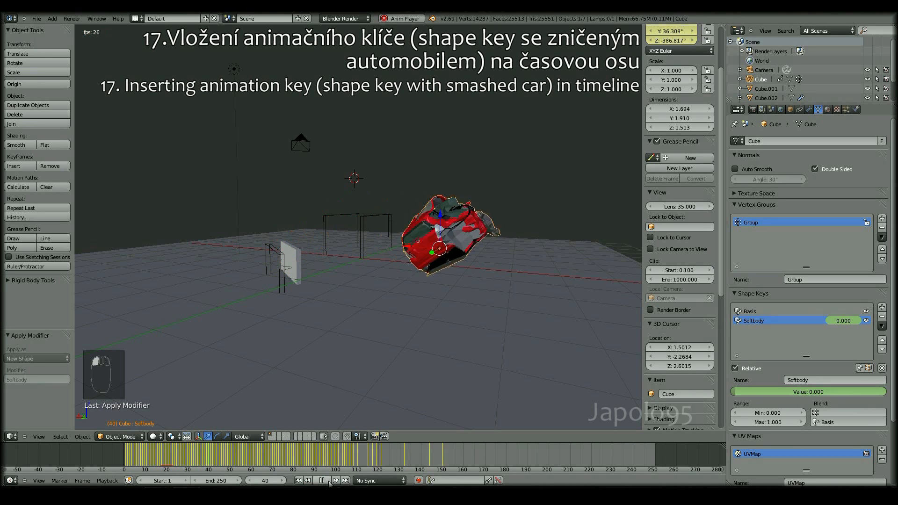
left_click_drag(256, 466, 137, 463)
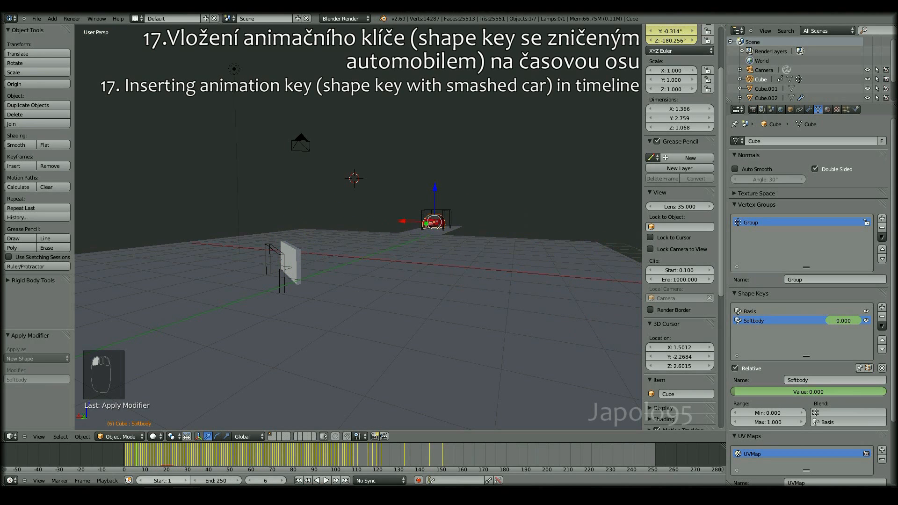
left_click(325, 482)
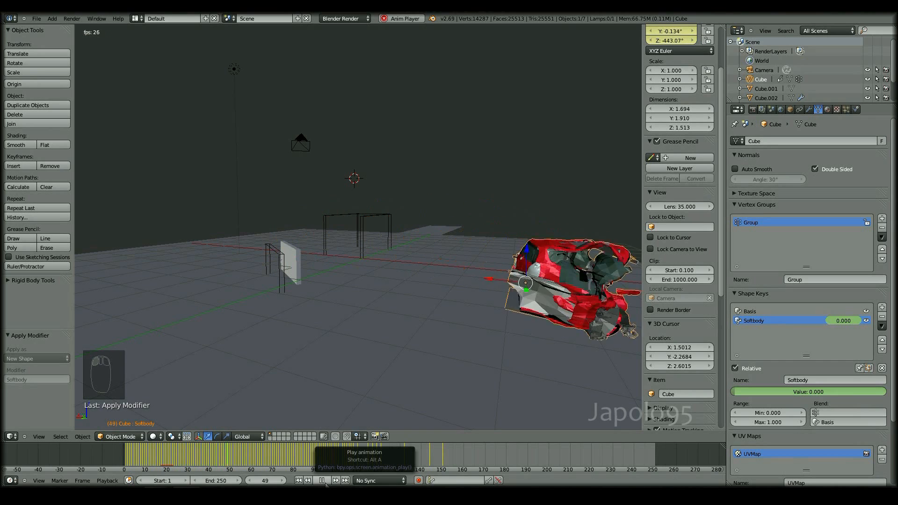
left_click(326, 482)
Step: Replay the crash from frame 9 while viewing the wall from its side
scroll(354, 392, "down", 1)
scroll(371, 355, "down", 3)
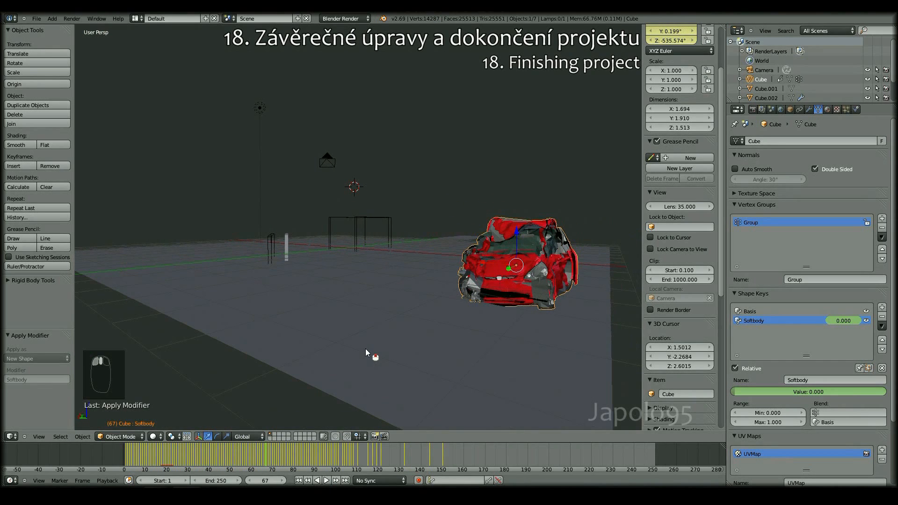
left_click(159, 452)
left_click_drag(159, 453, 142, 455)
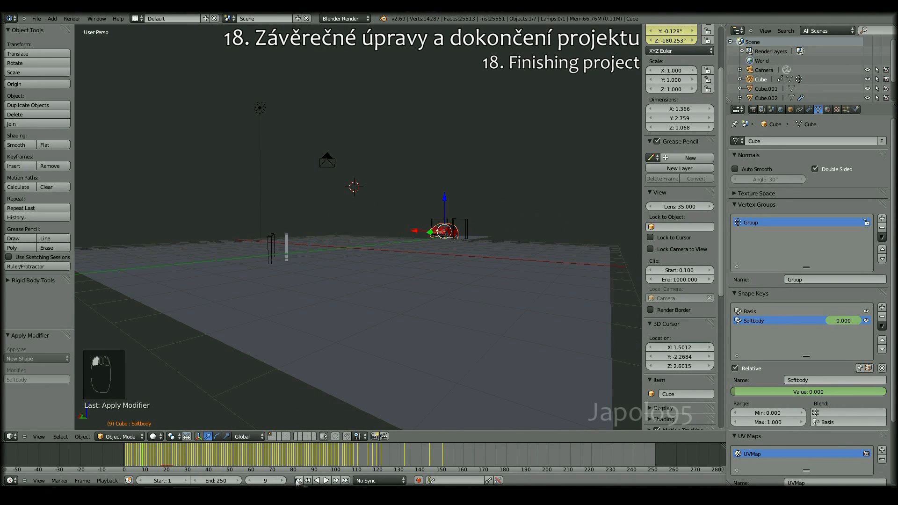
left_click(327, 480)
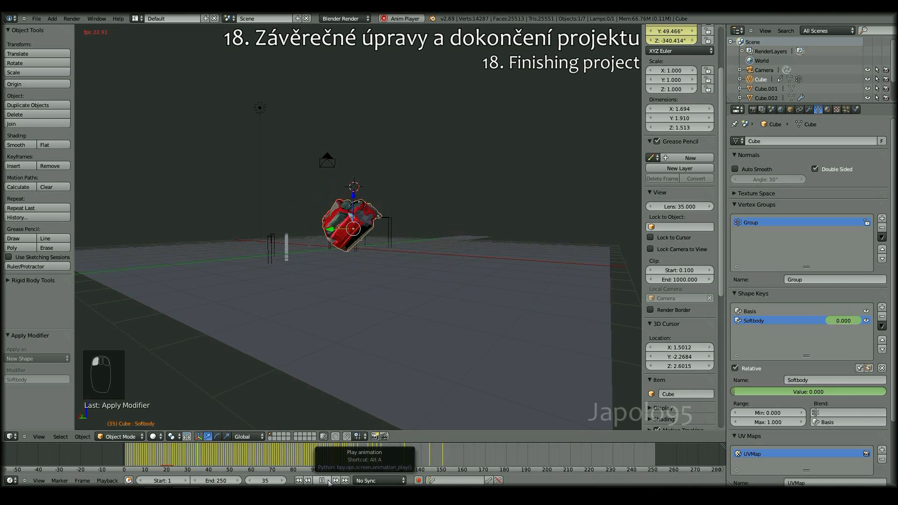
key("alt+a")
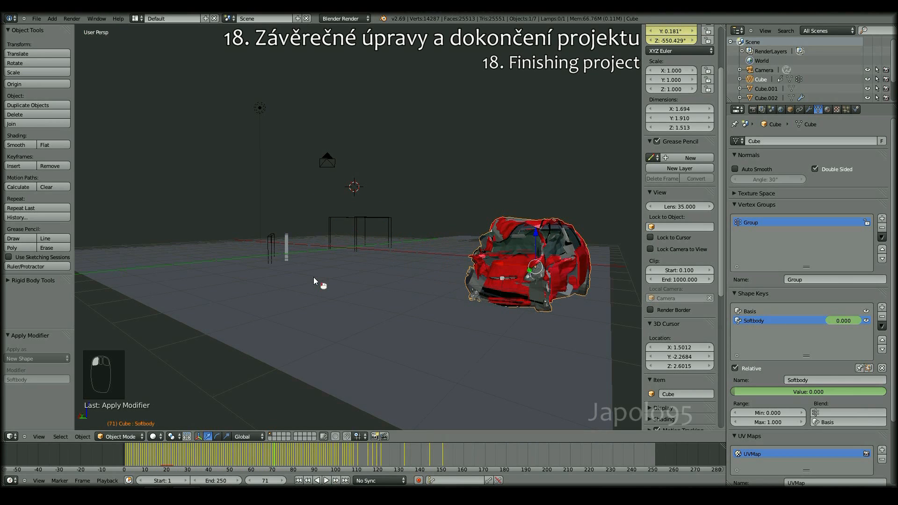
Step: Switch to the scene camera's view and play the crash from before the impact
key("KP_0")
left_click_drag(172, 460, 140, 457)
left_click(327, 480)
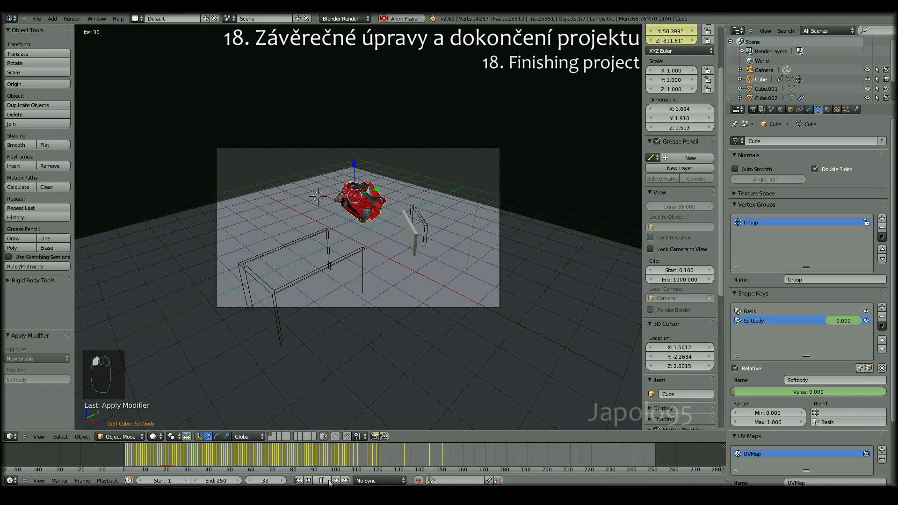
Step: Replay the crash through the scene camera from frame 5, stopping once the car has rebounded from the impact
left_click(329, 481)
left_click_drag(151, 458, 134, 451)
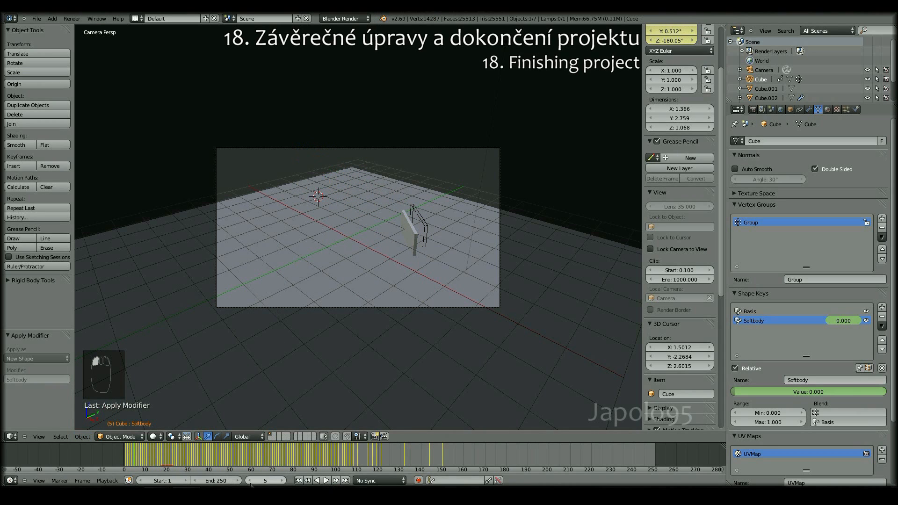
left_click(326, 480)
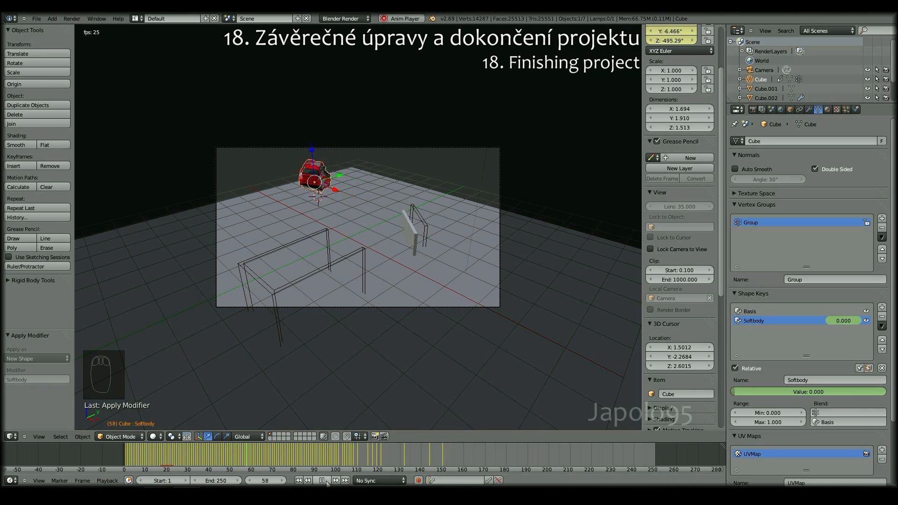
left_click(327, 482)
Step: Go to frame 21 and render a test still of the crashed car
left_click_drag(171, 456, 167, 455)
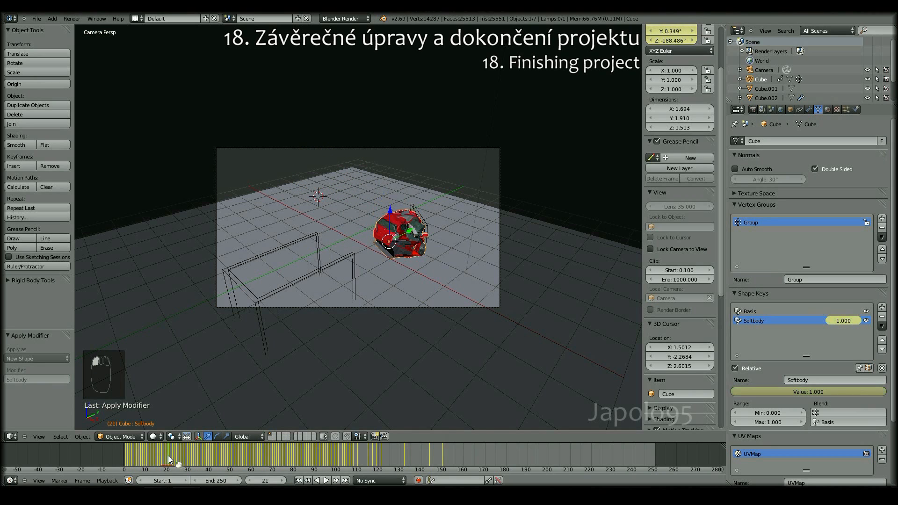
left_click(751, 110)
left_click(751, 152)
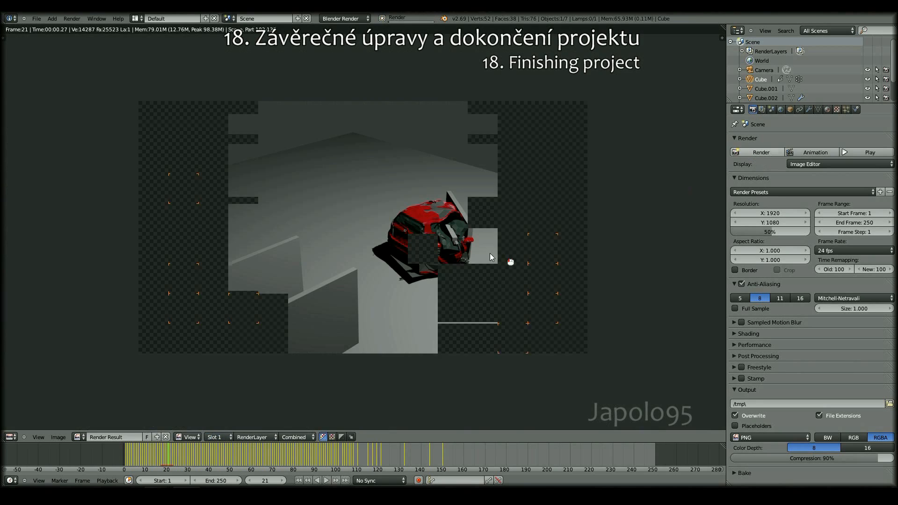
Step: Return to the 3D view and exclude the large wireframe barrier Cube.003 from rendering
left_click(10, 438)
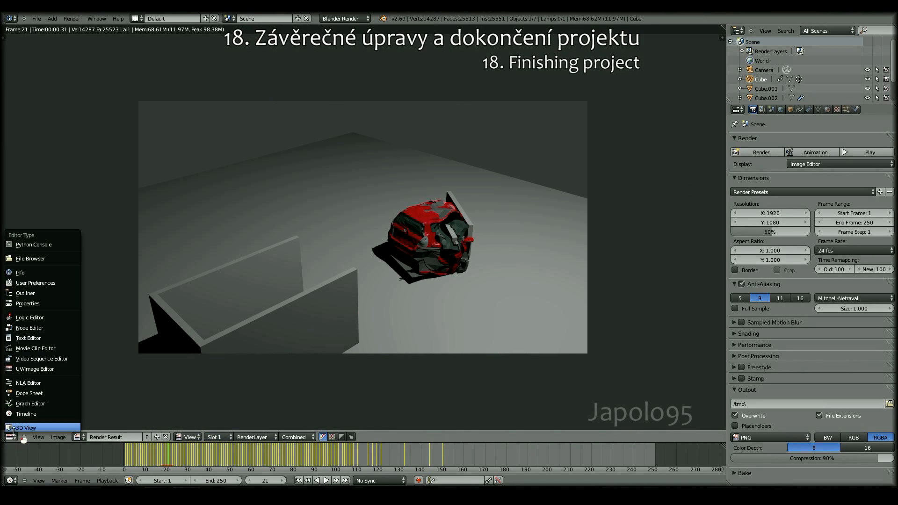
left_click(21, 409)
right_click(241, 287)
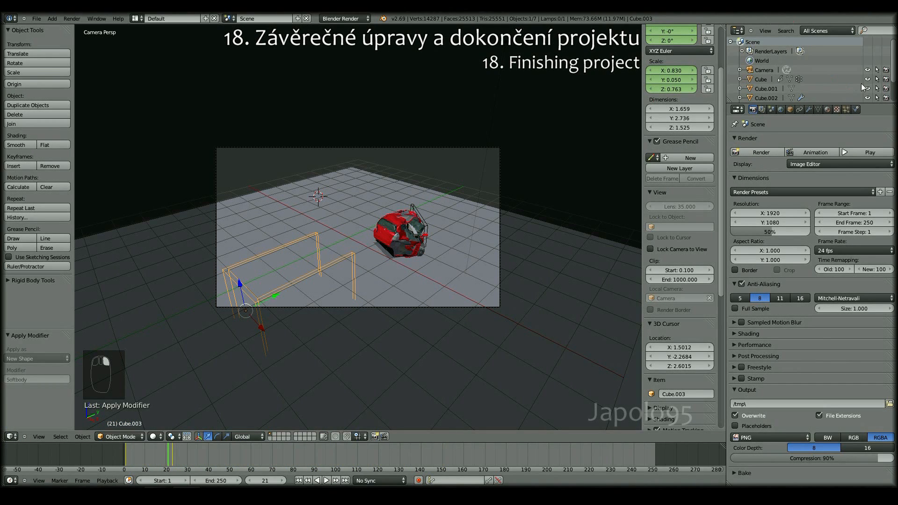
scroll(860, 83, "down", 2)
left_click(885, 79)
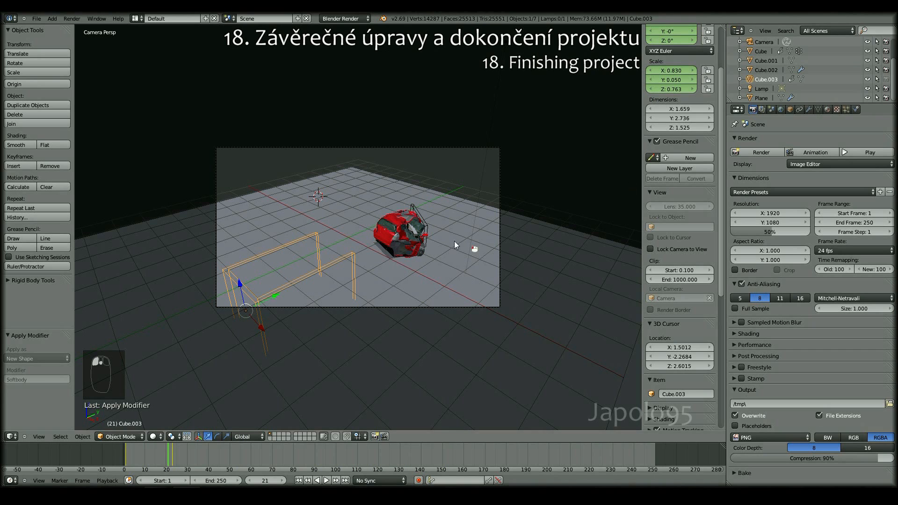
Step: Exclude the small wireframe block Cube.001 beside the car from rendering, and re-render frame 21 from the camera view
right_click(422, 228)
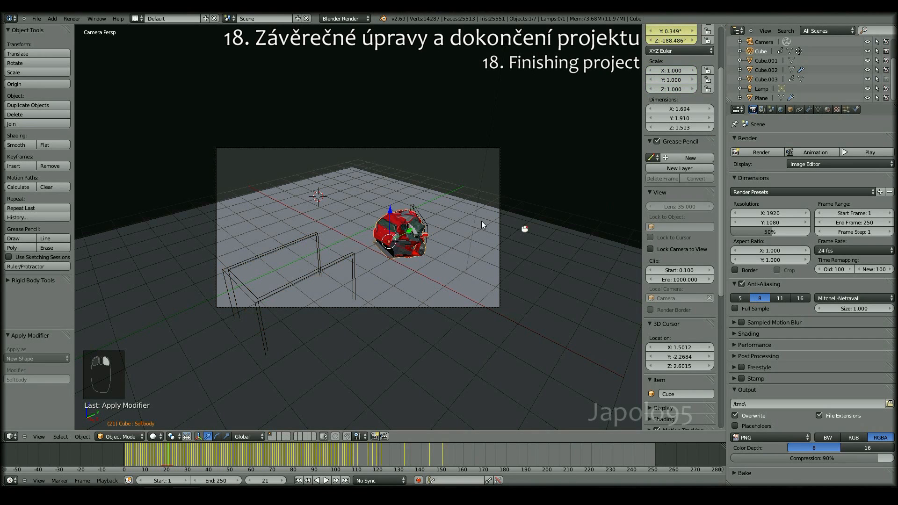
right_click(426, 222)
middle_click_drag(439, 243, 460, 283)
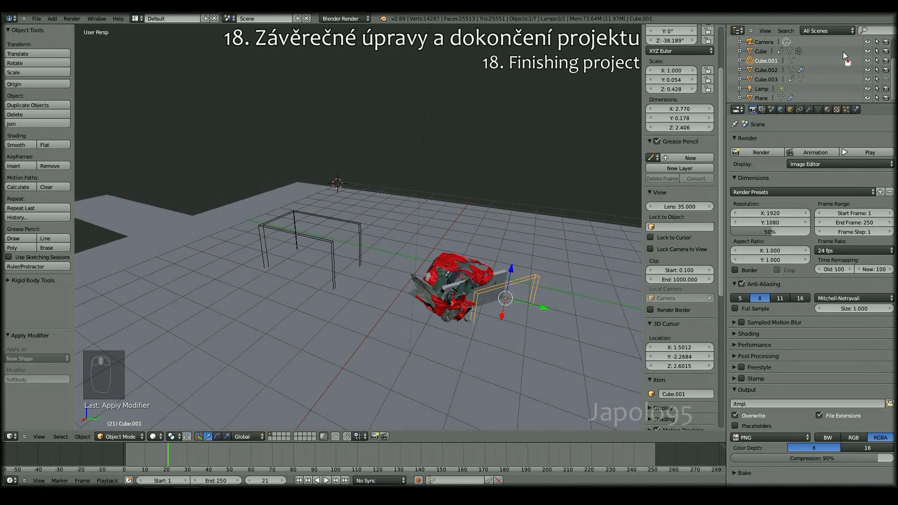
left_click(885, 61)
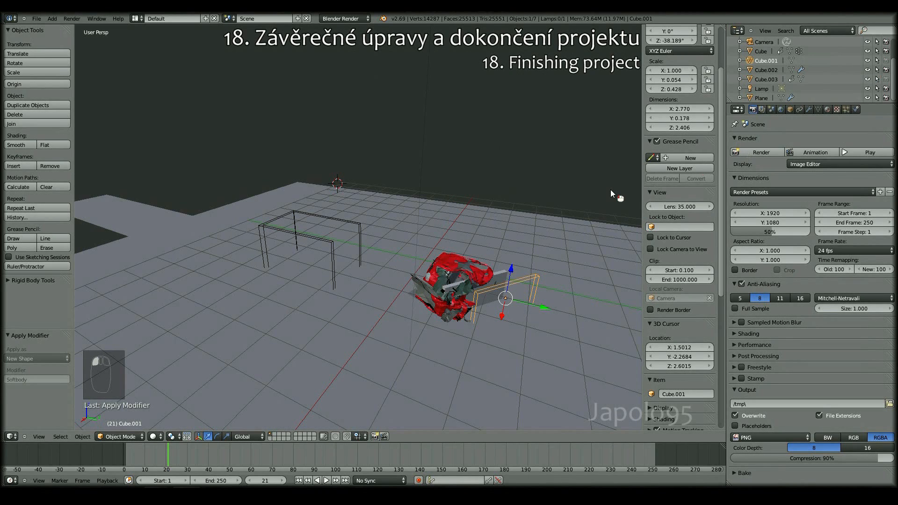
key("KP_0")
left_click(753, 153)
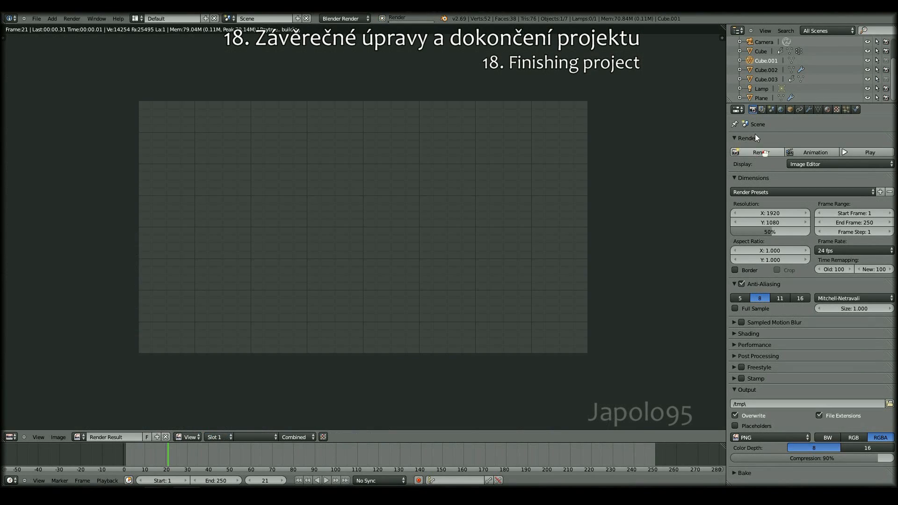
Step: Enable Ambient Occlusion for the world and render frame 21 again
left_click(780, 109)
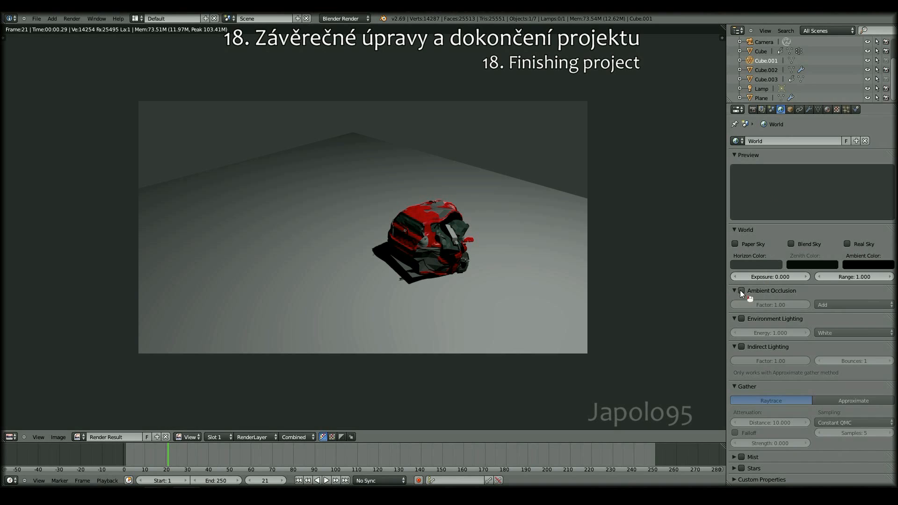
left_click(752, 109)
left_click(758, 152)
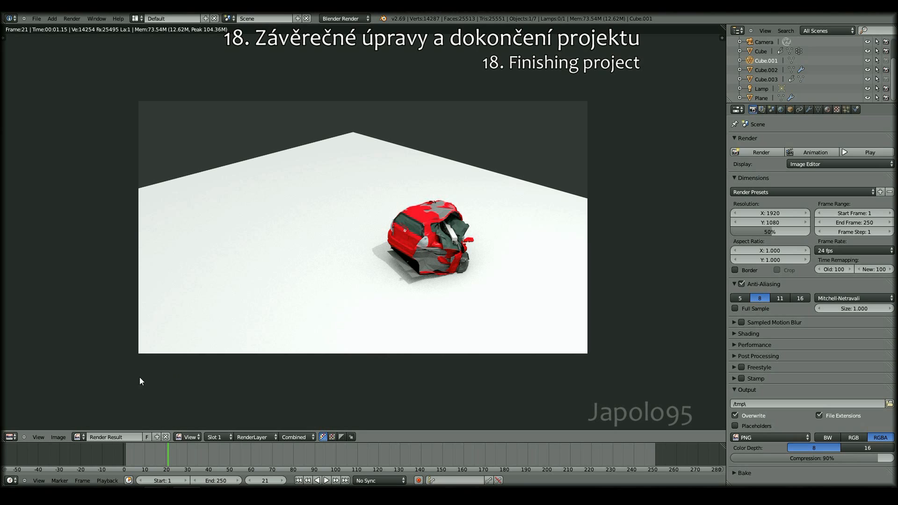
Step: Return to the 3D view and play the crash animation from frame 13
left_click(9, 437)
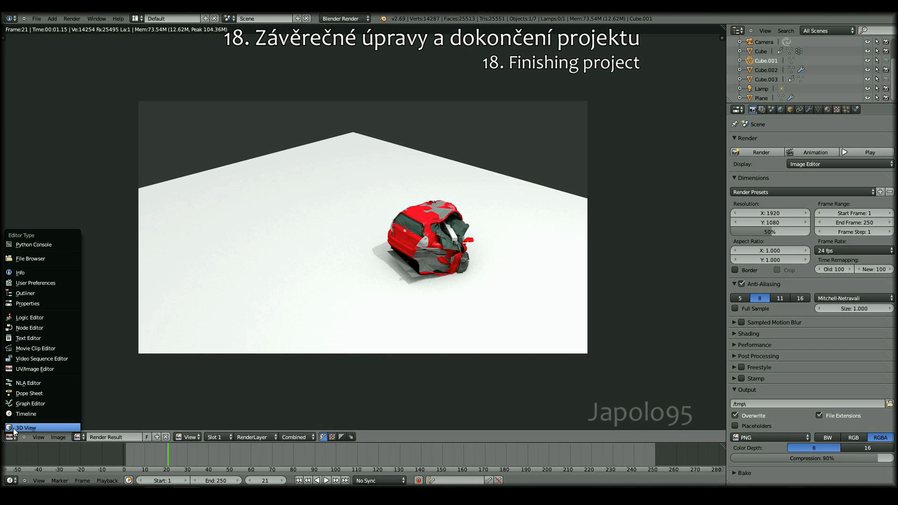
left_click(19, 427)
left_click(158, 459)
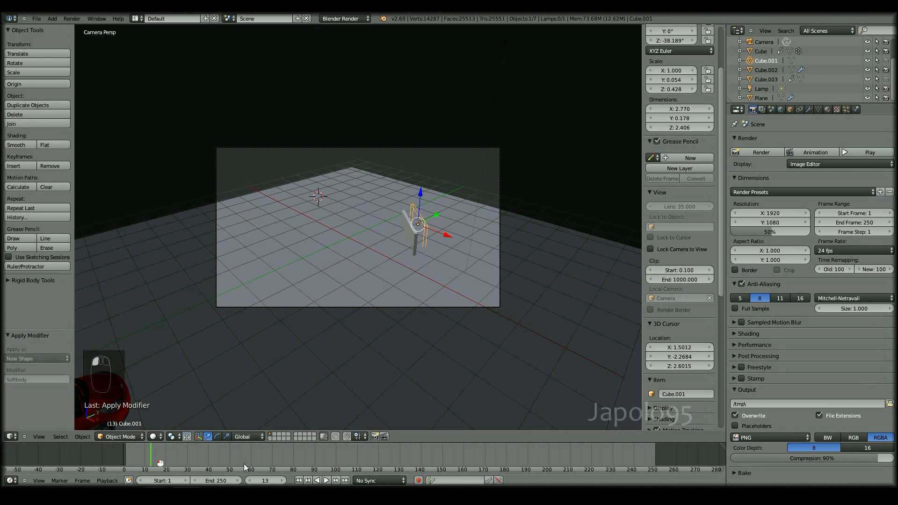
left_click(327, 481)
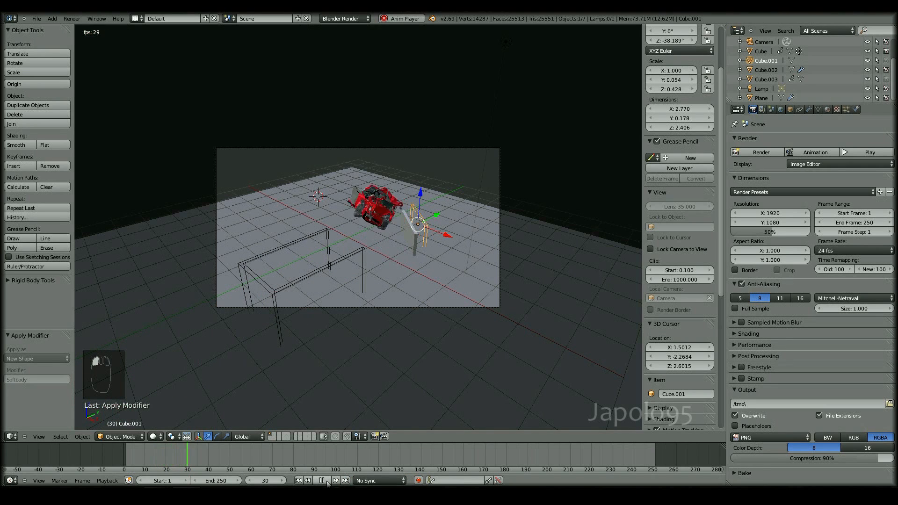
left_click(324, 481)
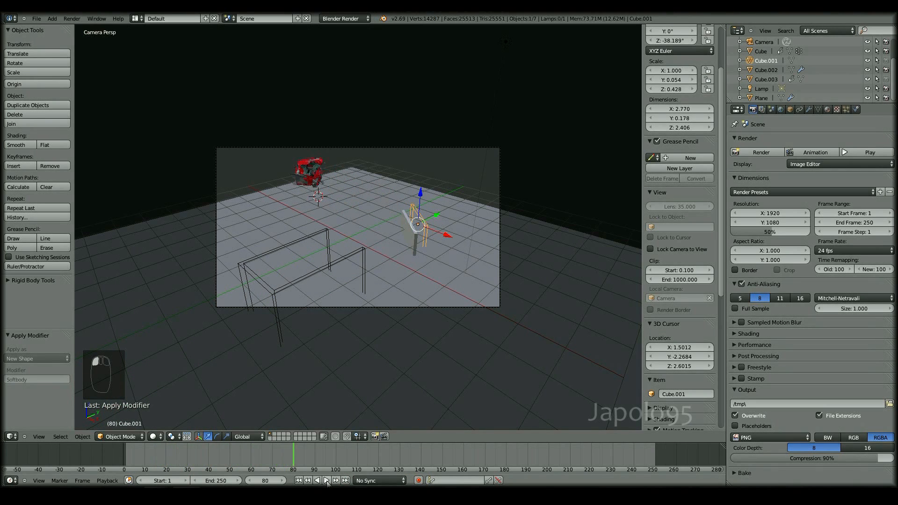